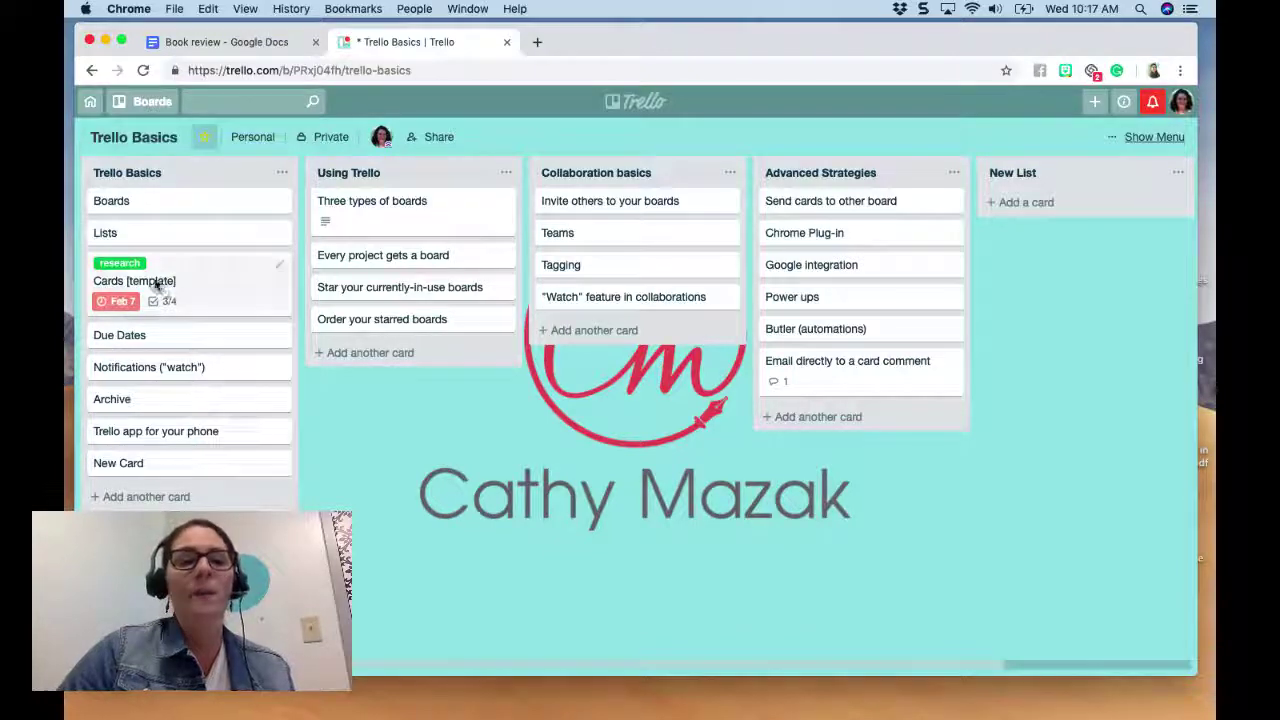
# View the details of the Boards card in the Trello Basics list, and return to the board
pyautogui.click(184, 206)
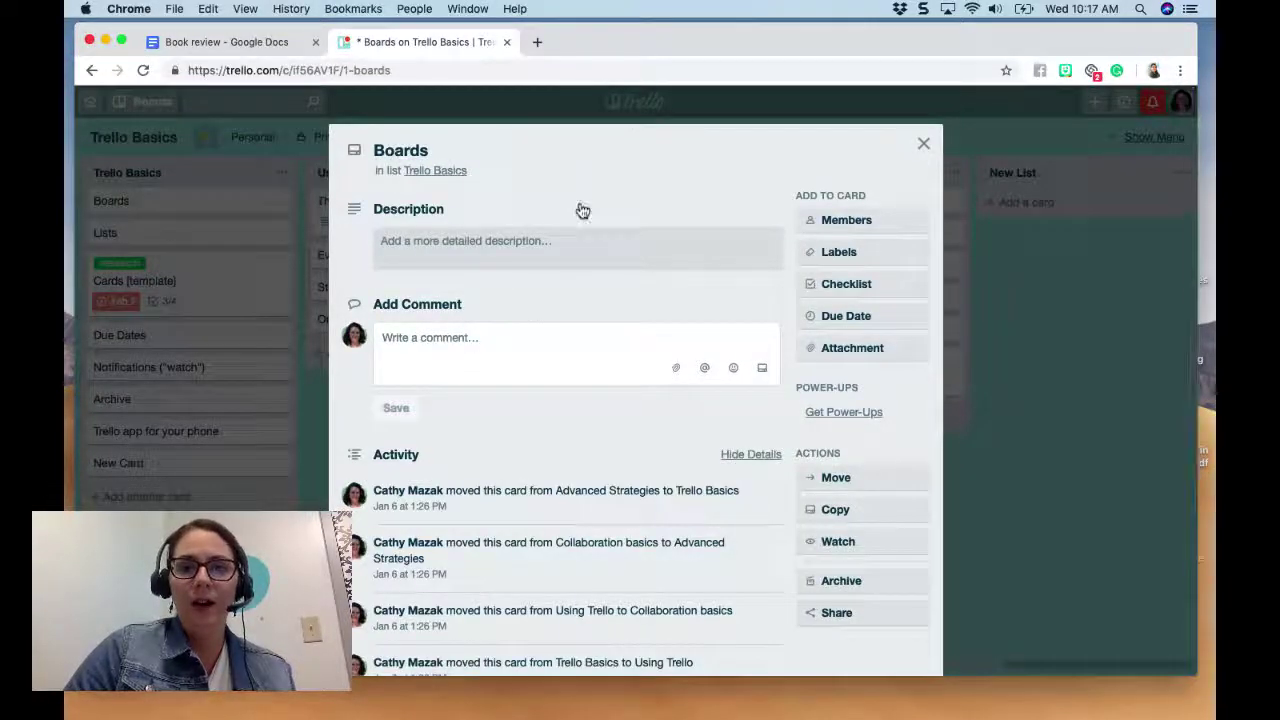
pyautogui.click(923, 143)
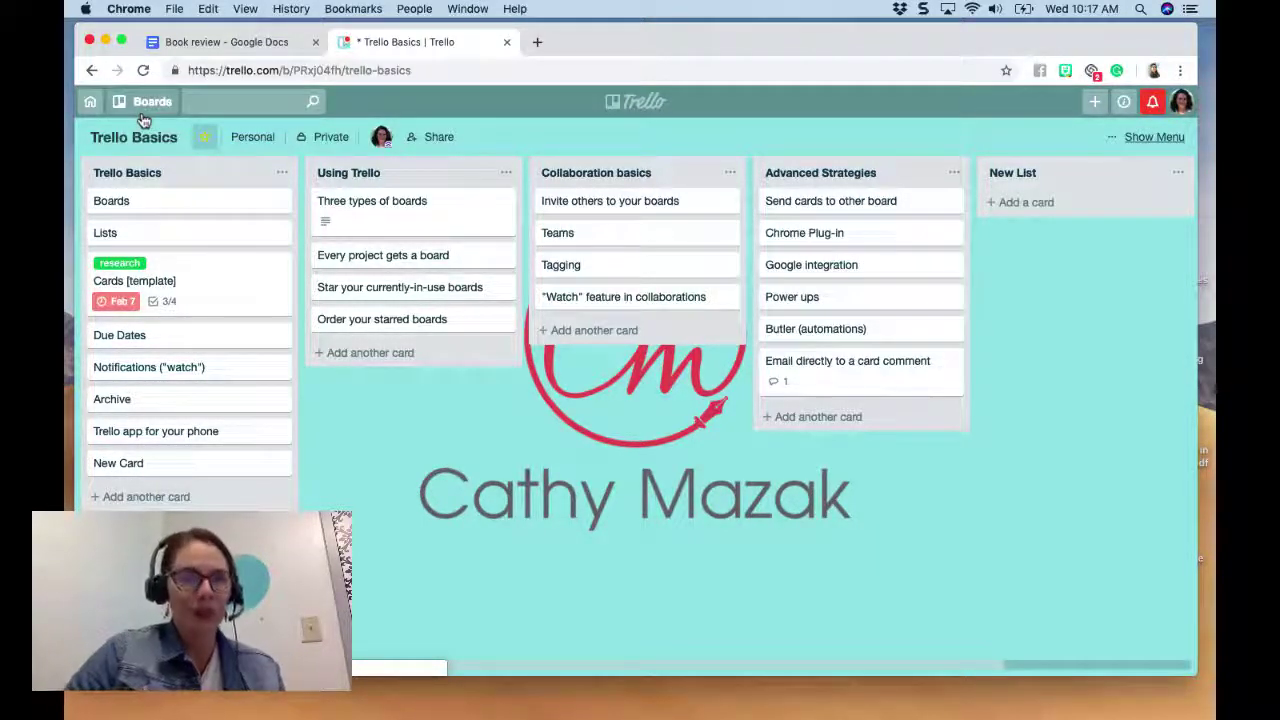
# Start a new board and title it "Book Review [TEMPLATE]"
pyautogui.click(153, 104)
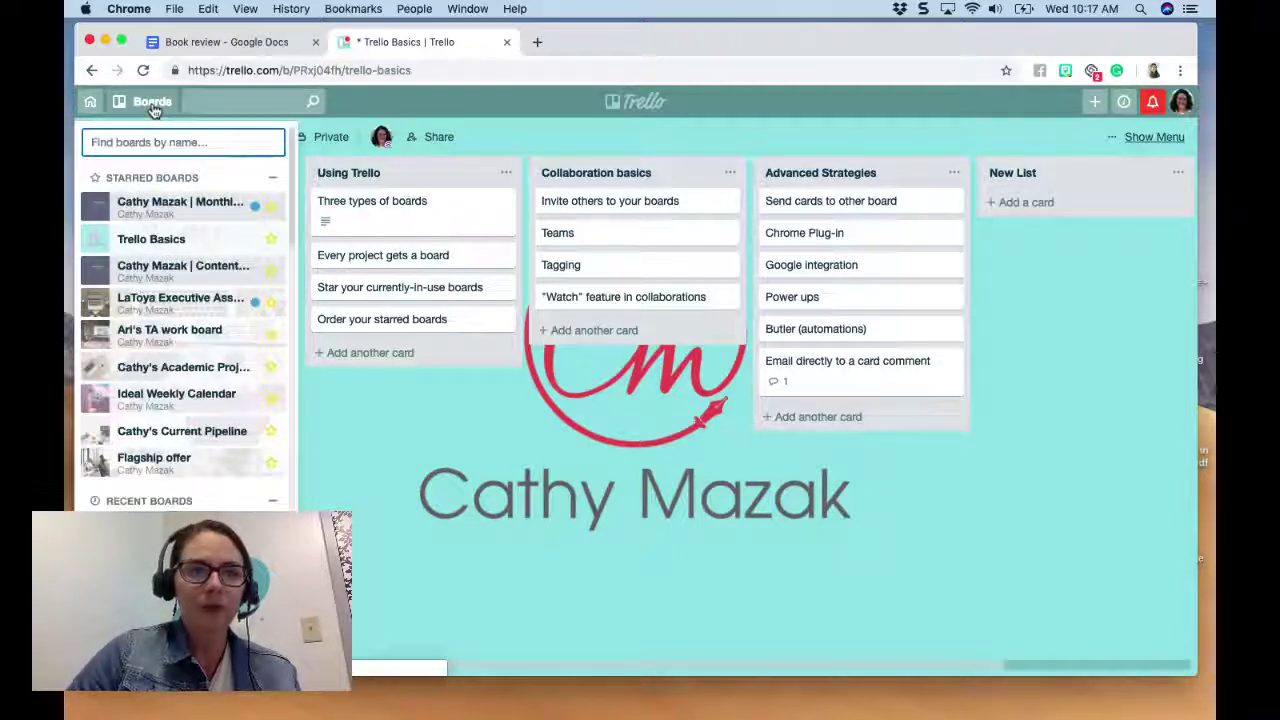
pyautogui.scroll(-10, 145, 460)
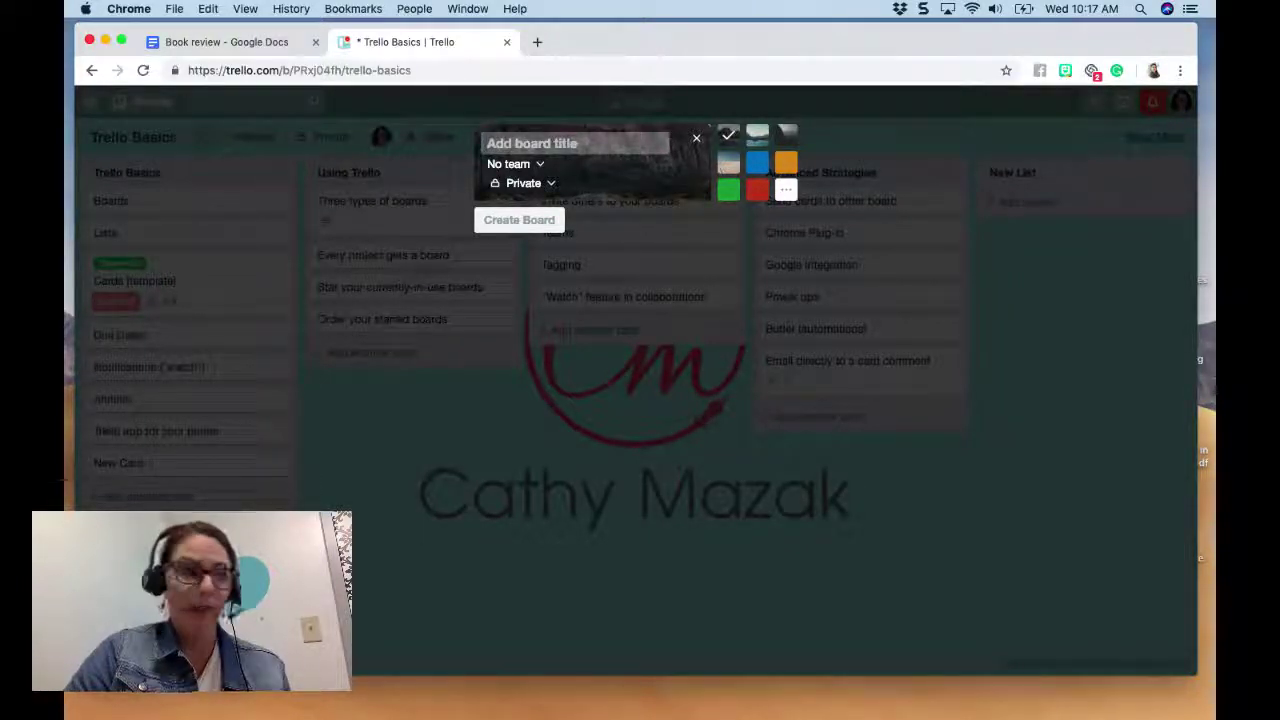
pyautogui.write('Book Review ')
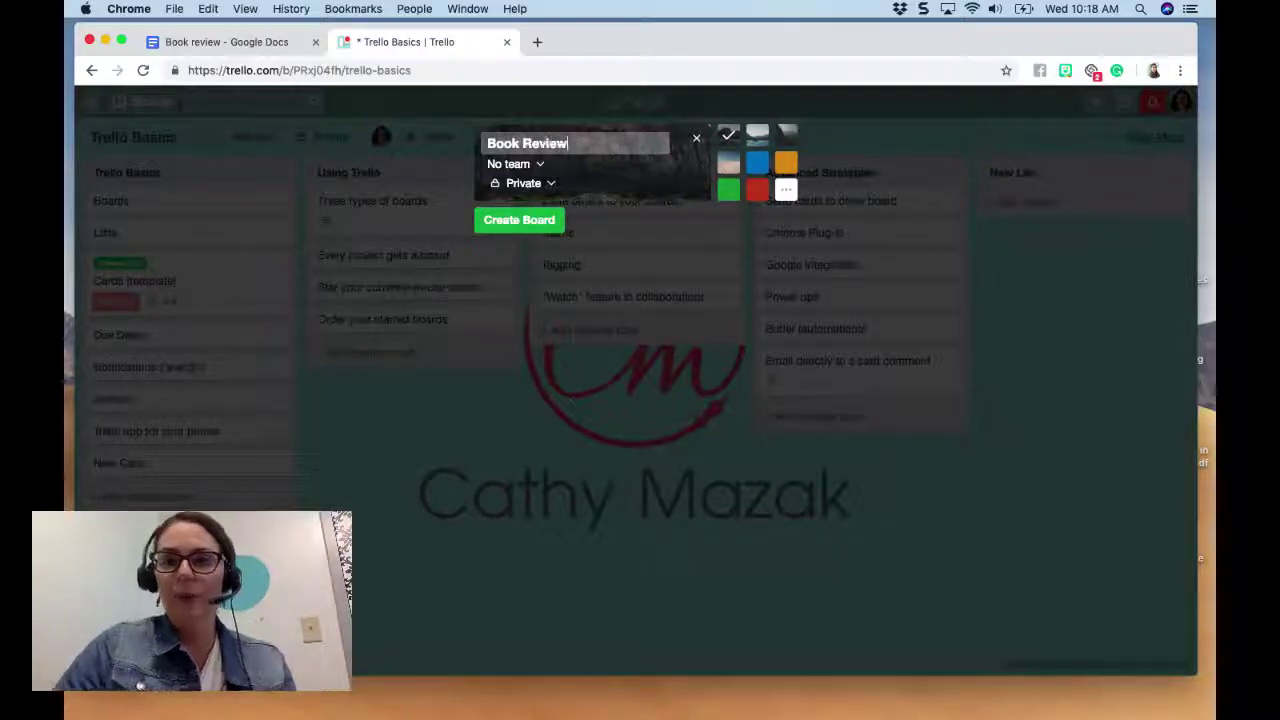
pyautogui.write('[')
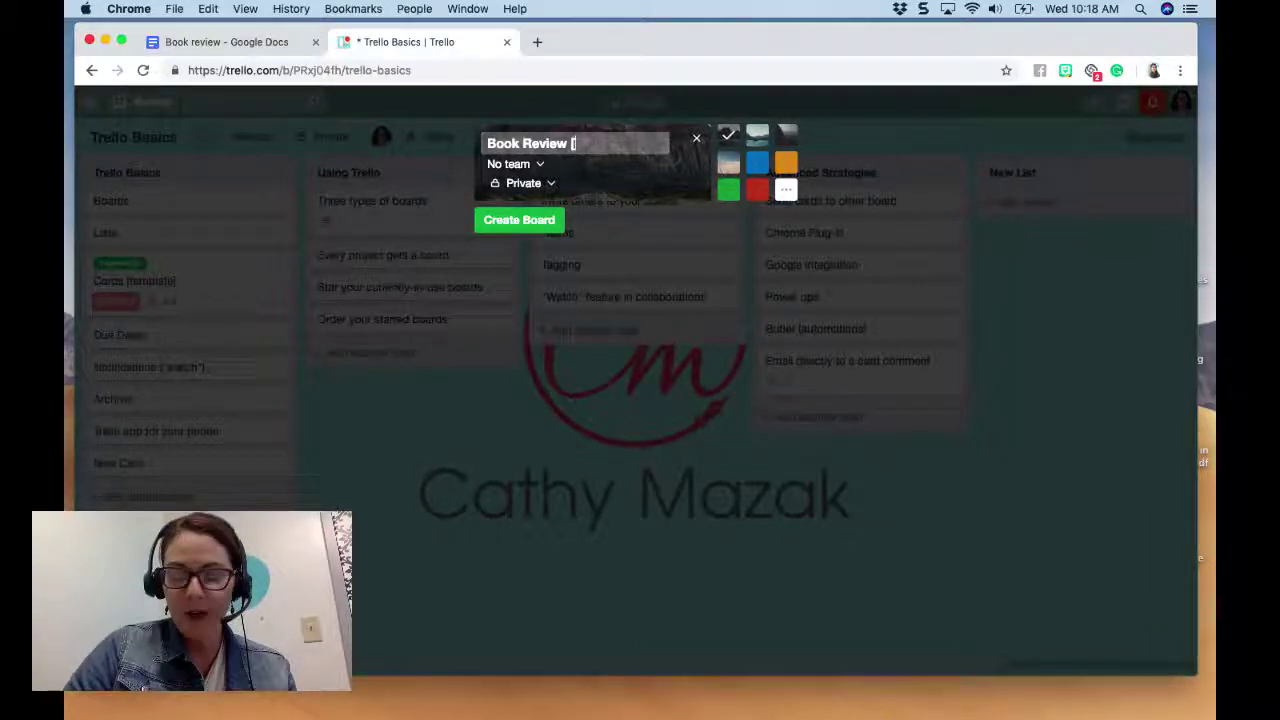
pyautogui.write('TEMPLATE]')
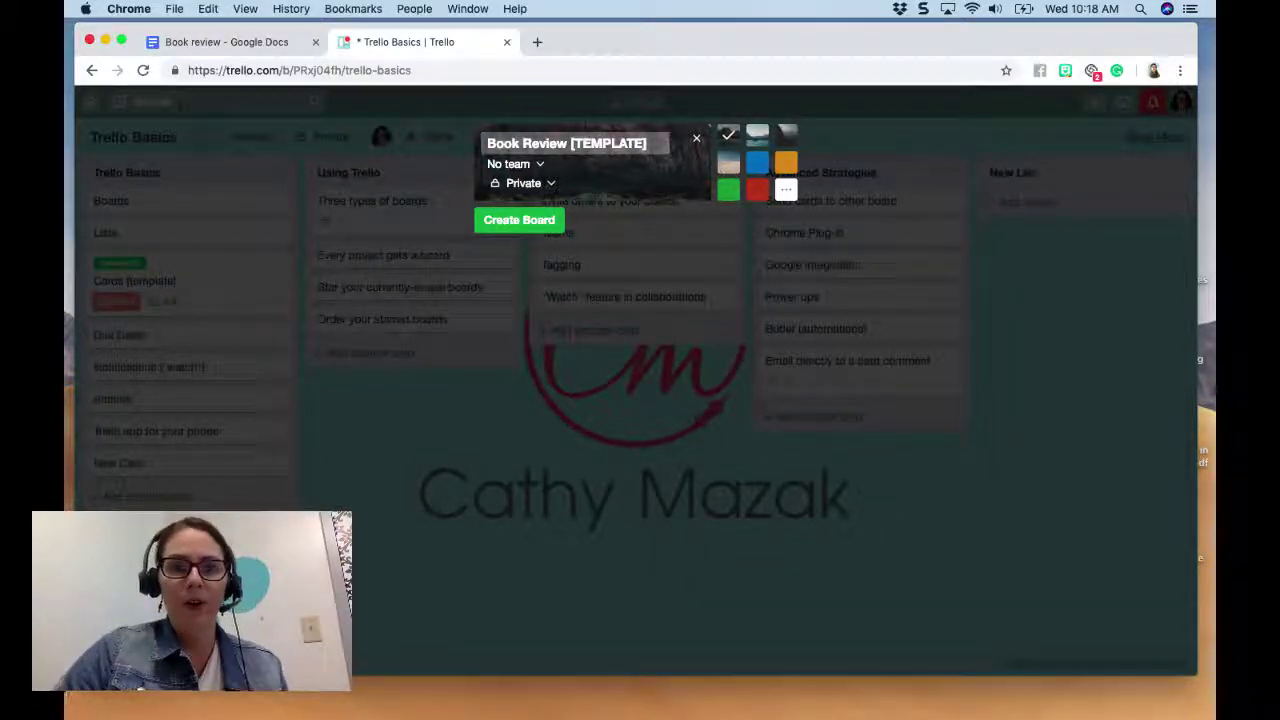
# Change the new board's visibility to Public and create the board
pyautogui.click(538, 186)
pyautogui.click(529, 265)
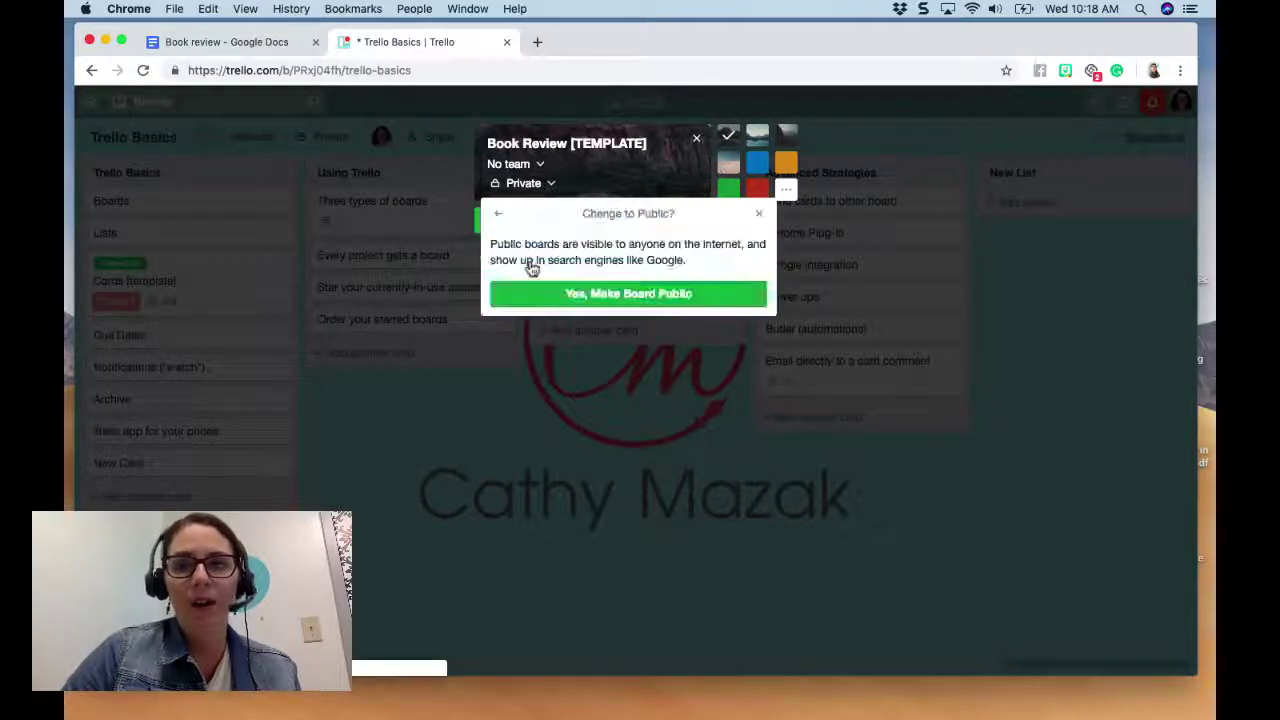
pyautogui.click(555, 299)
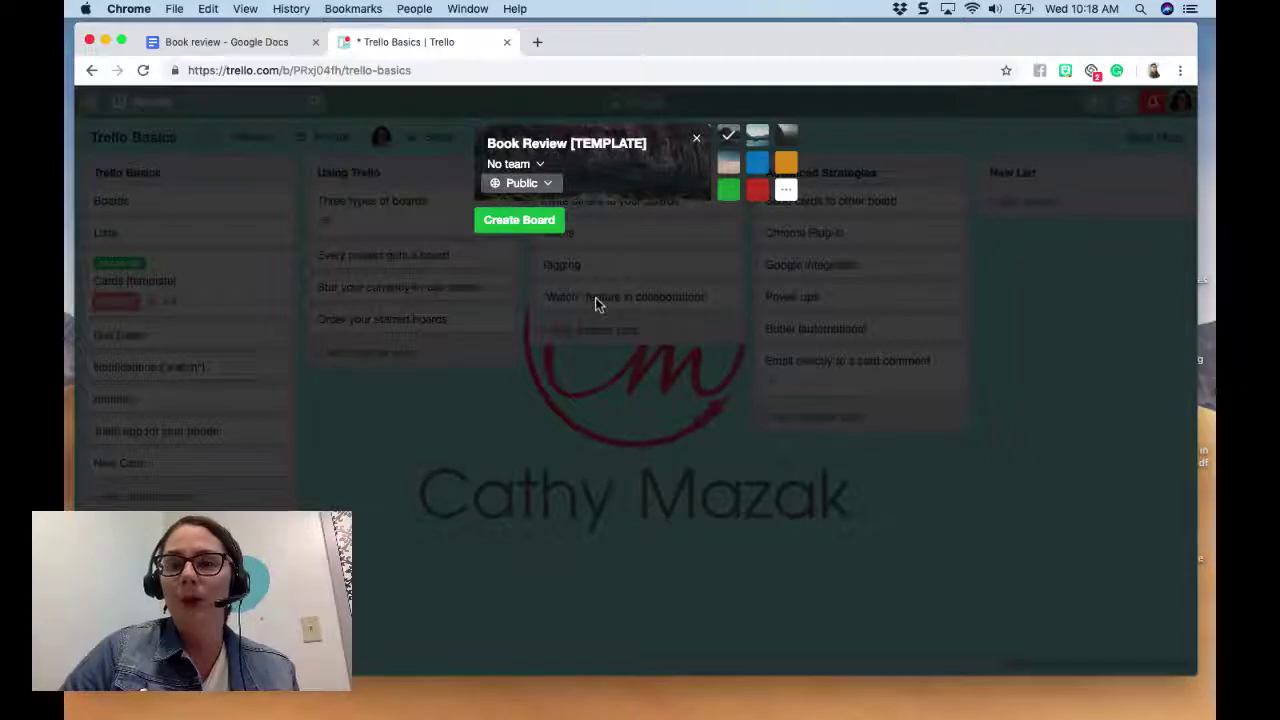
pyautogui.click(538, 221)
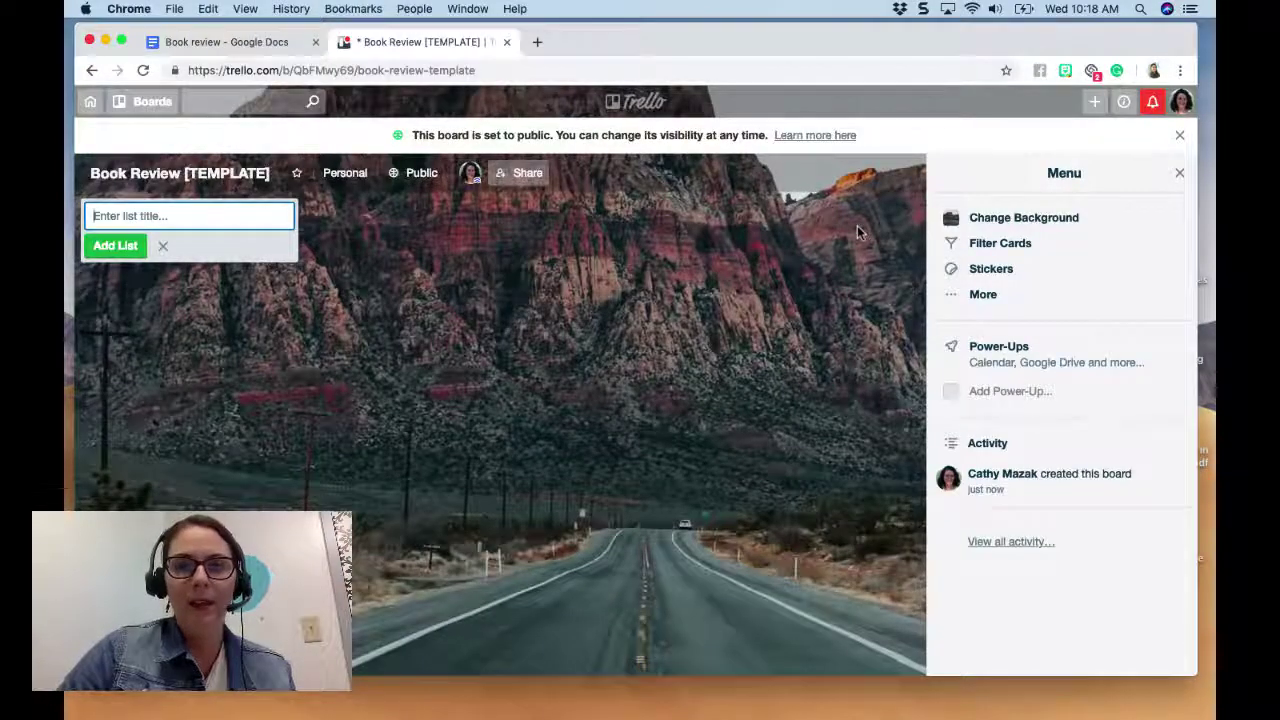
# Dismiss the public-board notice and set the board background to the Unsplash open-book photo found by searching "book"
pyautogui.moveTo(908, 41); pyautogui.dragTo(803, 69)
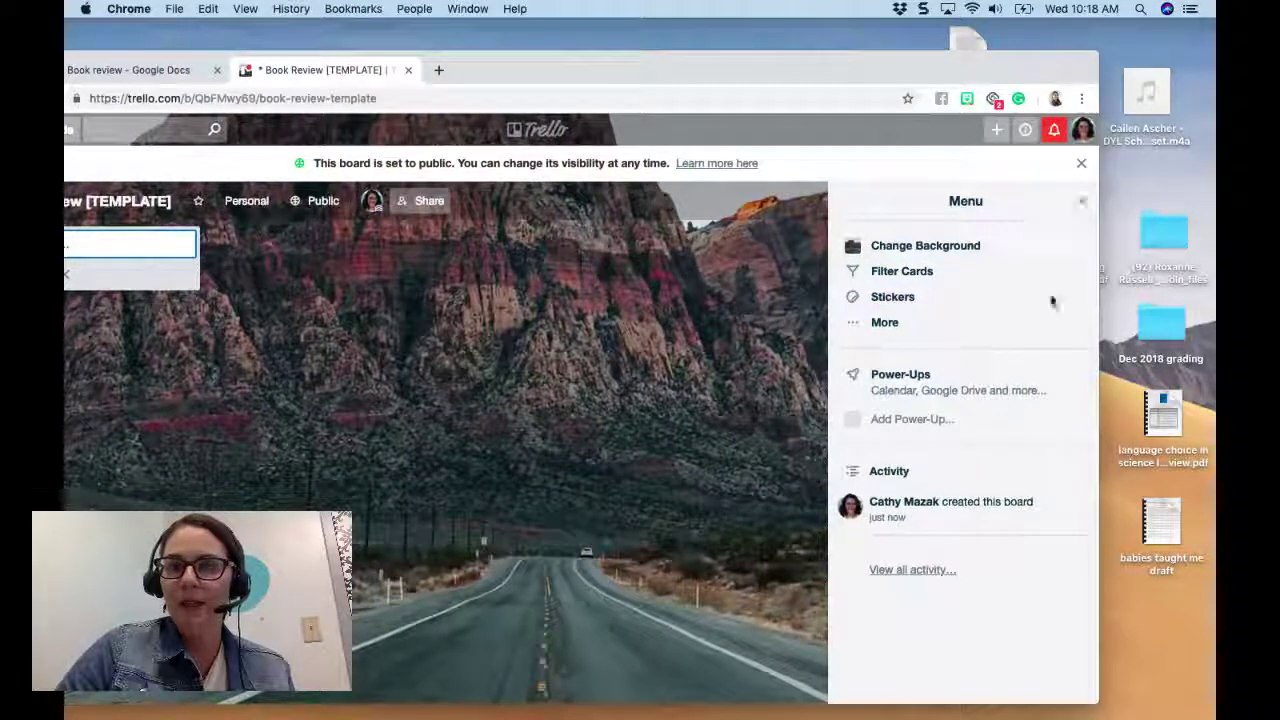
pyautogui.click(1081, 163)
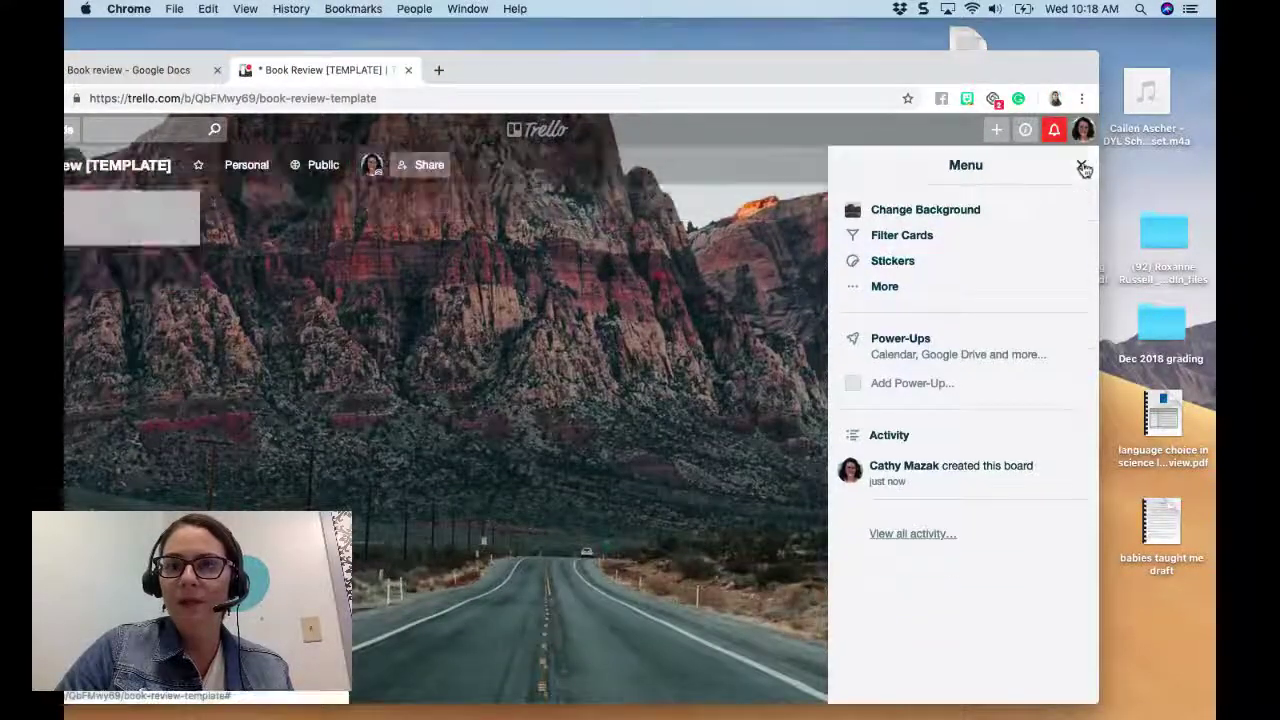
pyautogui.click(943, 212)
pyautogui.click(998, 231)
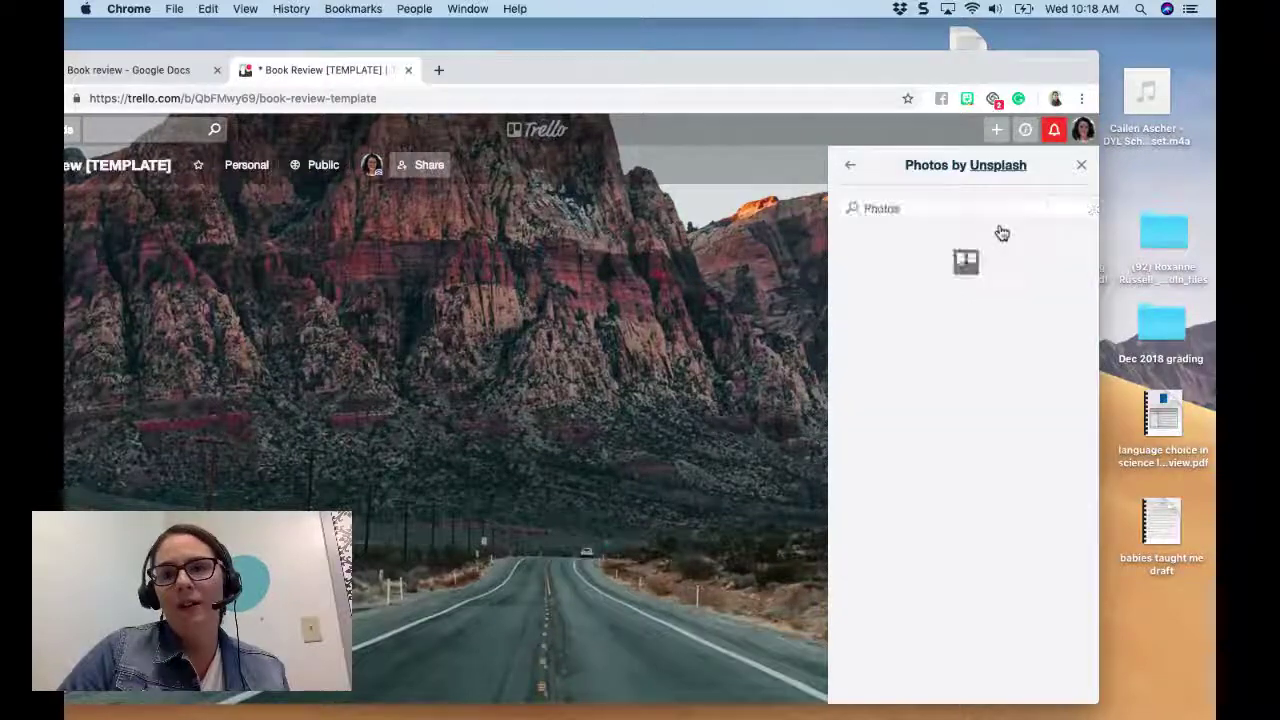
pyautogui.click(886, 209)
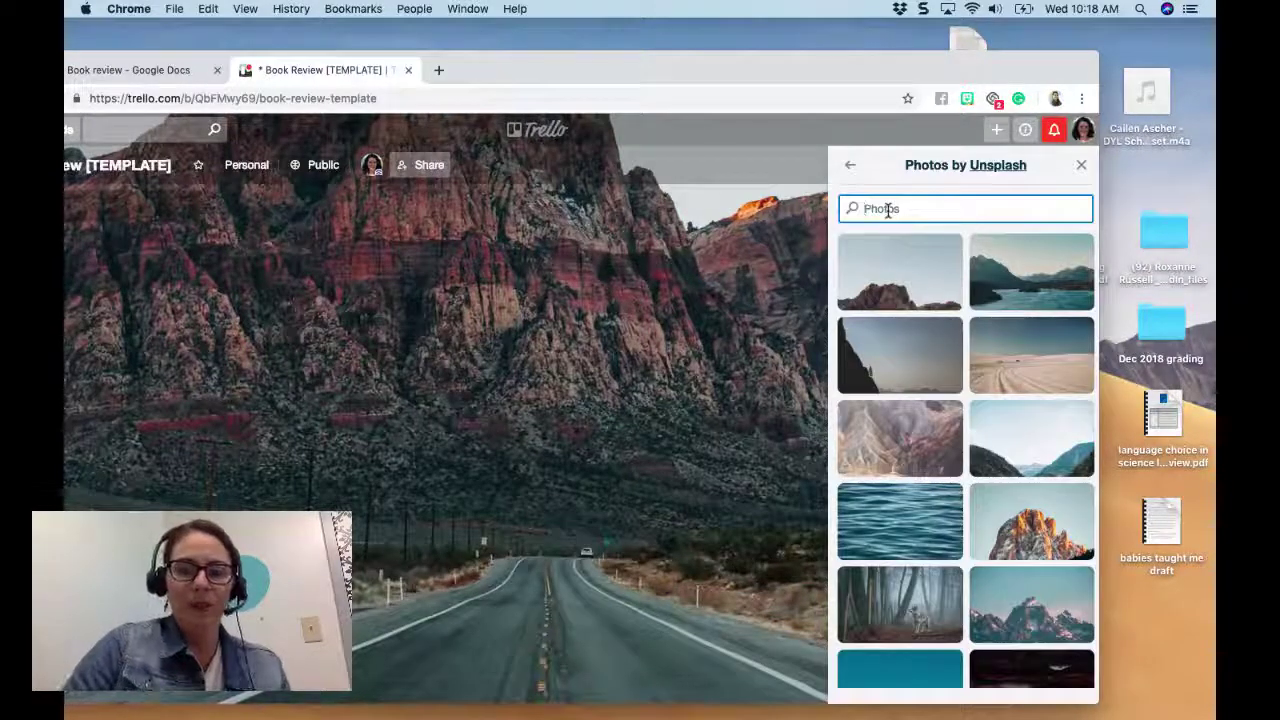
pyautogui.write('book')
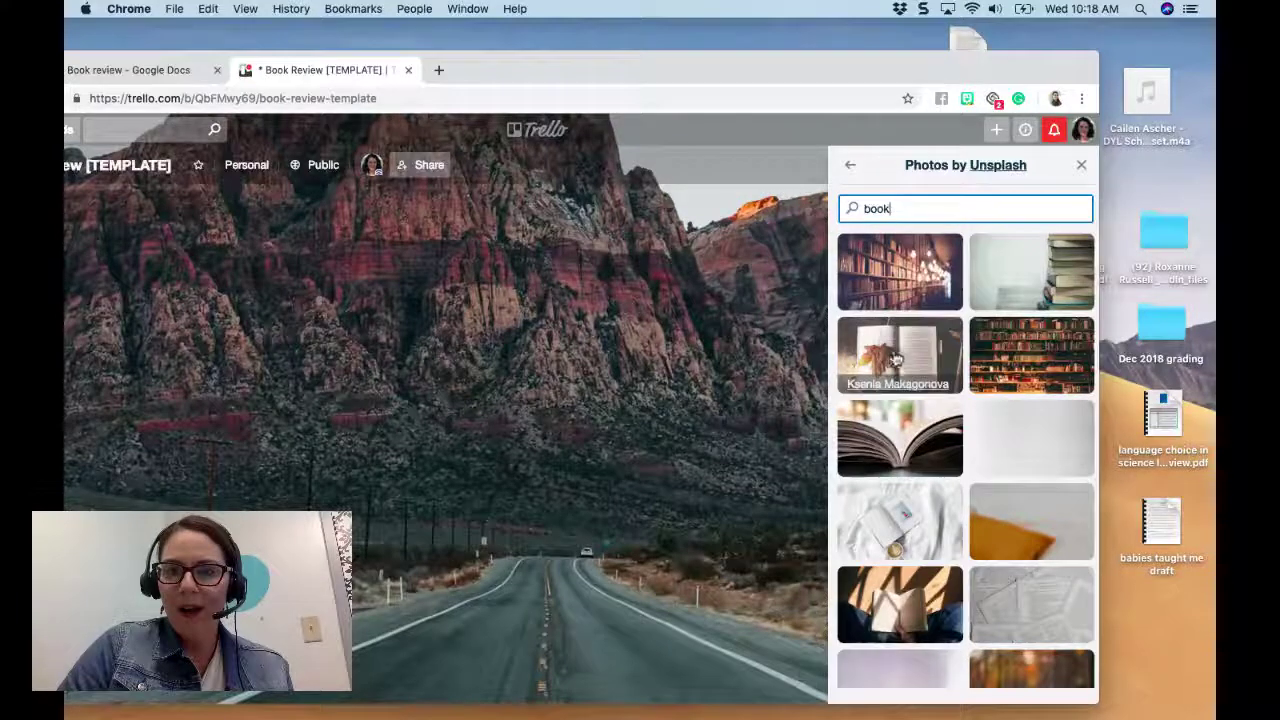
pyautogui.click(906, 450)
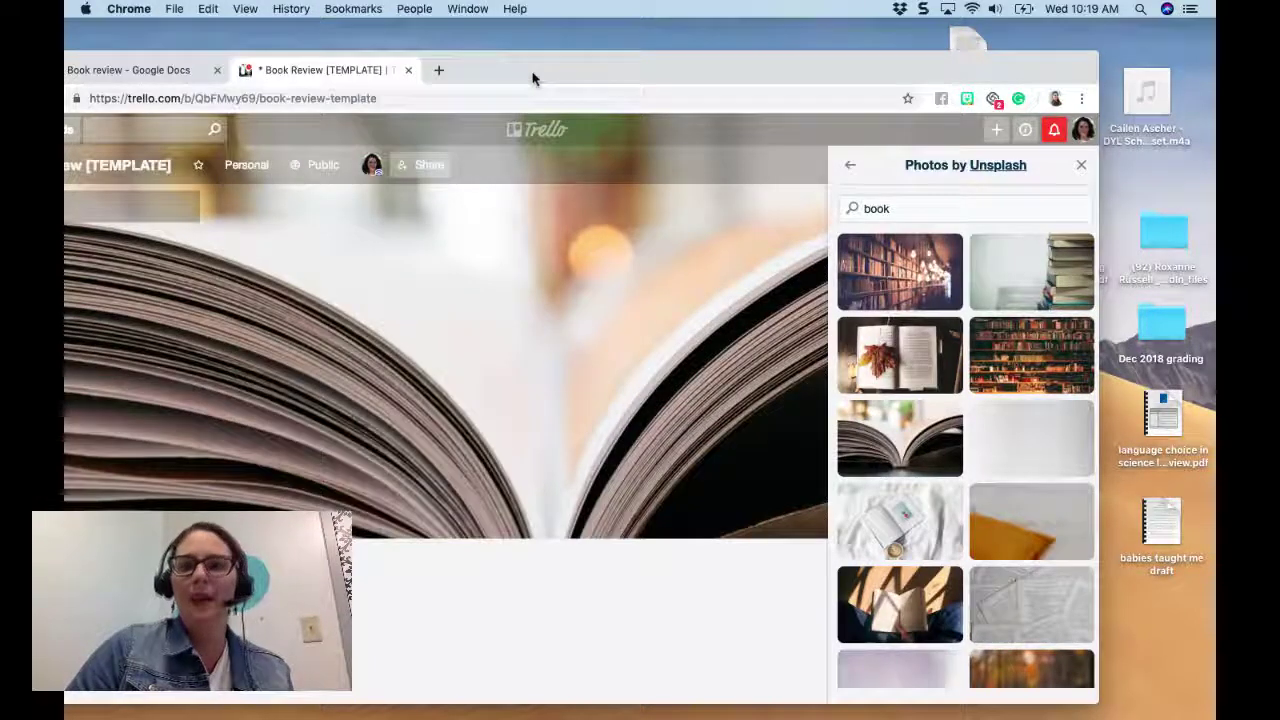
pyautogui.moveTo(532, 78); pyautogui.dragTo(628, 54)
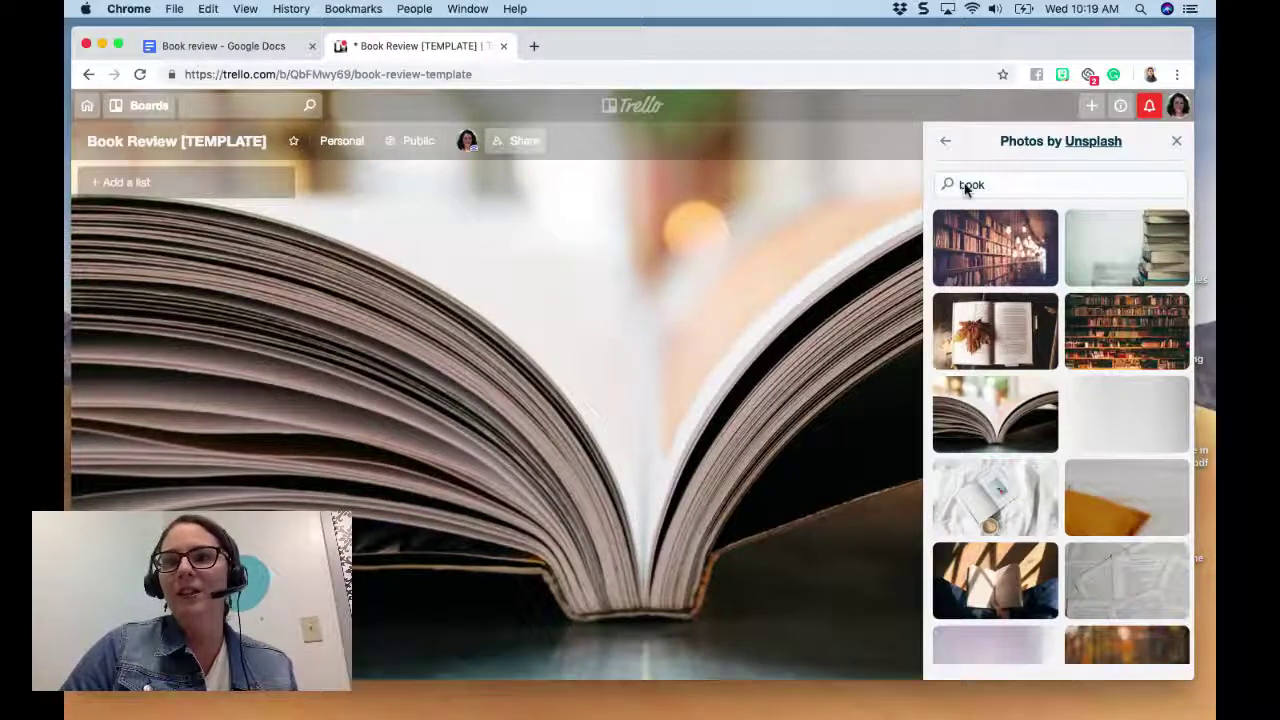
pyautogui.click(1177, 144)
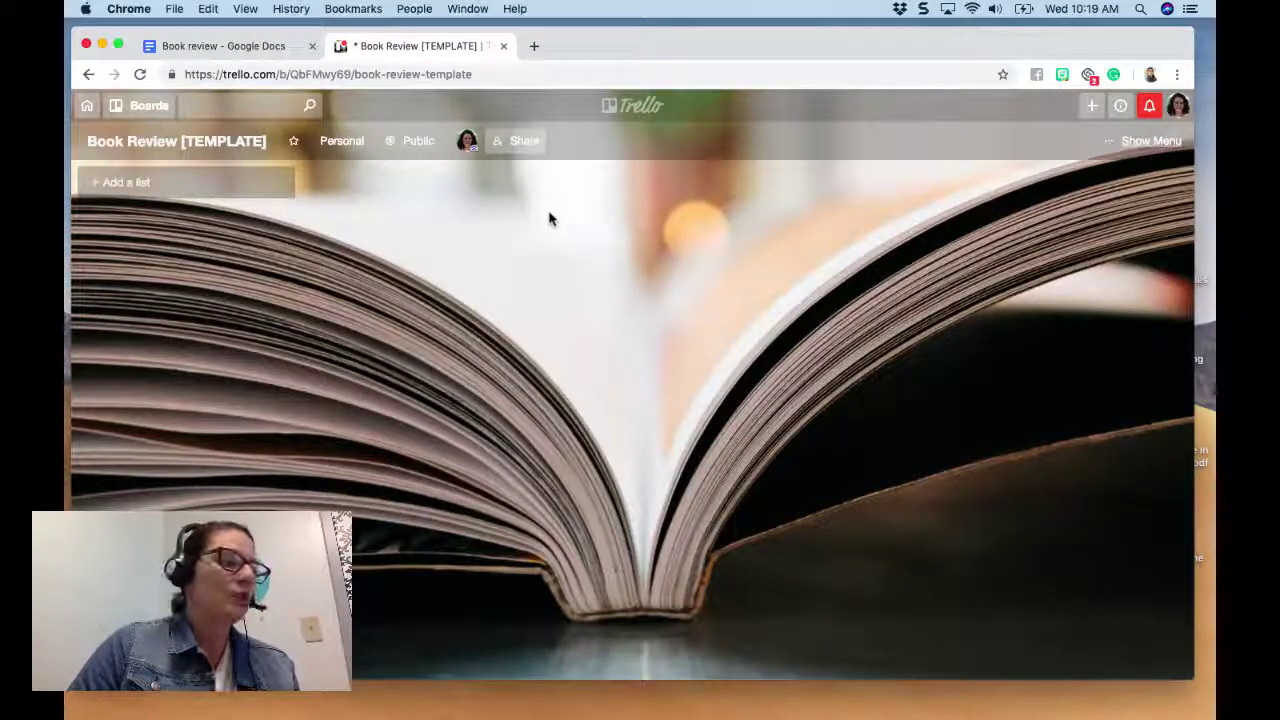
# Add a list titled "To-do/tasks" to the Book Review [TEMPLATE] board
pyautogui.click(125, 182)
pyautogui.write('To-do/lasks')
pyautogui.click(108, 213)
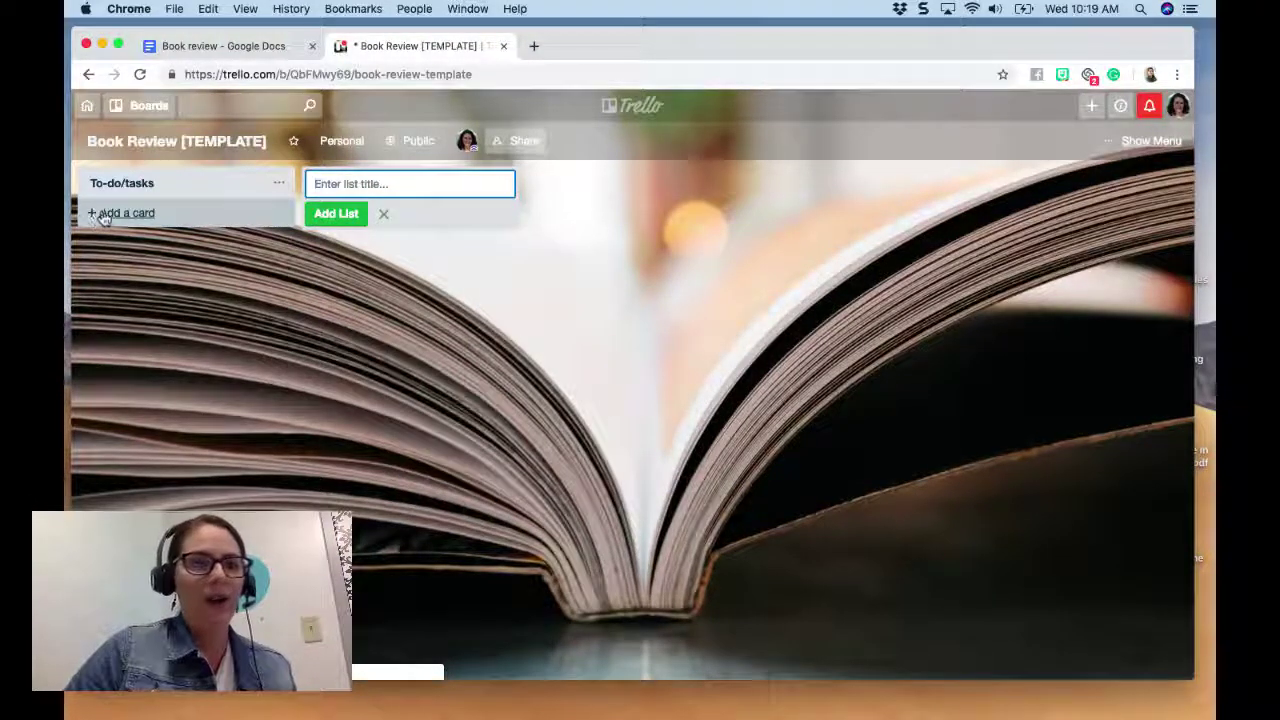
# Add a card titled "Contact publisher for an review copy" to the To-do/tasks list
pyautogui.click(113, 218)
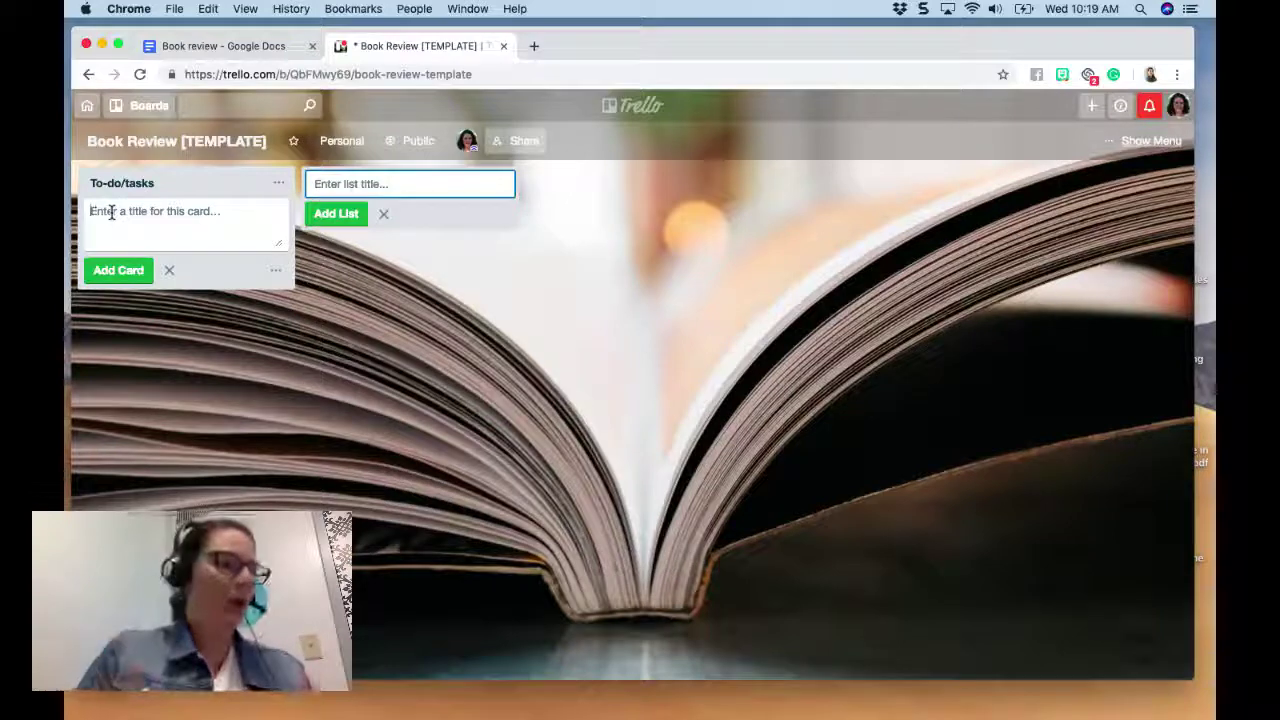
pyautogui.write('Contact')
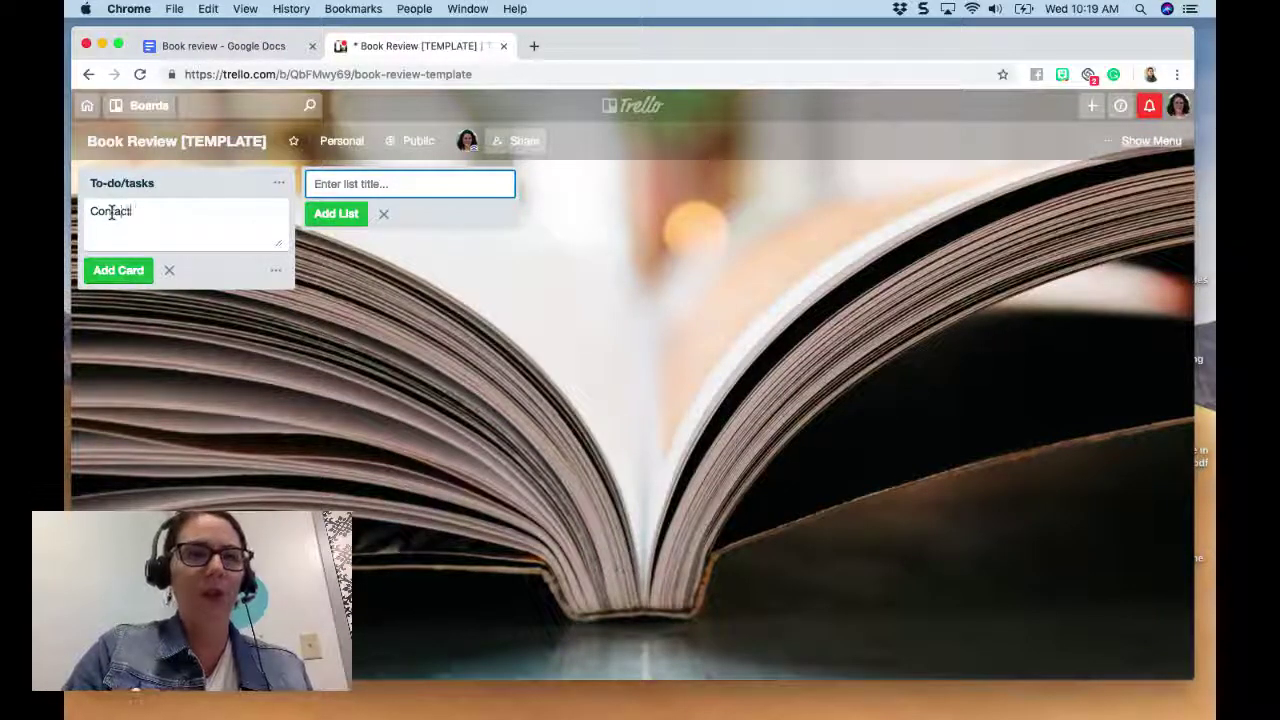
pyautogui.write(' publishe')
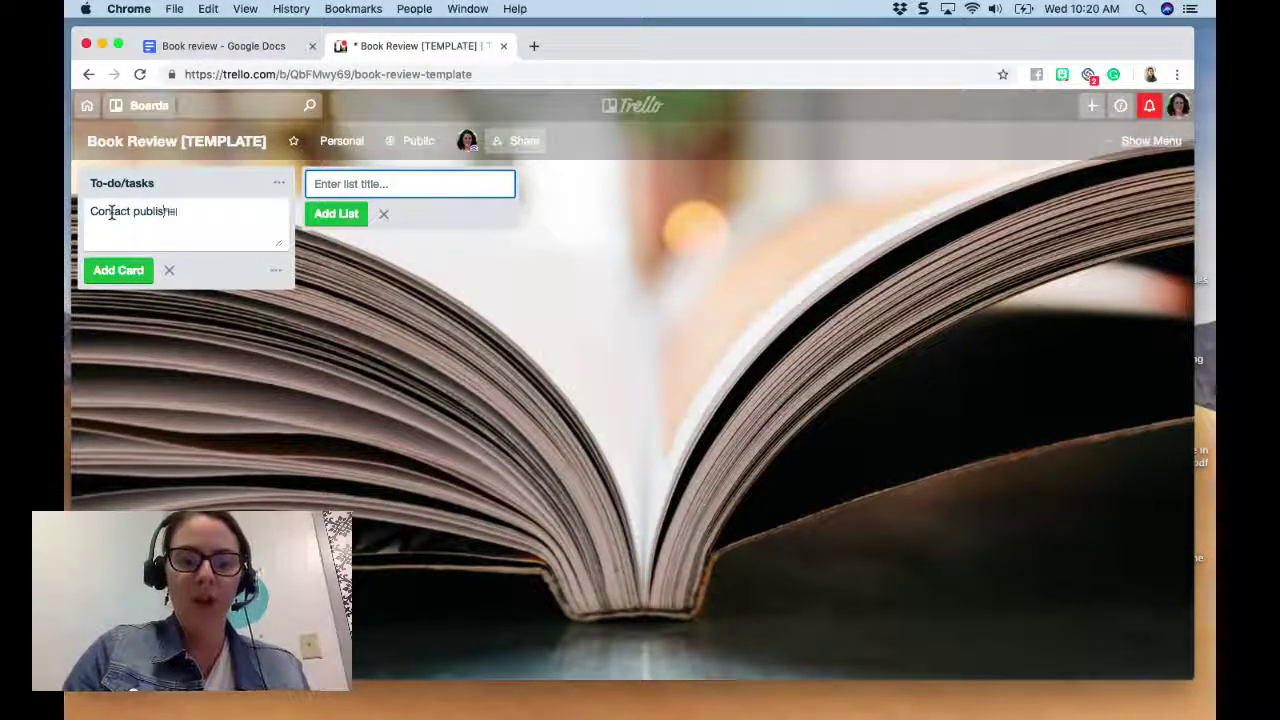
pyautogui.write('r for an exam copy')
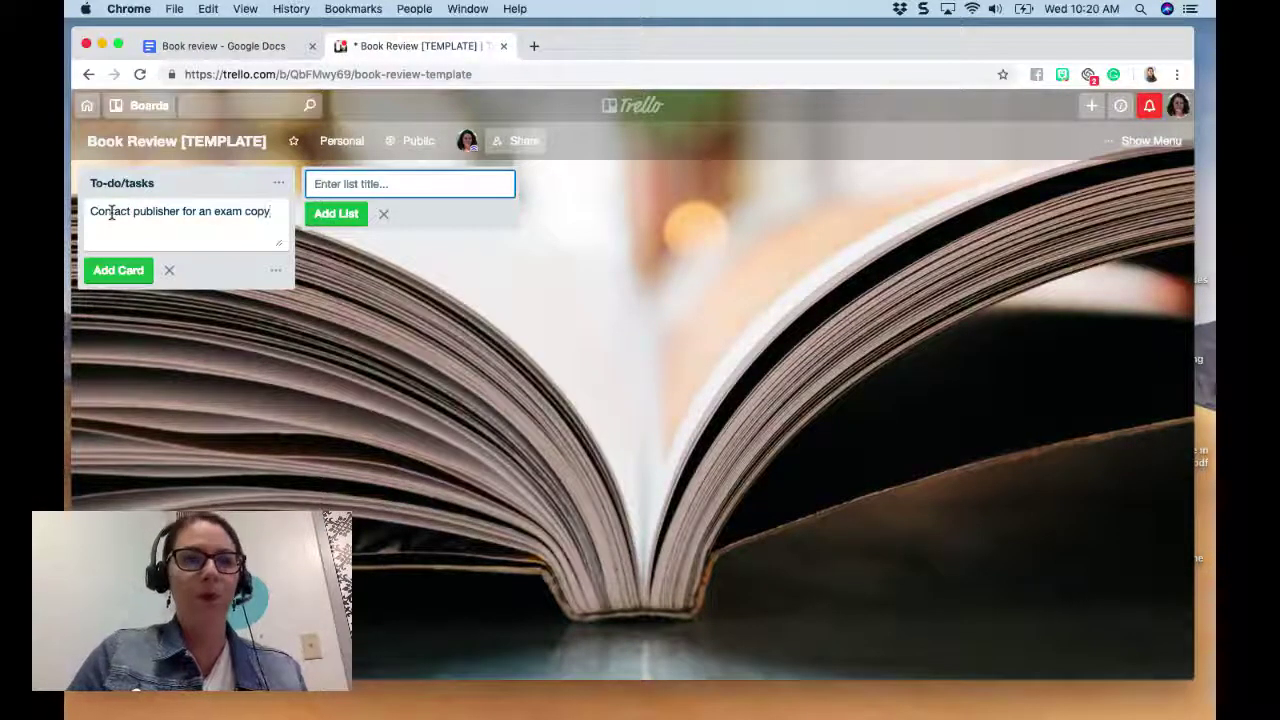
pyautogui.doubleClick(228, 212)
pyautogui.write('review')
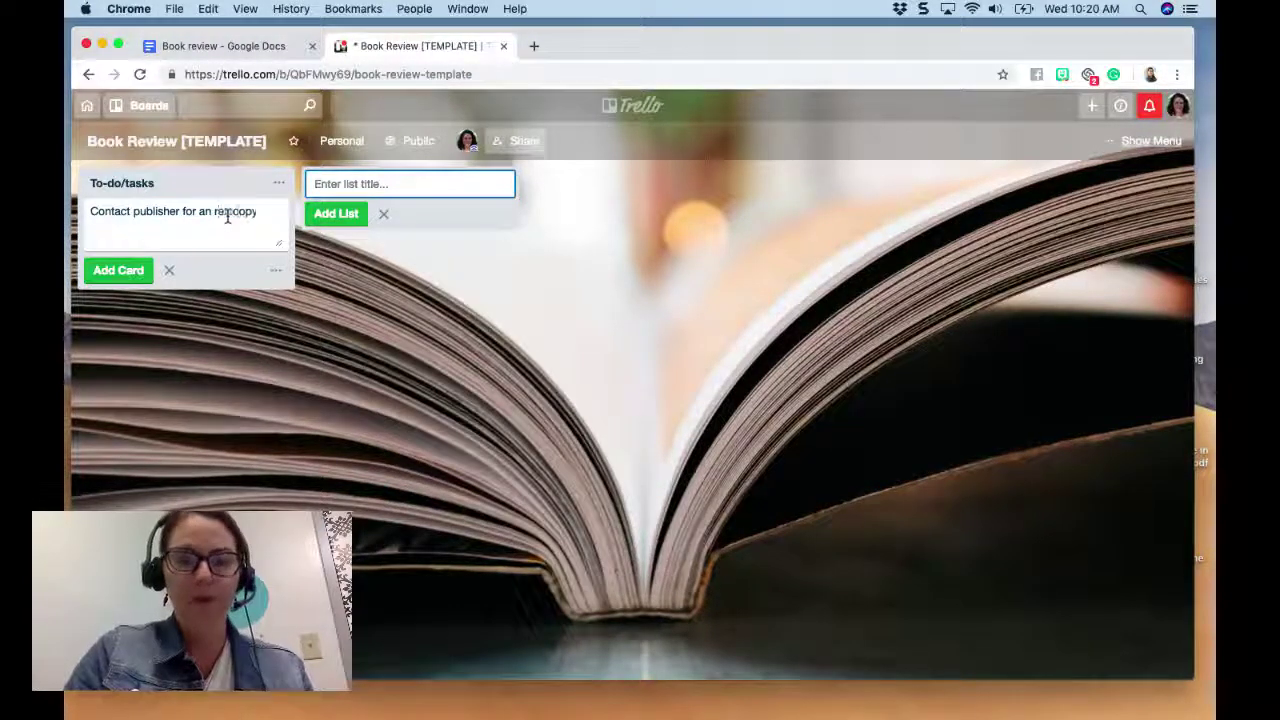
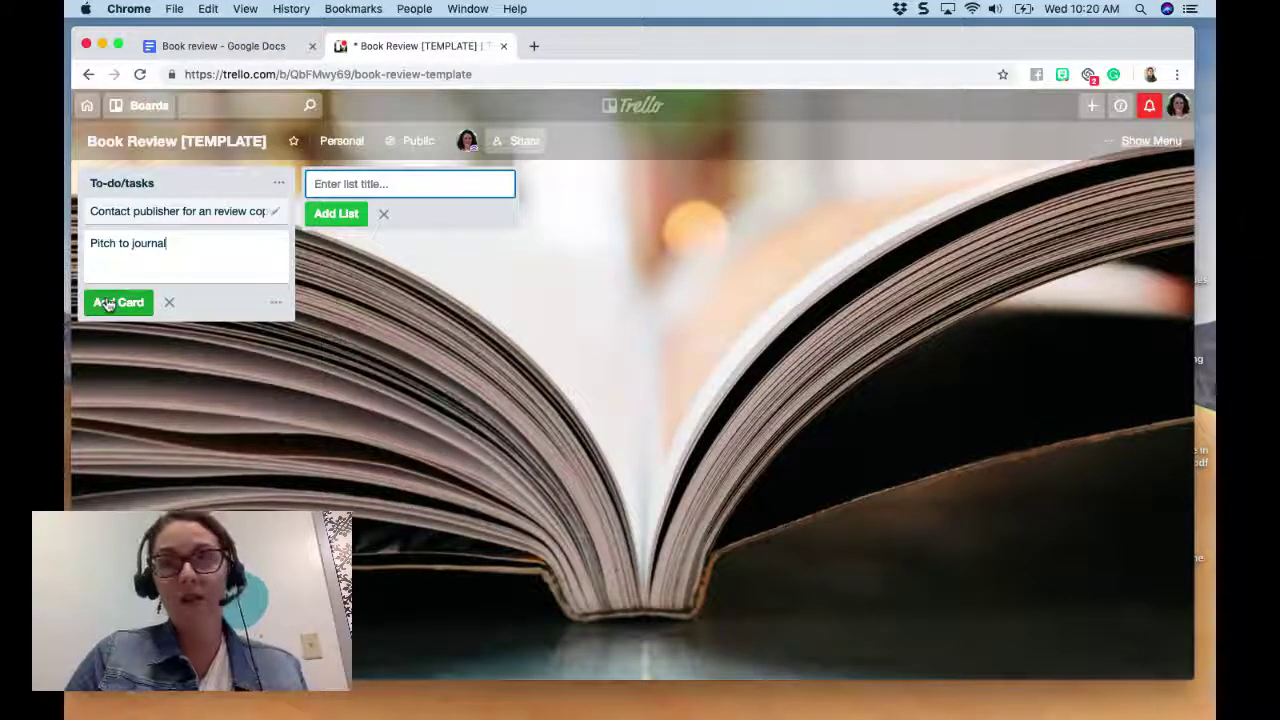
# Add the cards "Pitch to journal" and "Read the book" to the To-do/tasks list
pyautogui.click(116, 302)
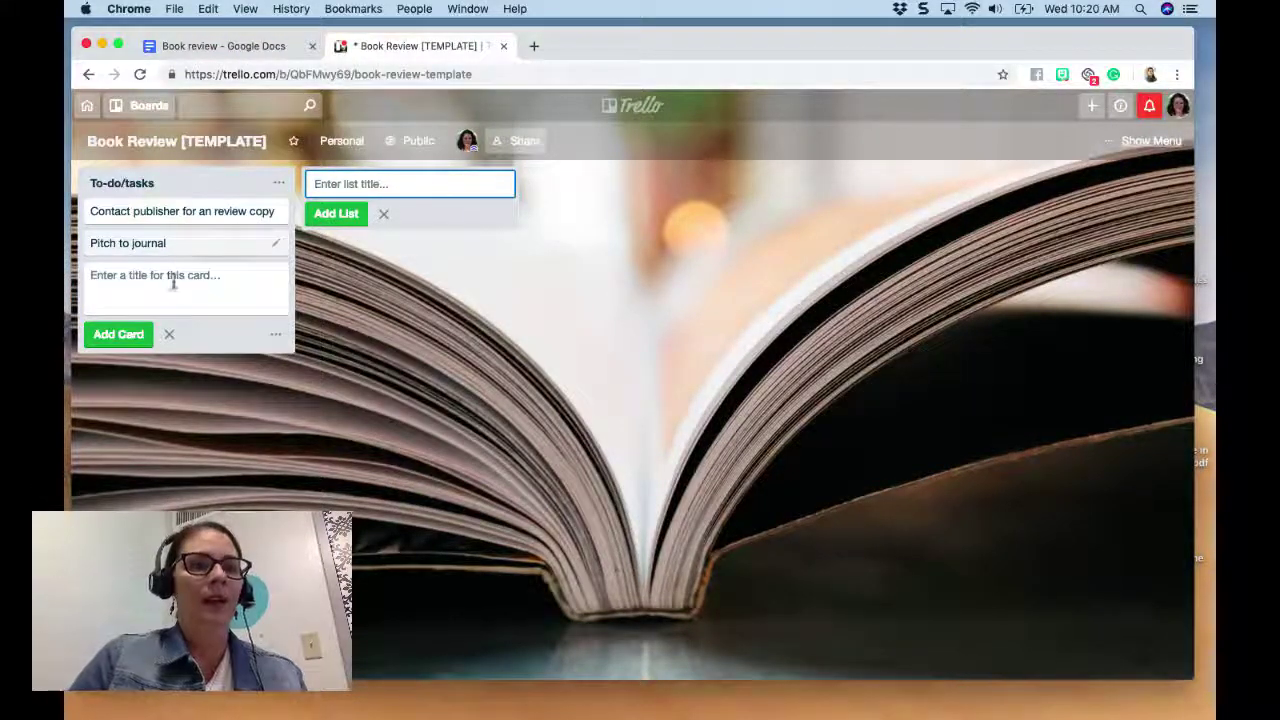
pyautogui.write('Read the book')
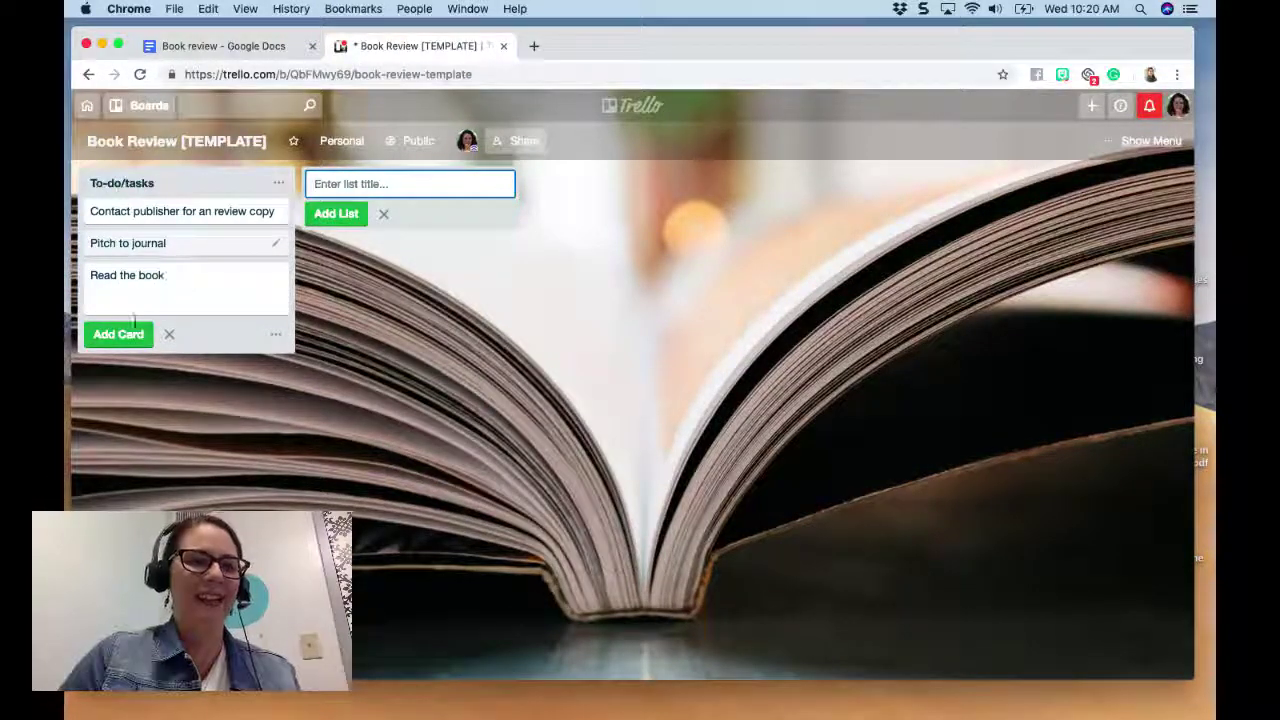
pyautogui.click(118, 332)
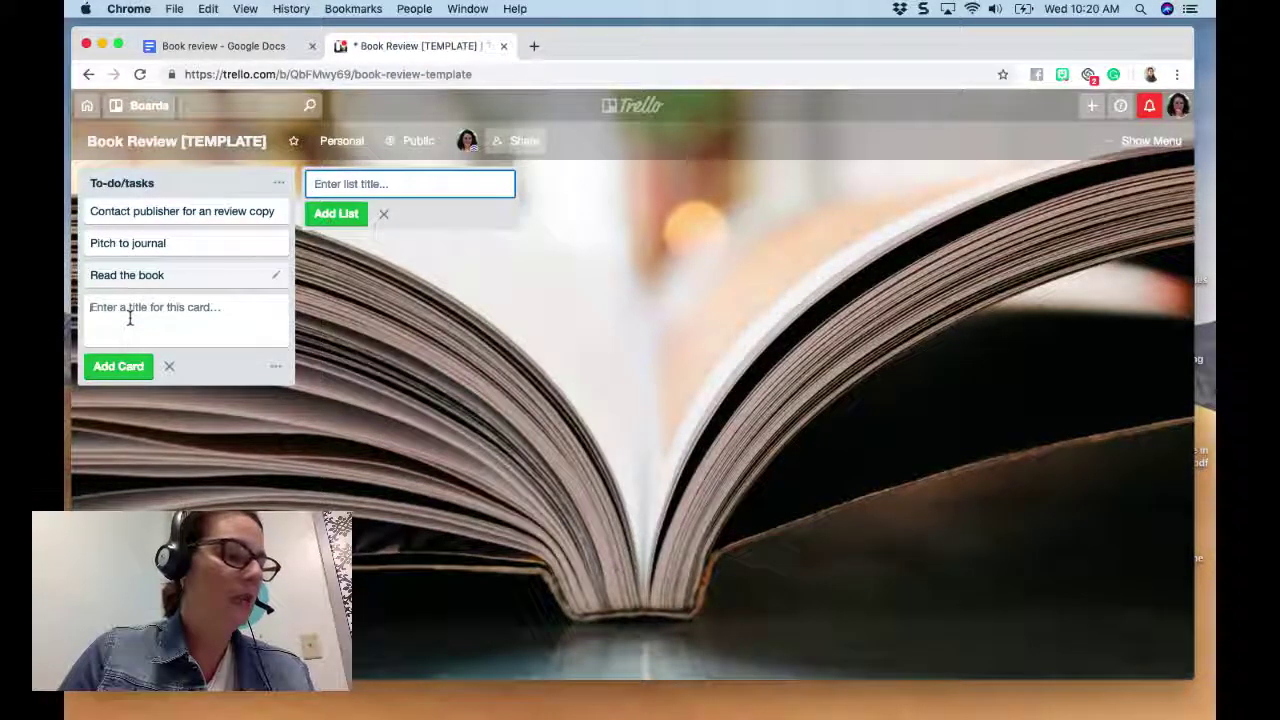
# Add a card titled "Connect/place the book in the existing literature" to the To-do/tasks list
pyautogui.write('Connect')
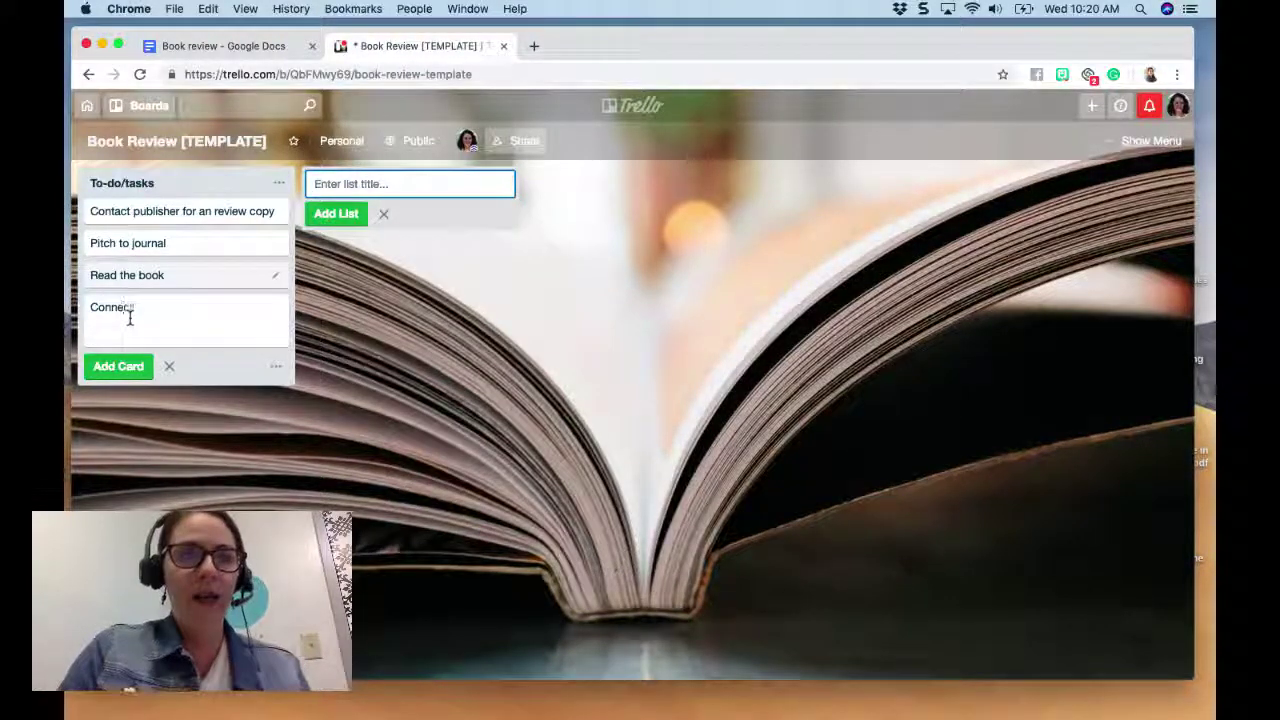
pyautogui.write('/place the book in the l')
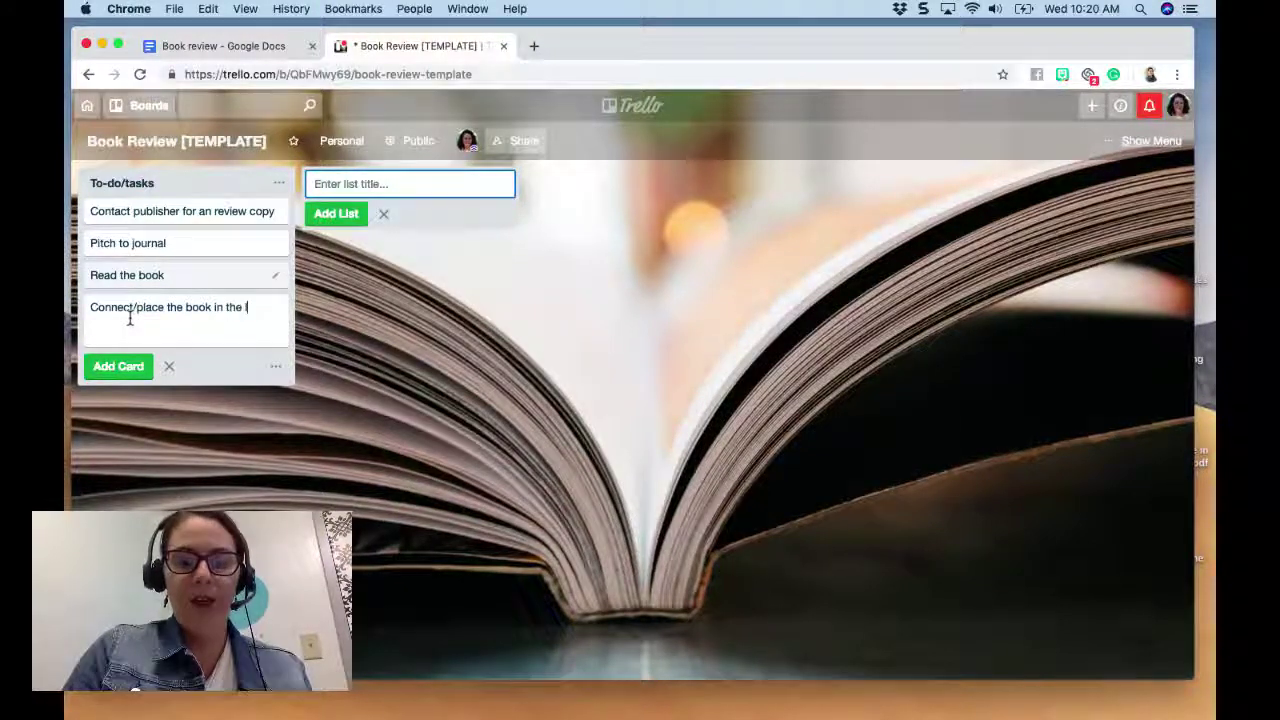
pyautogui.press('BackSpace')
pyautogui.write('existi')
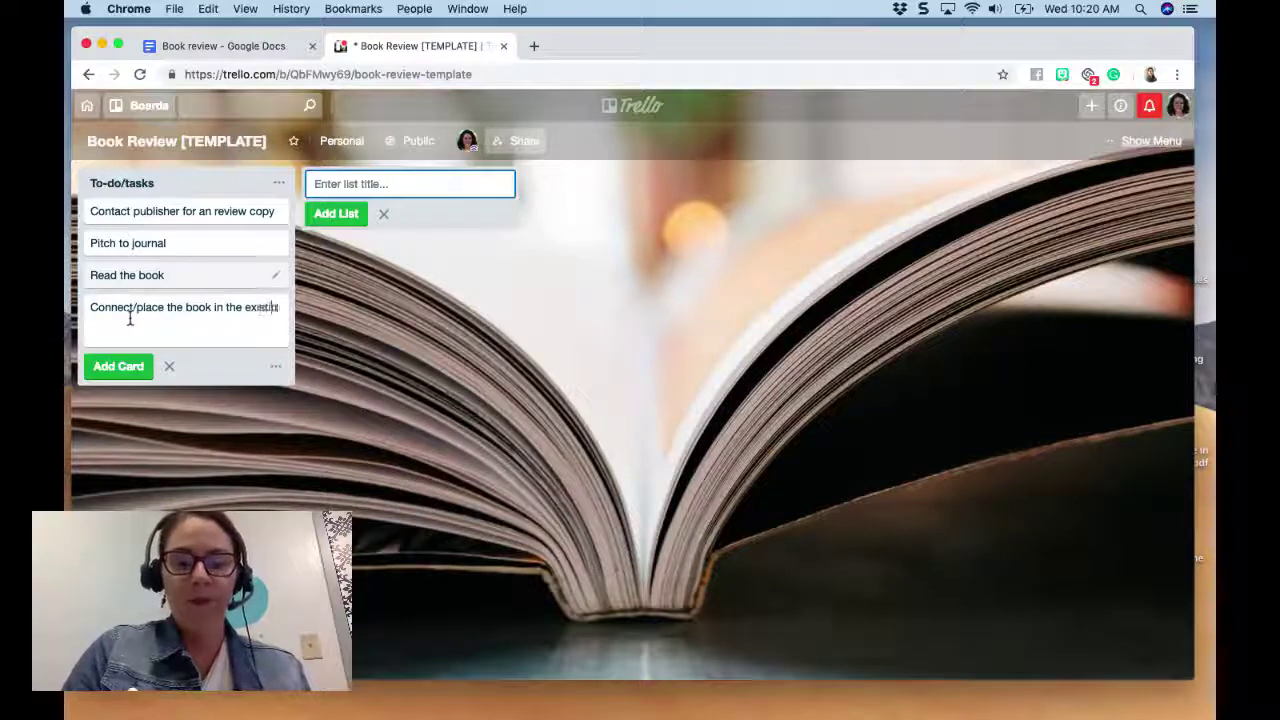
pyautogui.write('ng literature')
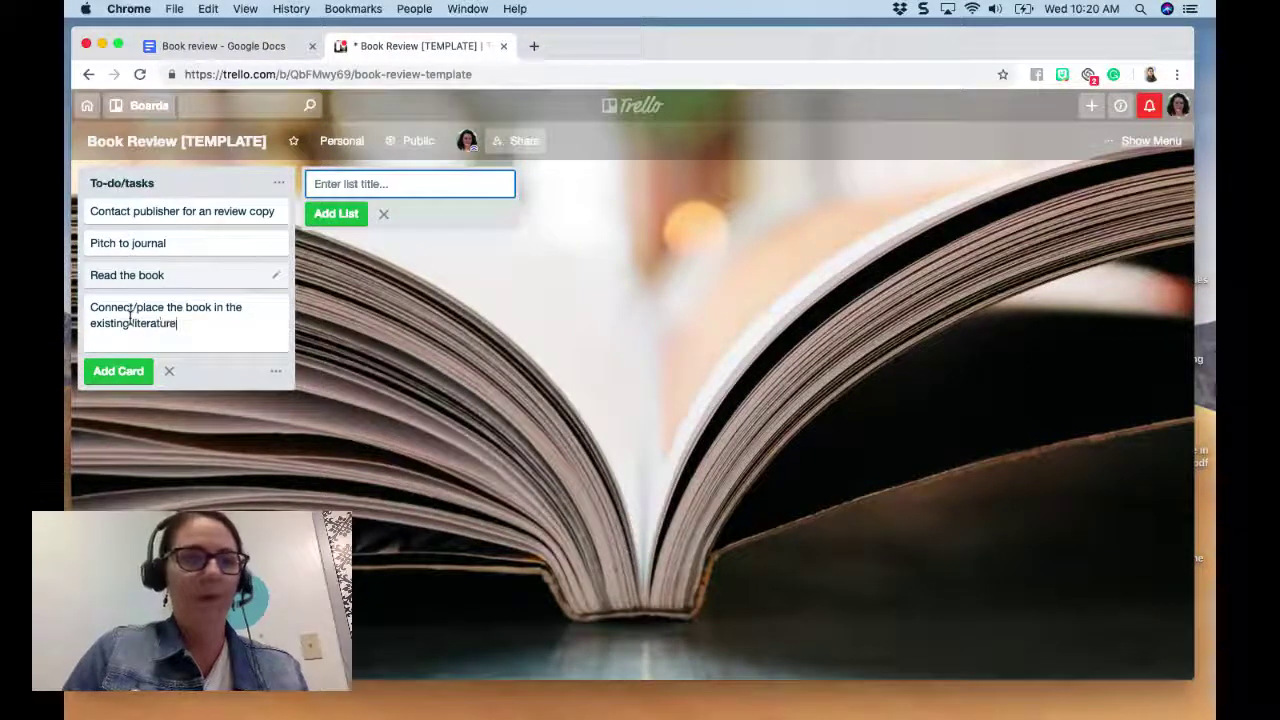
pyautogui.click(114, 371)
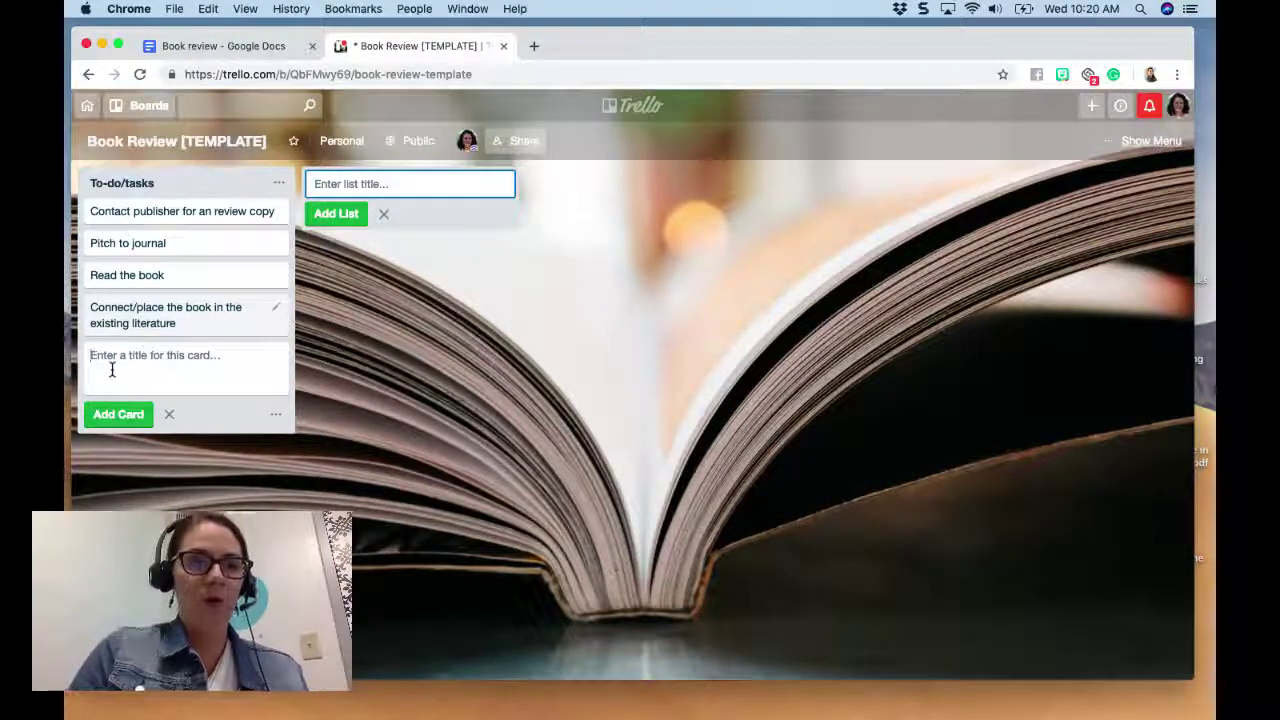
# Add a card titled "Identify major contributions" to the To-do/tasks list
pyautogui.write('Idenify')
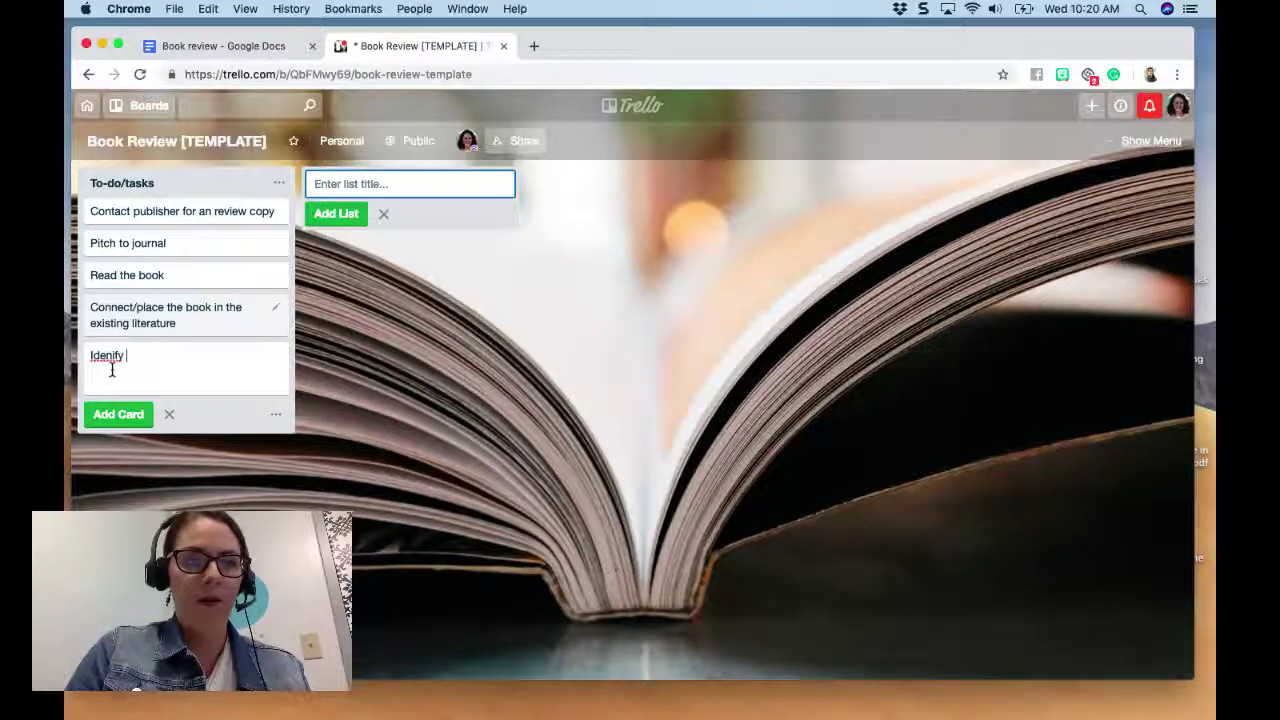
pyautogui.press('BackSpace')
pyautogui.press('BackSpace')
pyautogui.press('BackSpace')
pyautogui.press('BackSpace')
pyautogui.write('tify m')
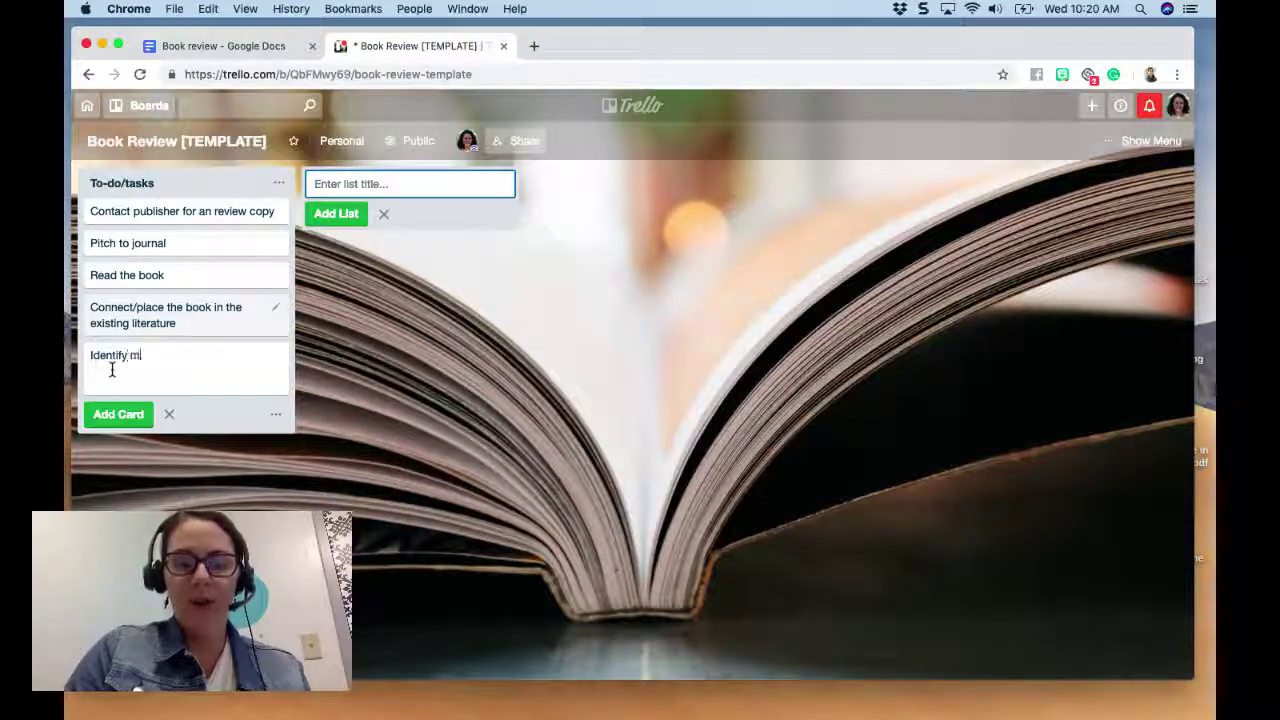
pyautogui.write('ajor contributions')
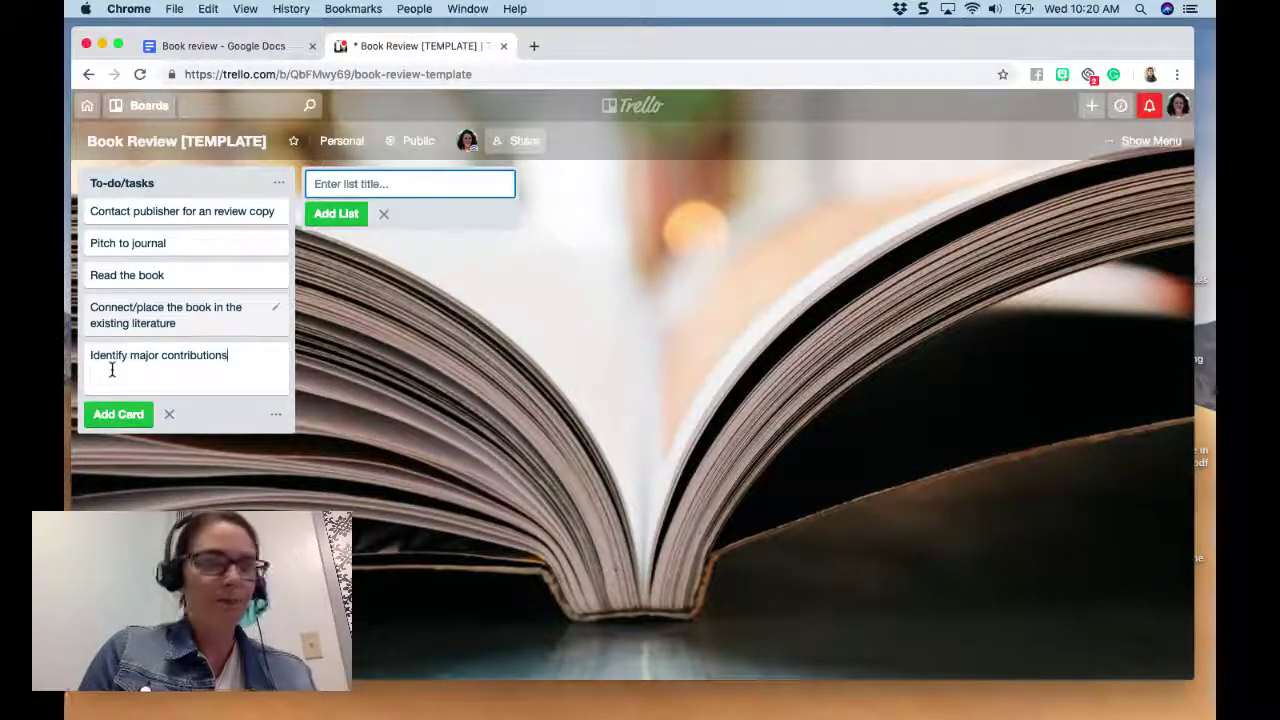
pyautogui.press('Return')
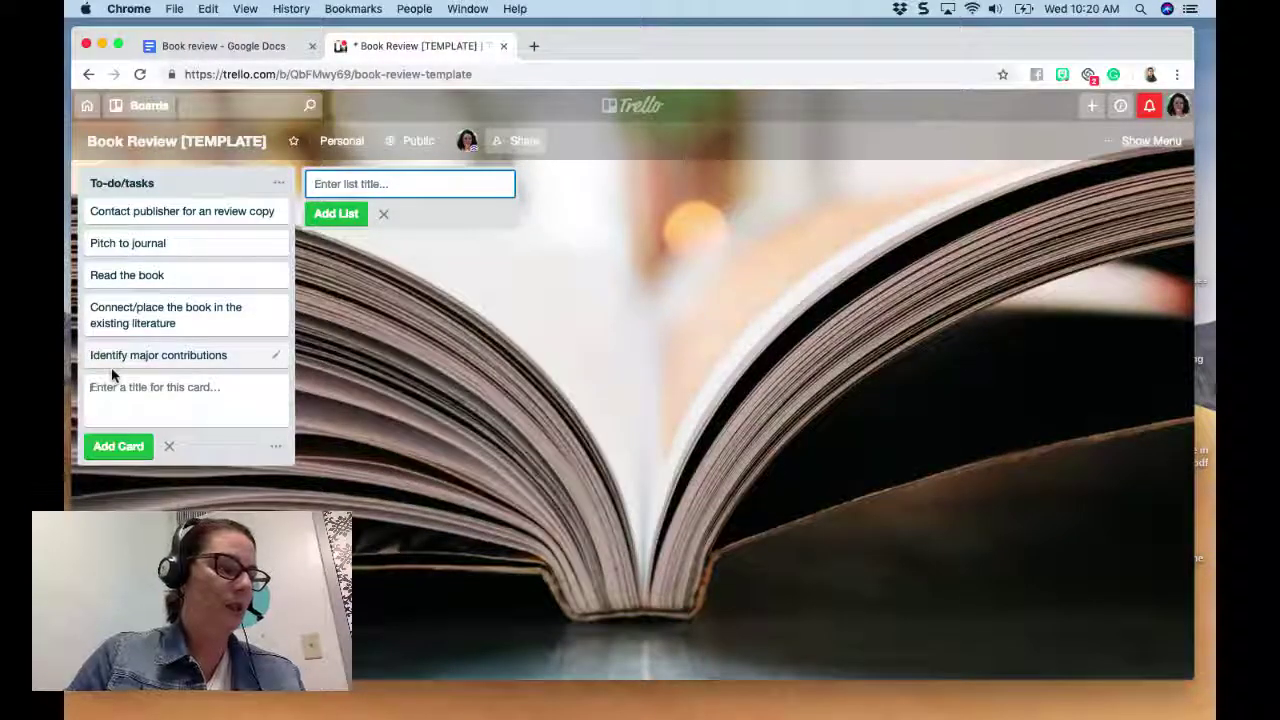
# Add a card titled "Recommend an audience/who should read it" to the To-do/tasks list
pyautogui.write('Reco')
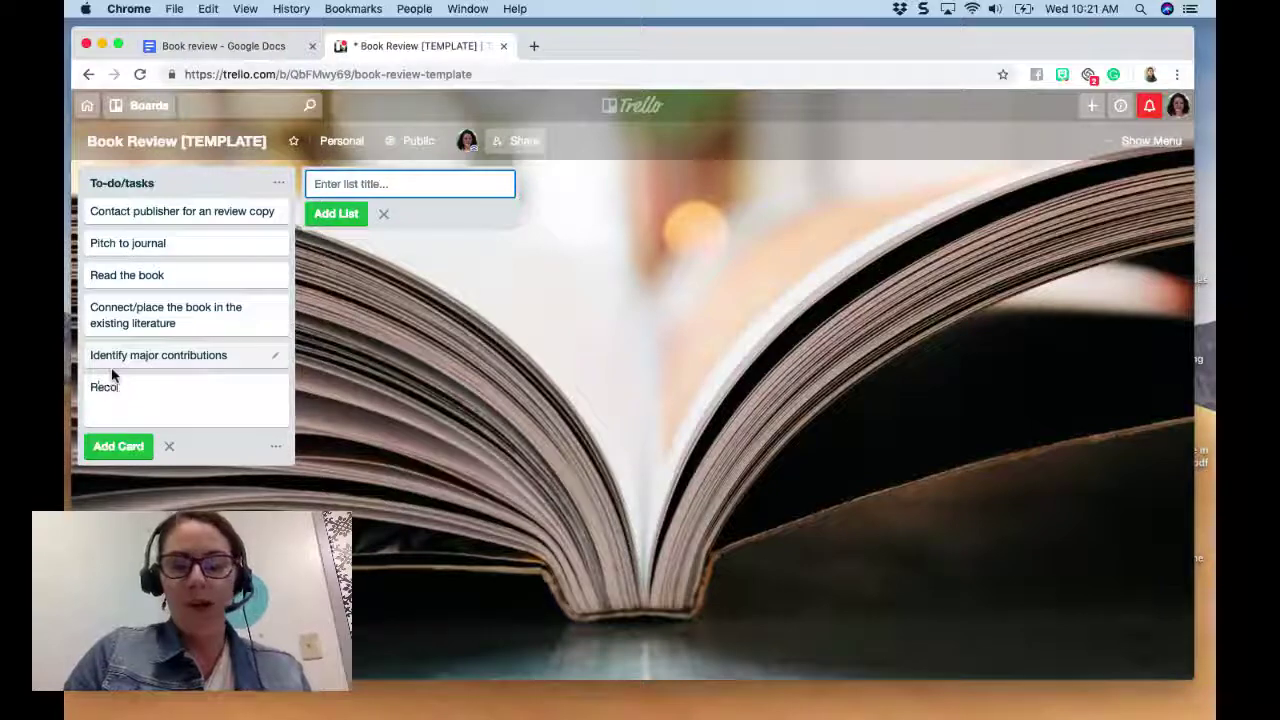
pyautogui.write('mmend an audience')
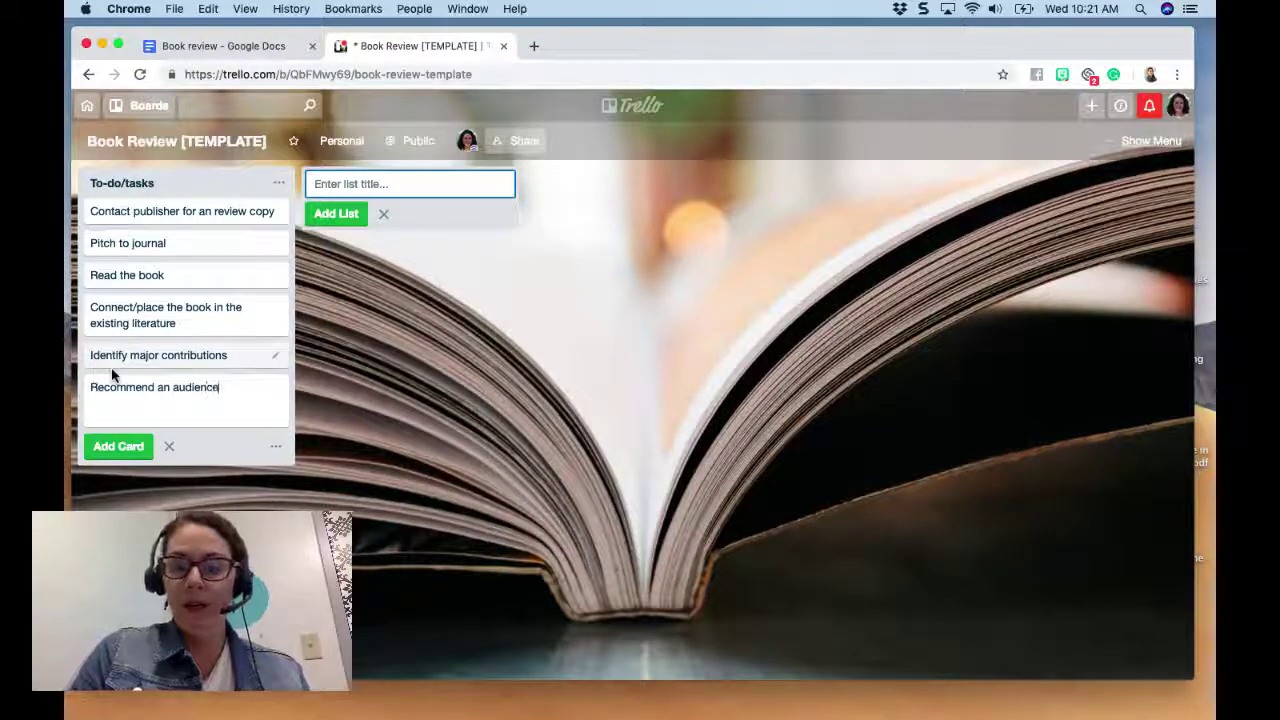
pyautogui.write('/who should read it')
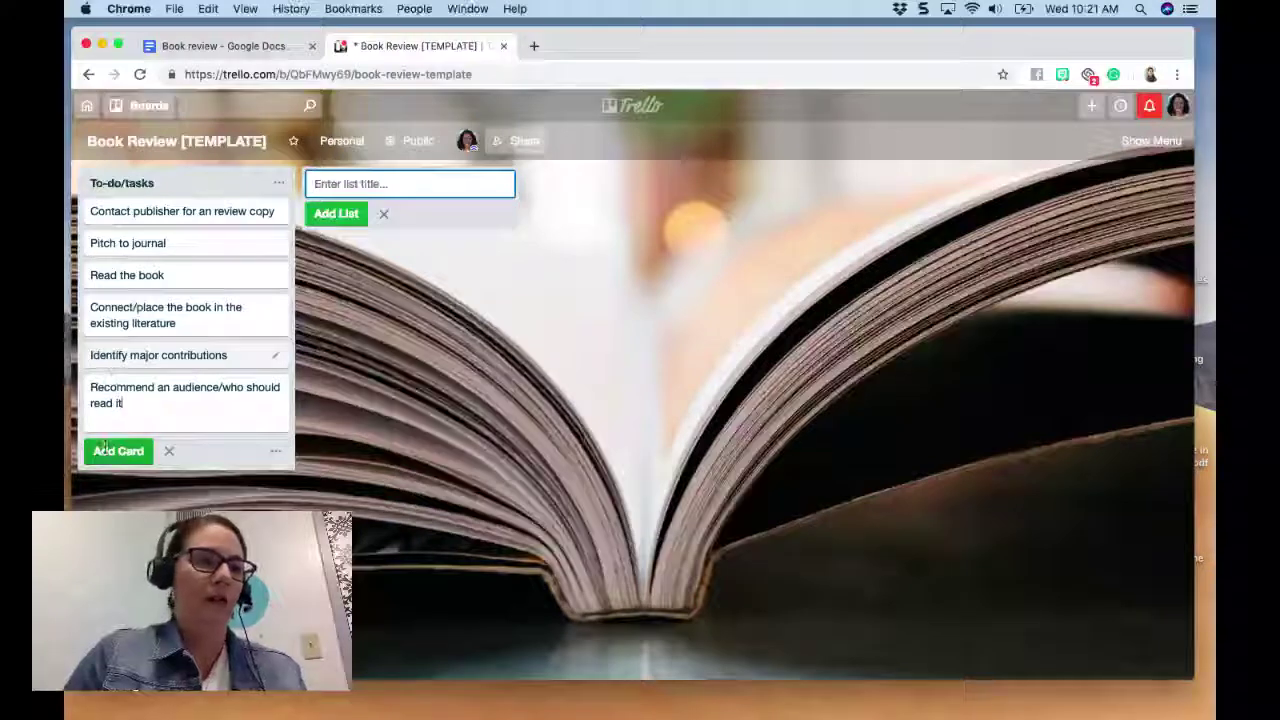
pyautogui.click(106, 450)
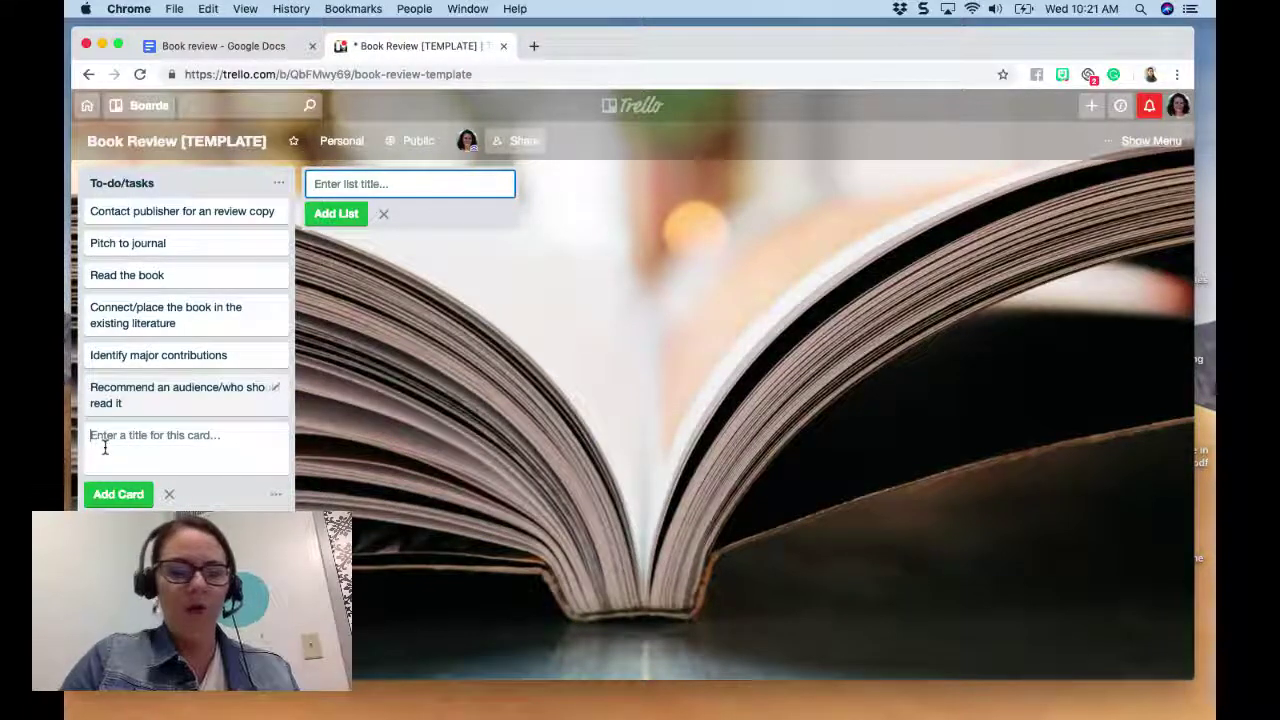
# Add the cards "Three critiques" and "Three great things" to the To-do/tasks list
pyautogui.write('Three critiques')
pyautogui.press('Return')
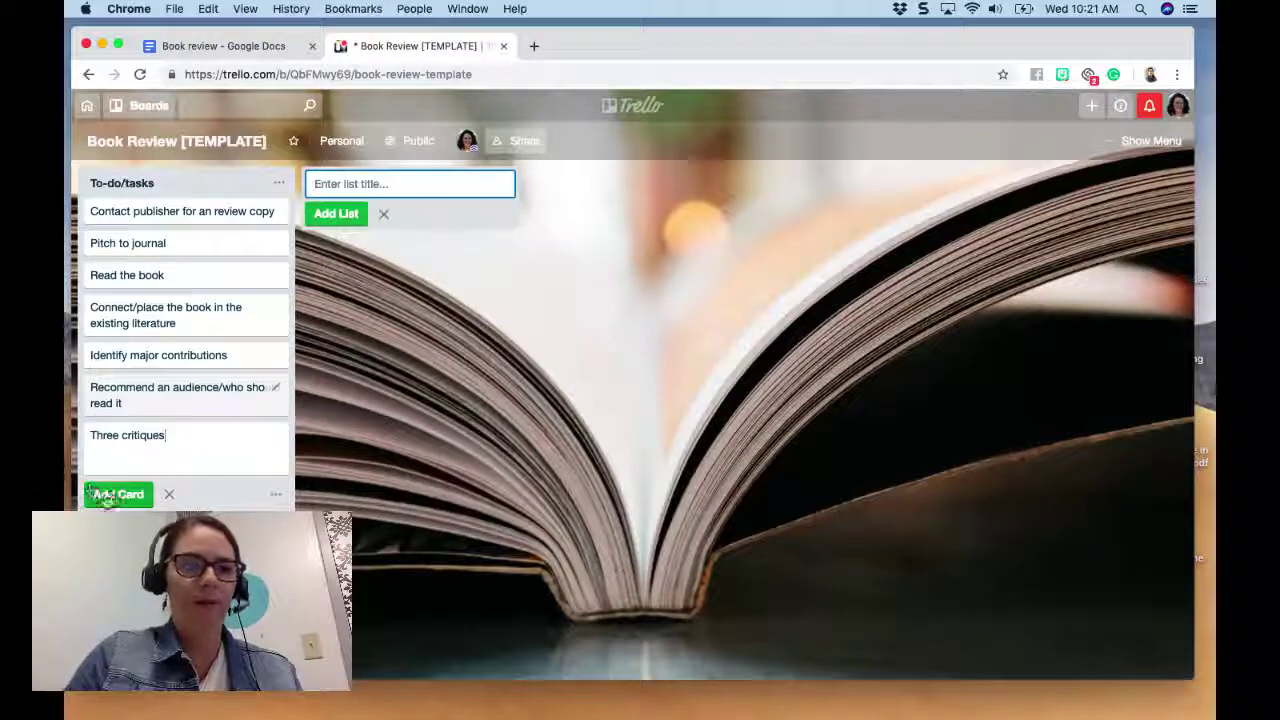
pyautogui.write('Three great things')
pyautogui.press('BackSpace')
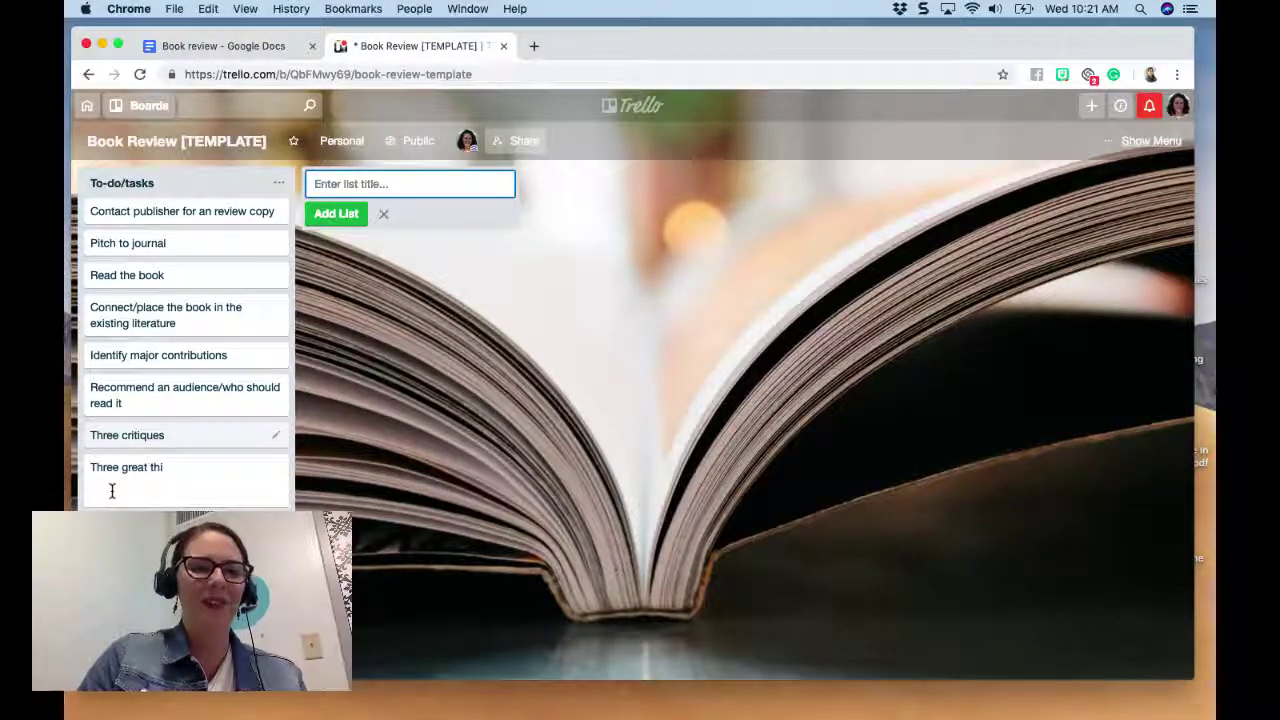
pyautogui.write('s')
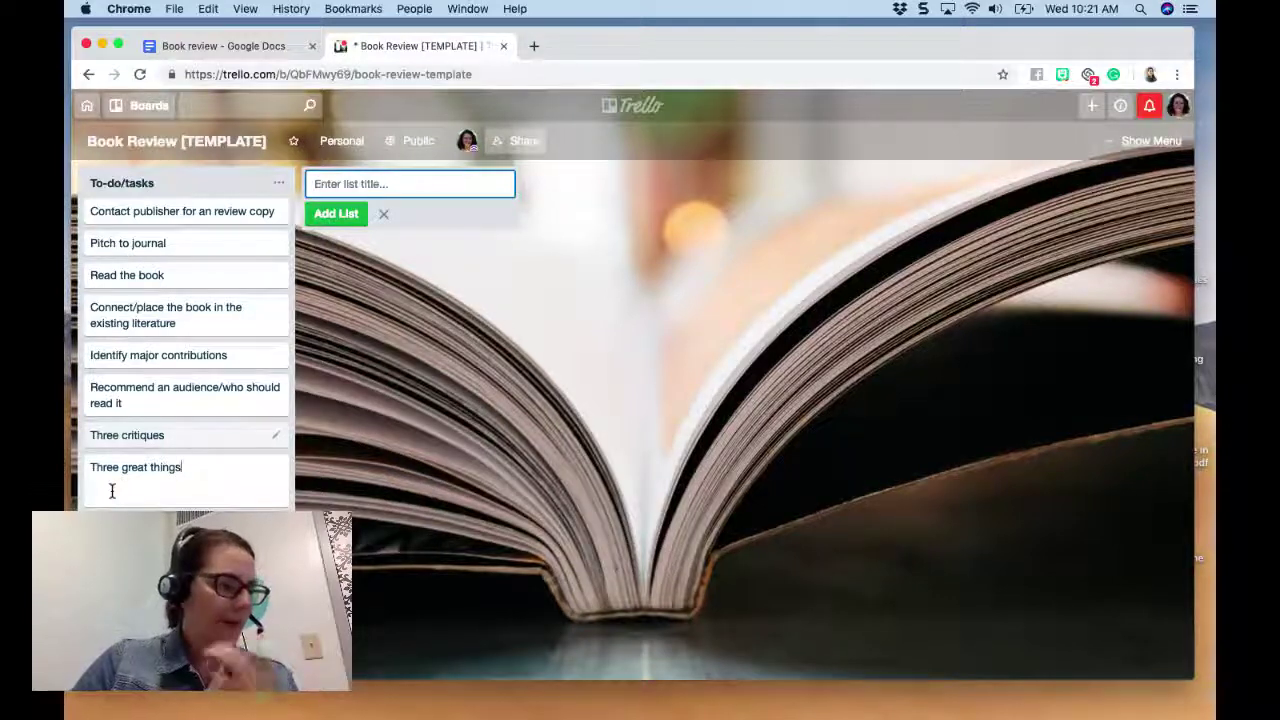
pyautogui.press('Return')
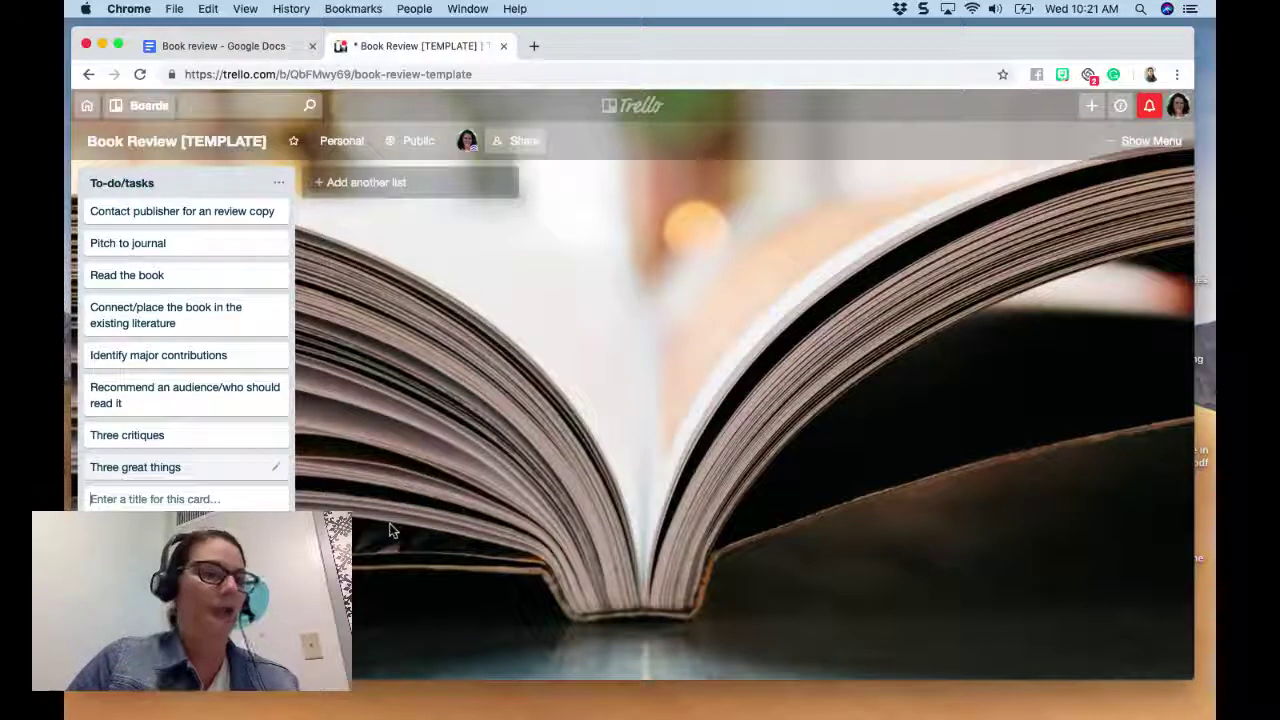
# Add a checklist with the item "to theory" to the "Identify major contributions" card
pyautogui.click(166, 362)
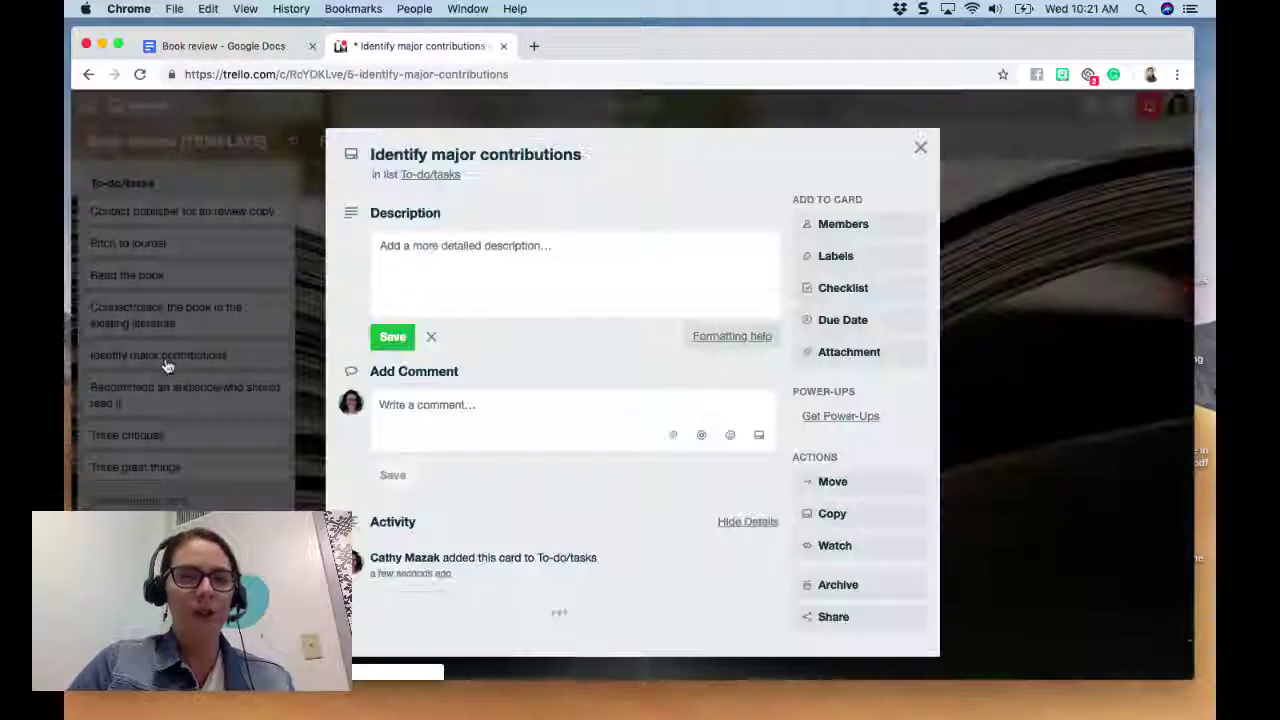
pyautogui.click(856, 298)
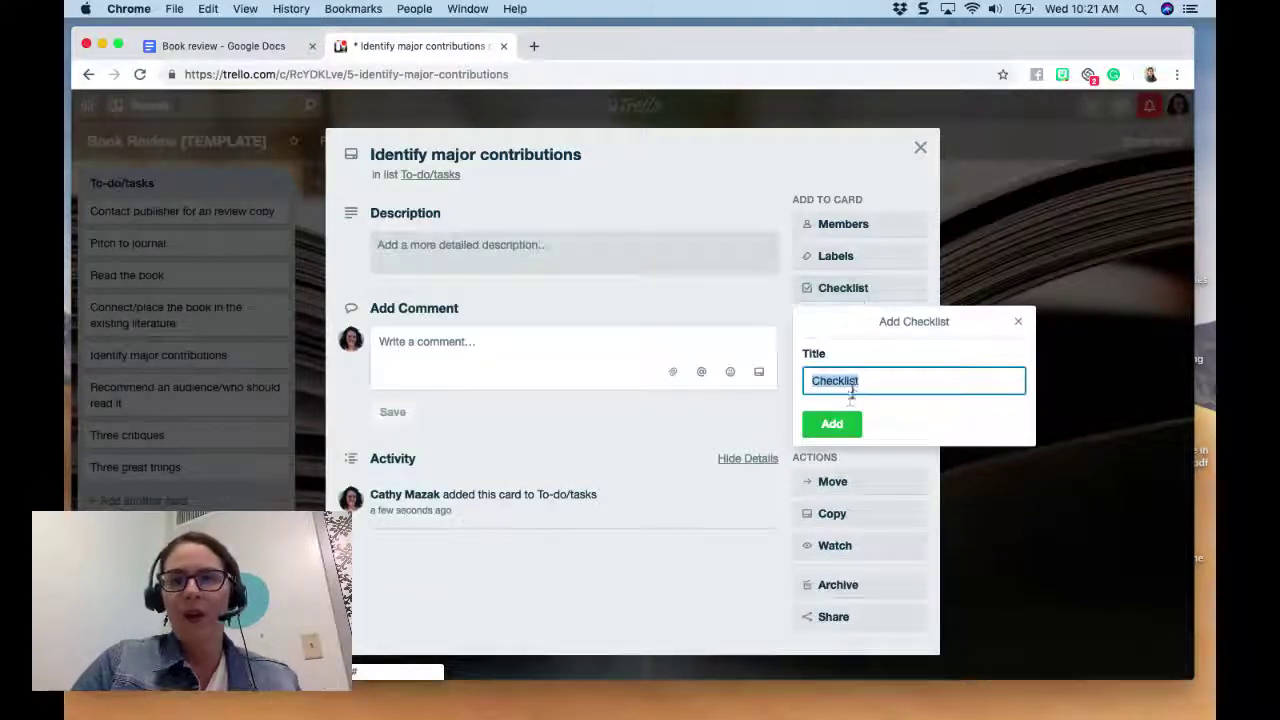
pyautogui.click(831, 423)
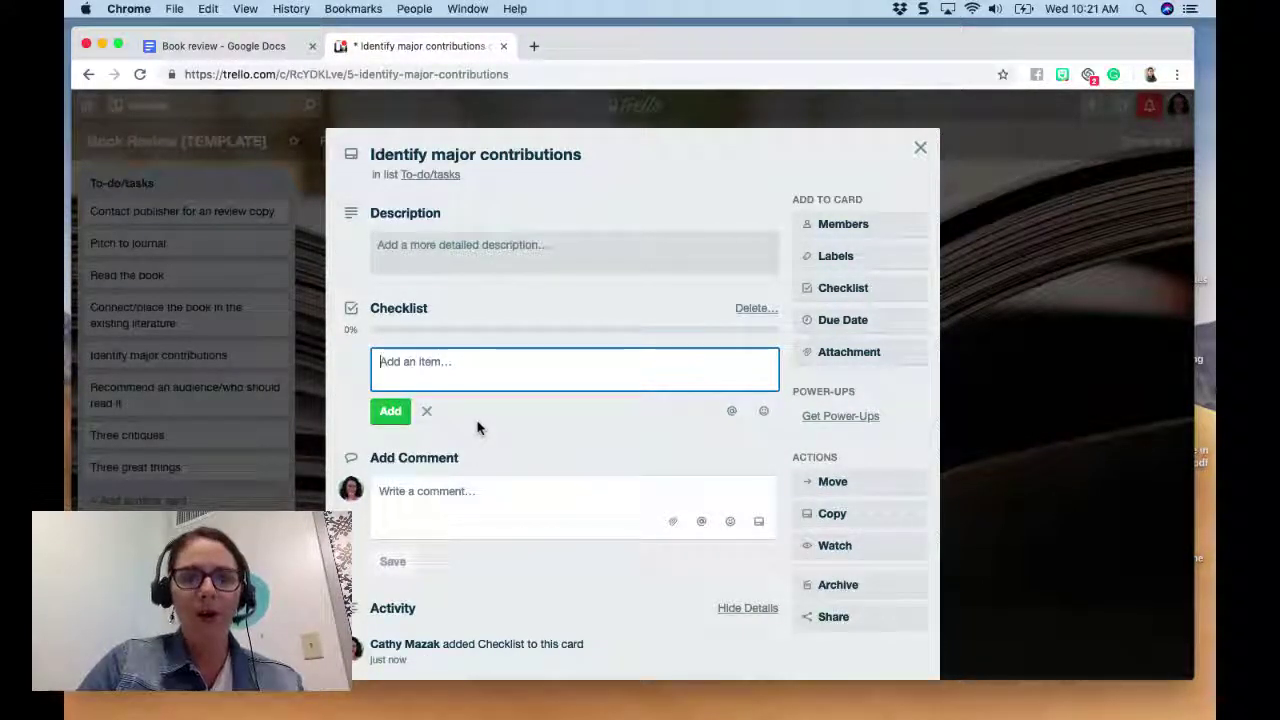
pyautogui.write('to theory')
pyautogui.press('Return')
# Add the items "to methodology" and "to practice" to the card's checklist
pyautogui.write('to')
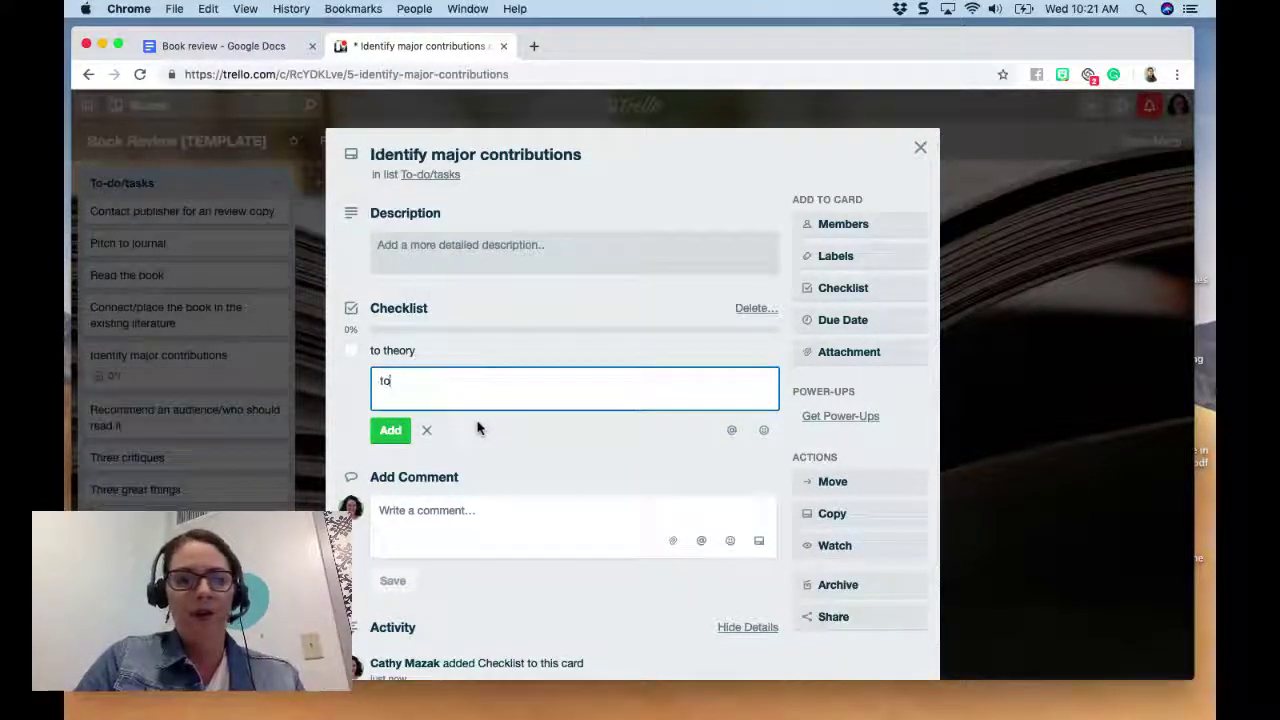
pyautogui.write(' meth')
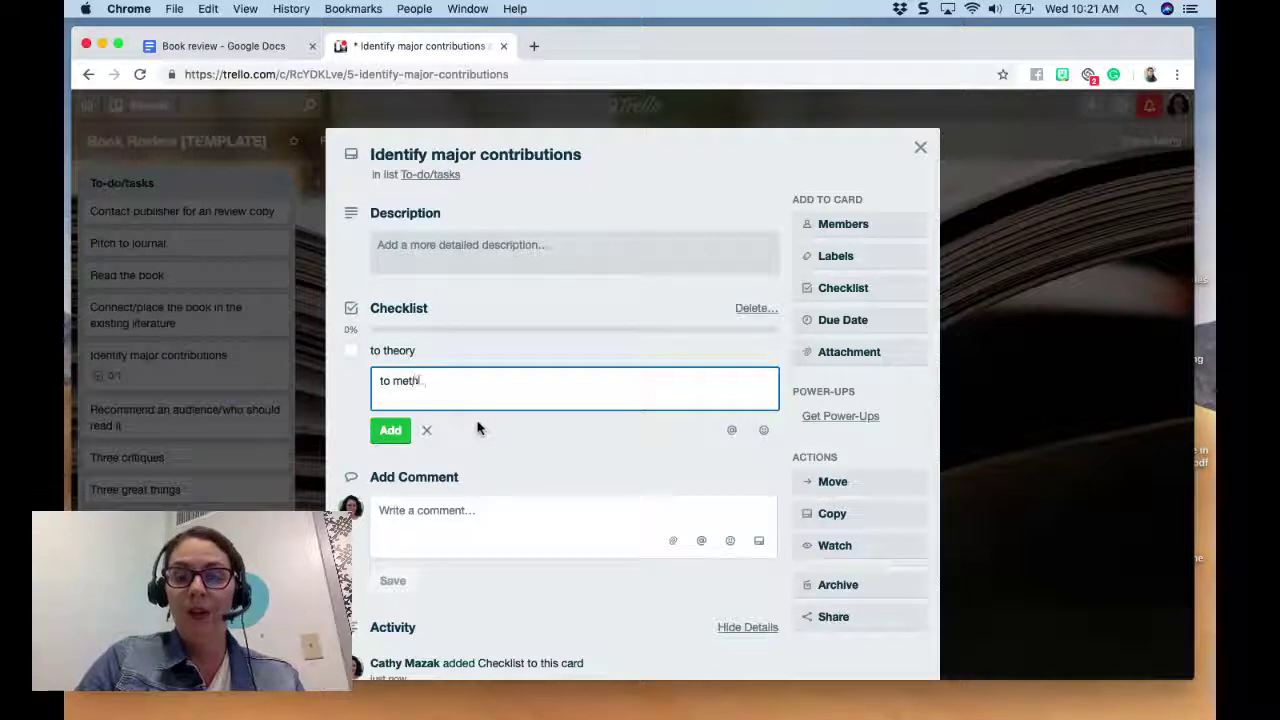
pyautogui.write('odolgy')
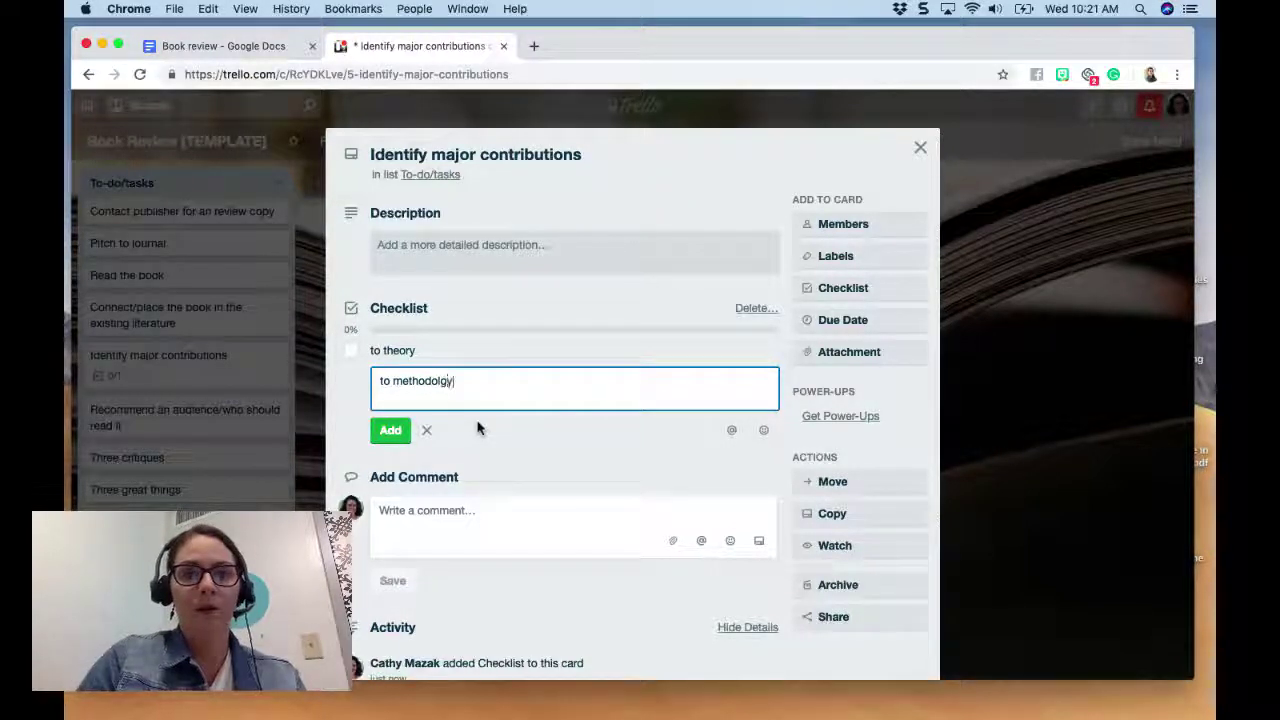
pyautogui.press('BackSpace')
pyautogui.press('BackSpace')
pyautogui.write('ogy')
pyautogui.press('Return')
pyautogui.write('to ')
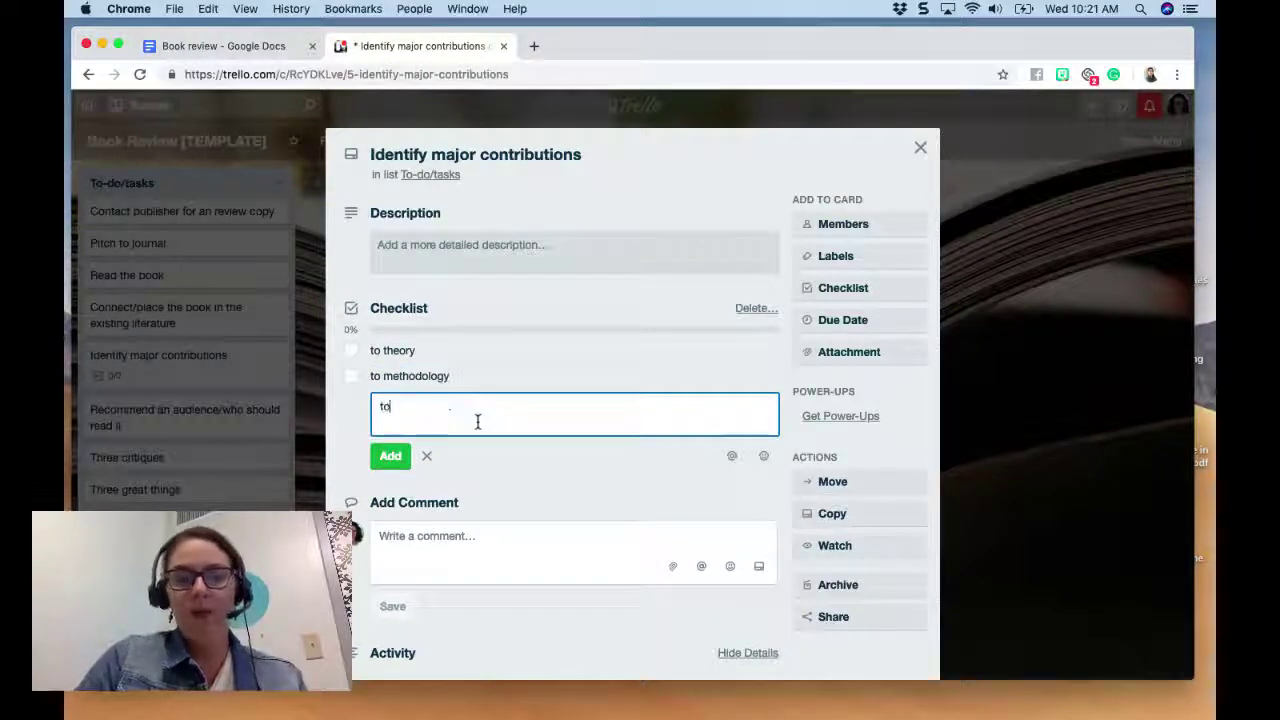
pyautogui.write('practice')
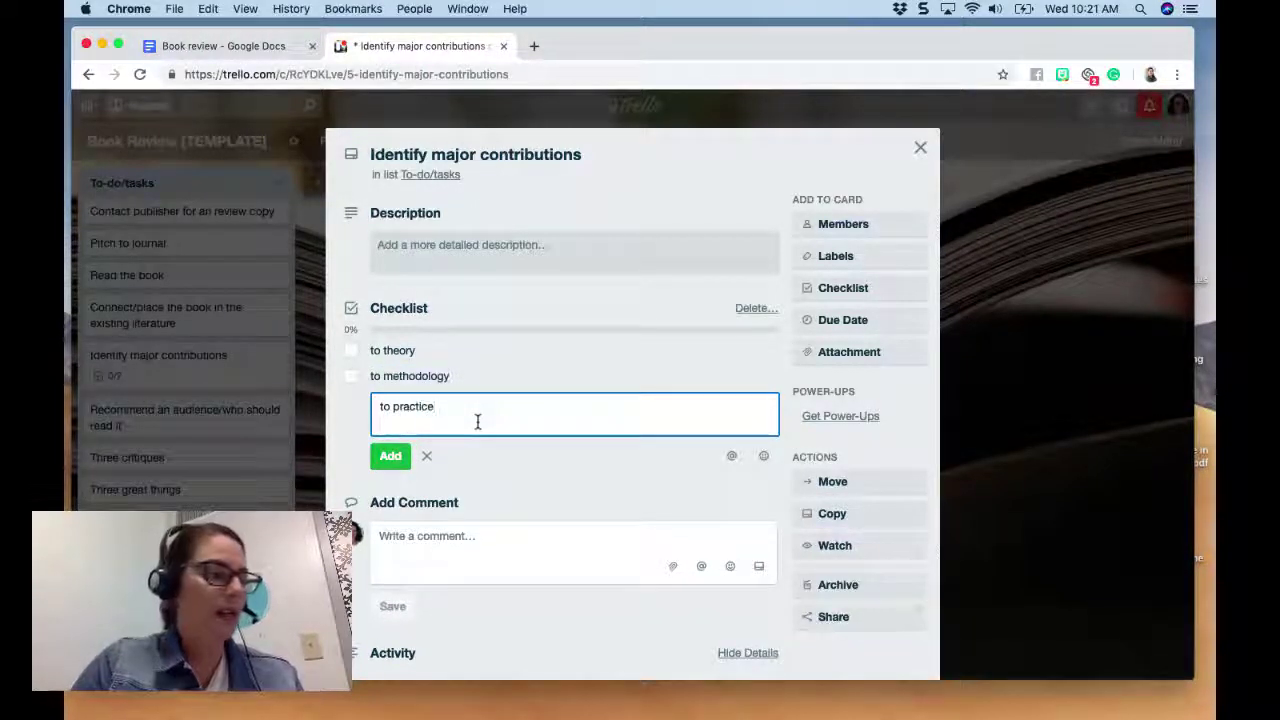
pyautogui.press('Return')
# Add the checklist item "how do results change the field" and close the "Identify major contributions" card
pyautogui.write('results')
pyautogui.press('BackSpace')
pyautogui.press('BackSpace')
pyautogui.press('BackSpace')
pyautogui.press('BackSpace')
pyautogui.write('ho')
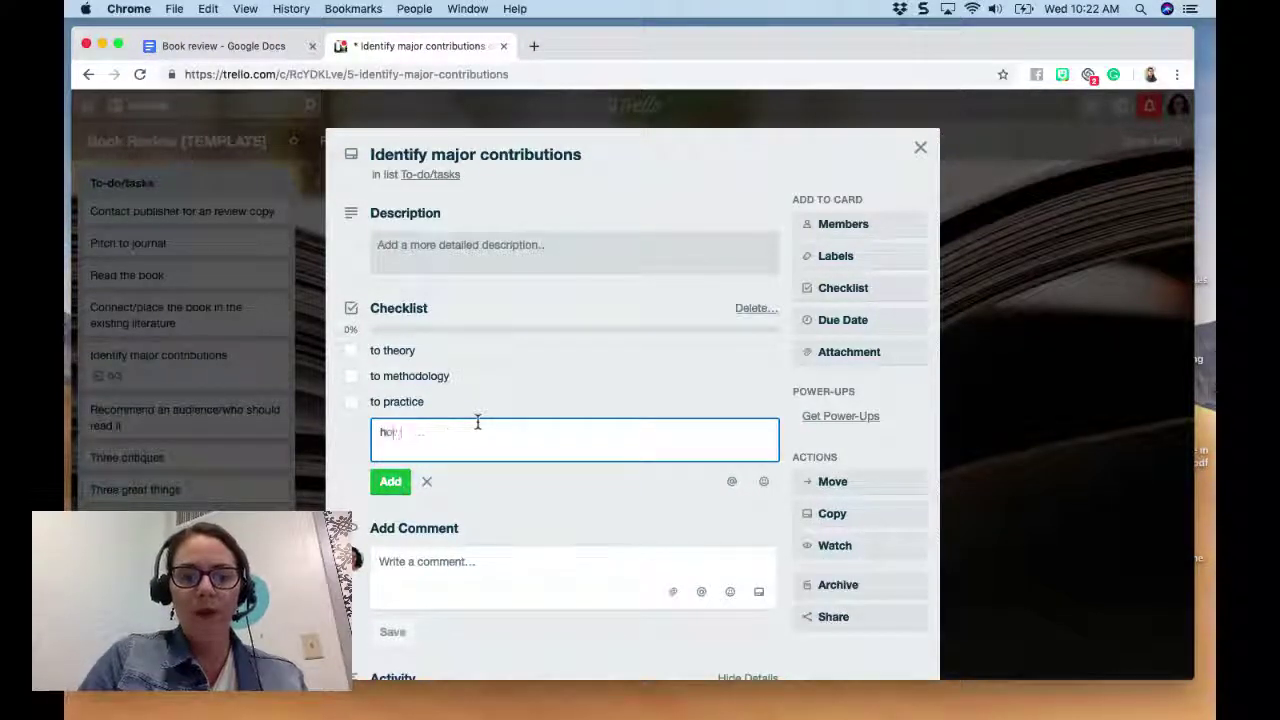
pyautogui.write('w do results')
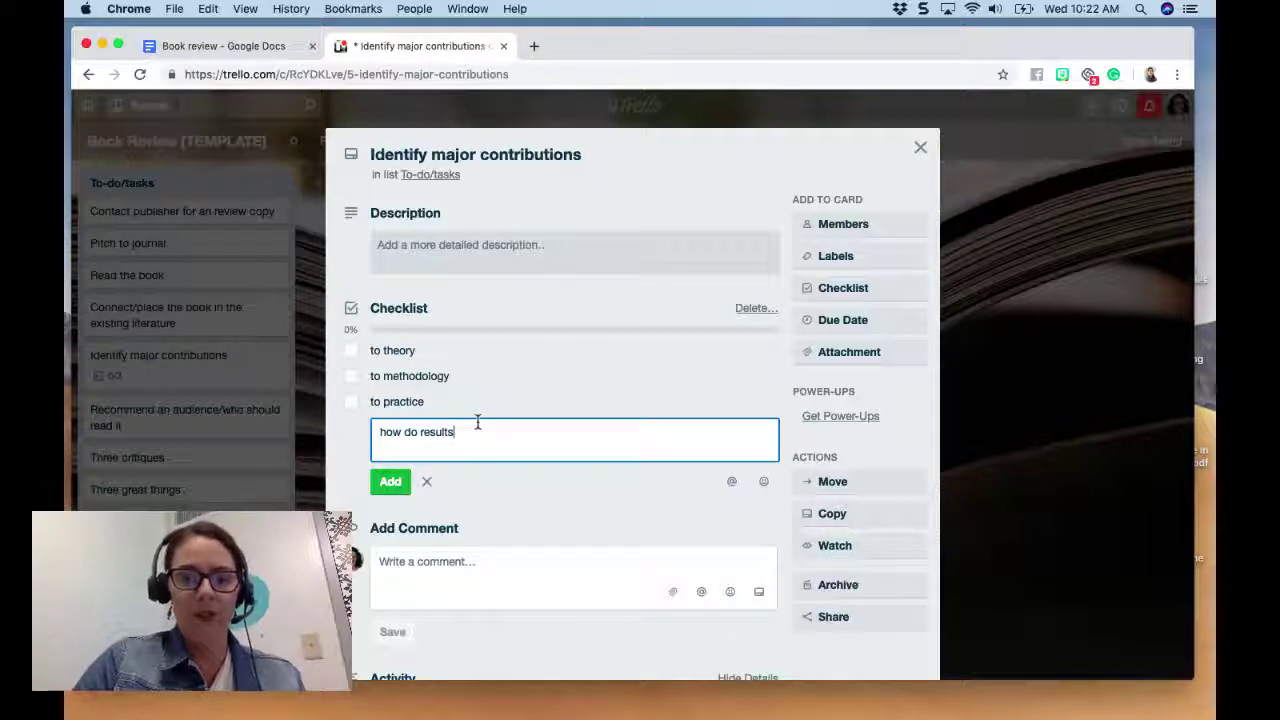
pyautogui.write(' change the field')
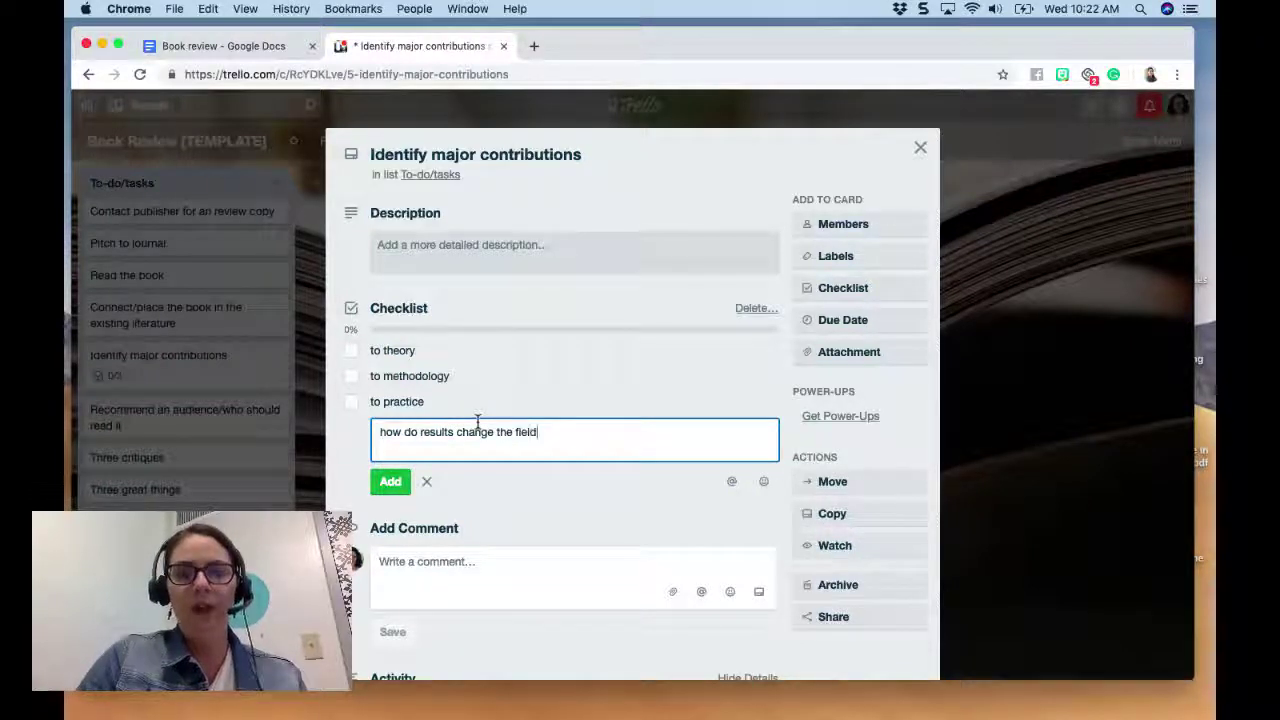
pyautogui.press('Return')
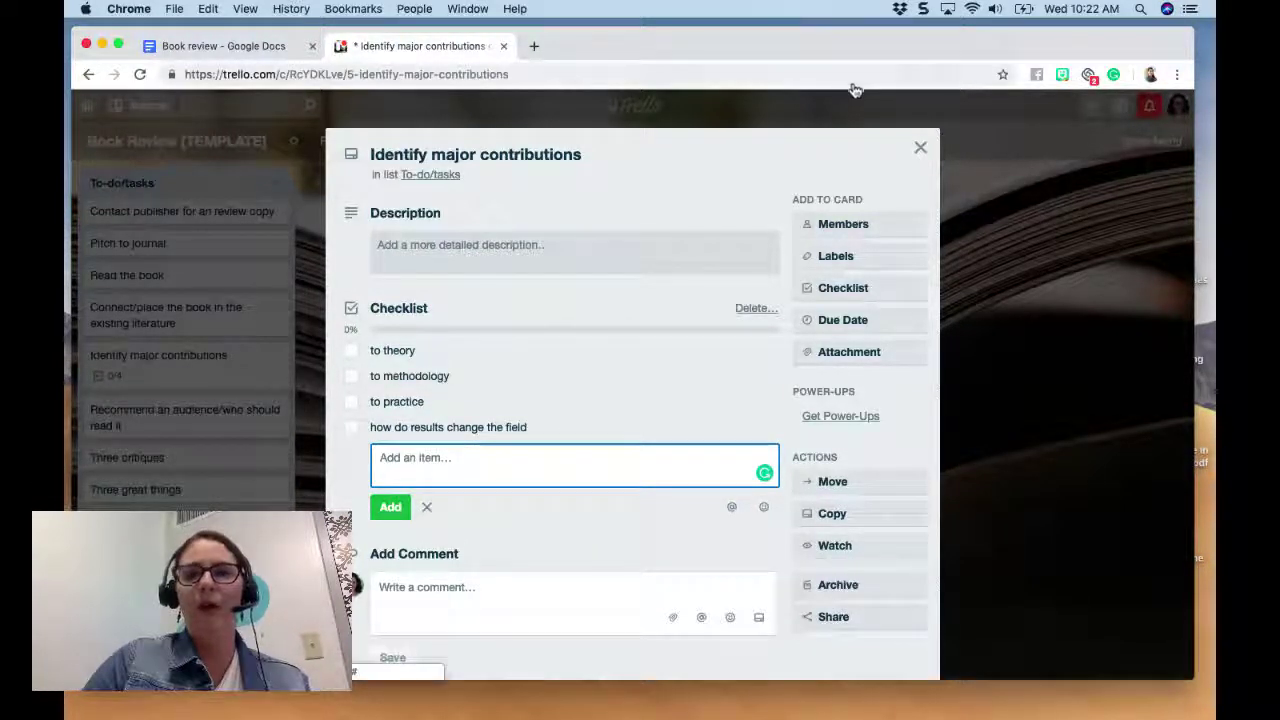
pyautogui.click(920, 147)
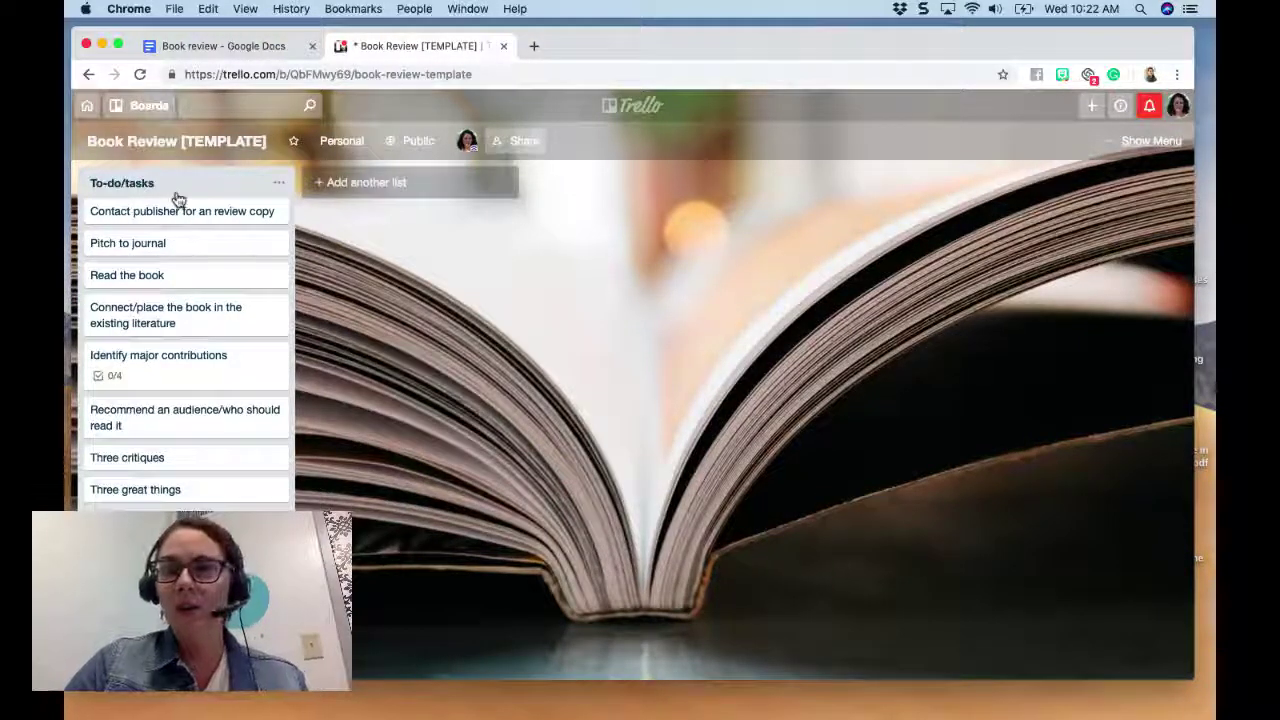
# Add a list titled "Doing" to the Book Review [TEMPLATE] board
pyautogui.click(371, 182)
pyautogui.write('Doing')
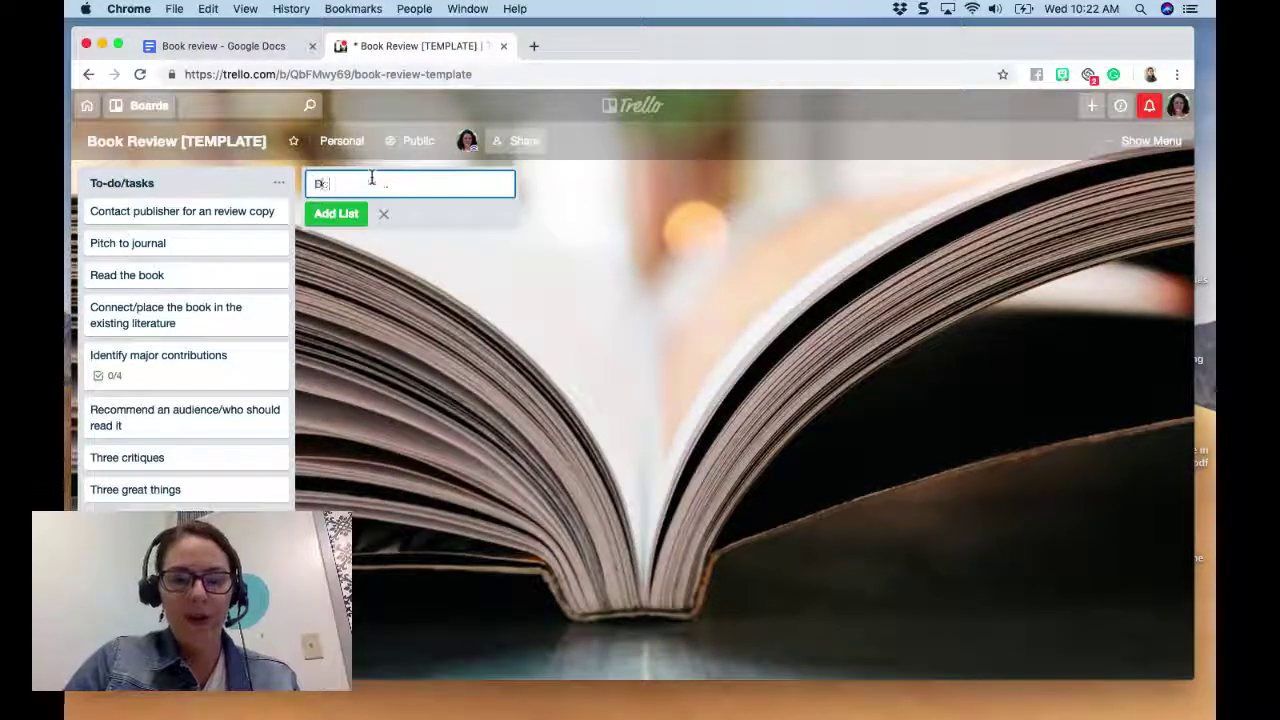
pyautogui.click(331, 213)
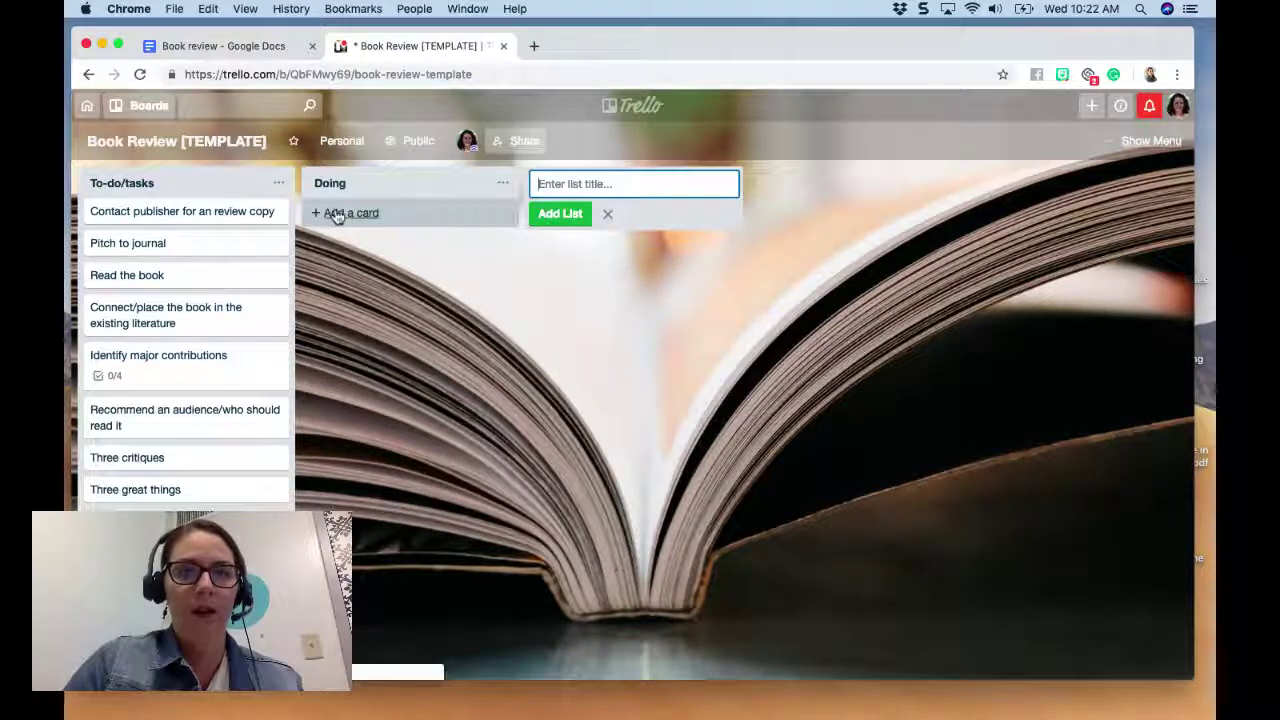
# Add a list titled "Done" after the Doing list and finish adding lists
pyautogui.write('DOne')
pyautogui.press('BackSpace')
pyautogui.press('BackSpace')
pyautogui.press('BackSpace')
pyautogui.write('one')
pyautogui.click(558, 213)
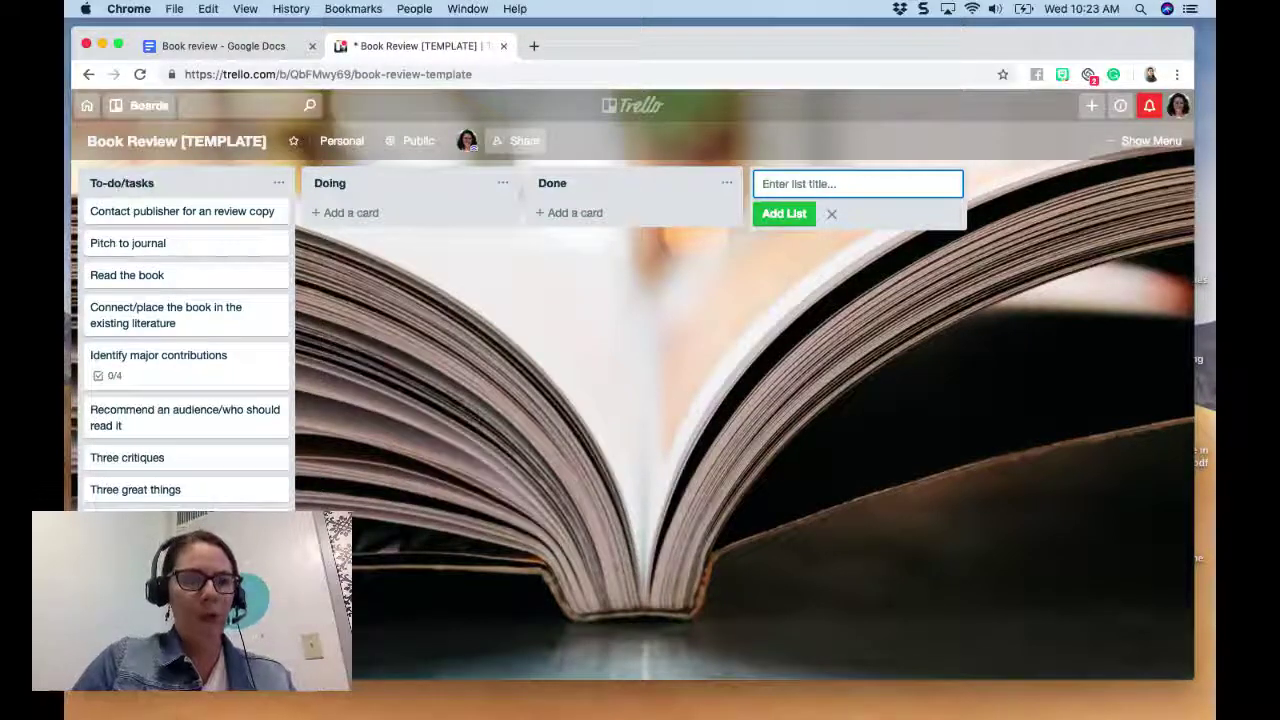
pyautogui.scroll(-1, 187, 355)
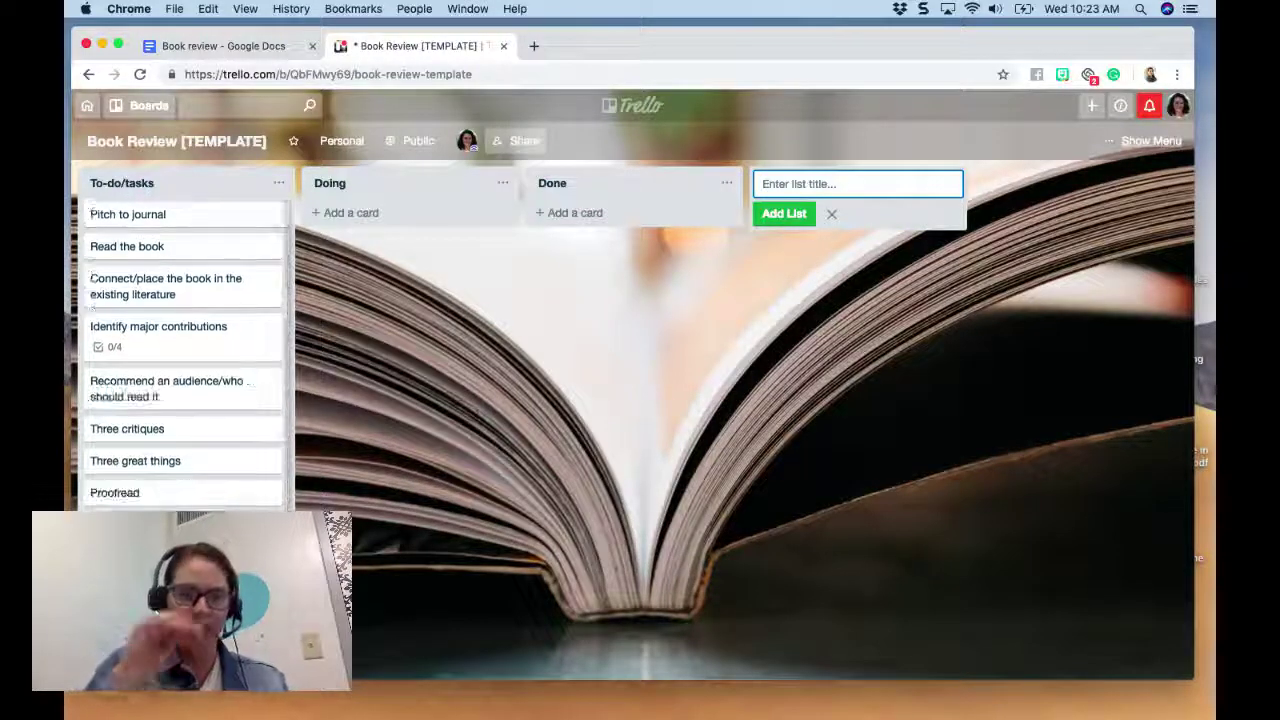
pyautogui.click(397, 614)
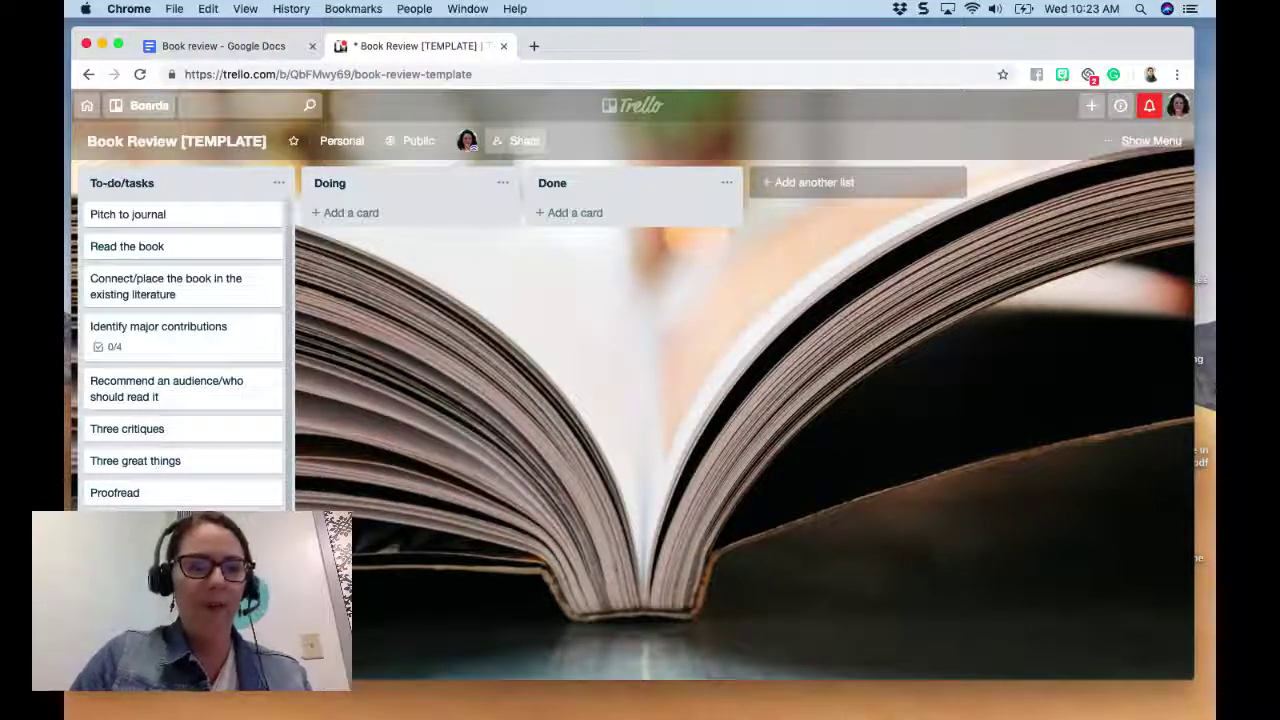
# Set the due date of the "Submit to journal" card to 2/28/2019 at 12:00 PM
pyautogui.scroll(-1, 210, 360)
pyautogui.scroll(3, 210, 360)
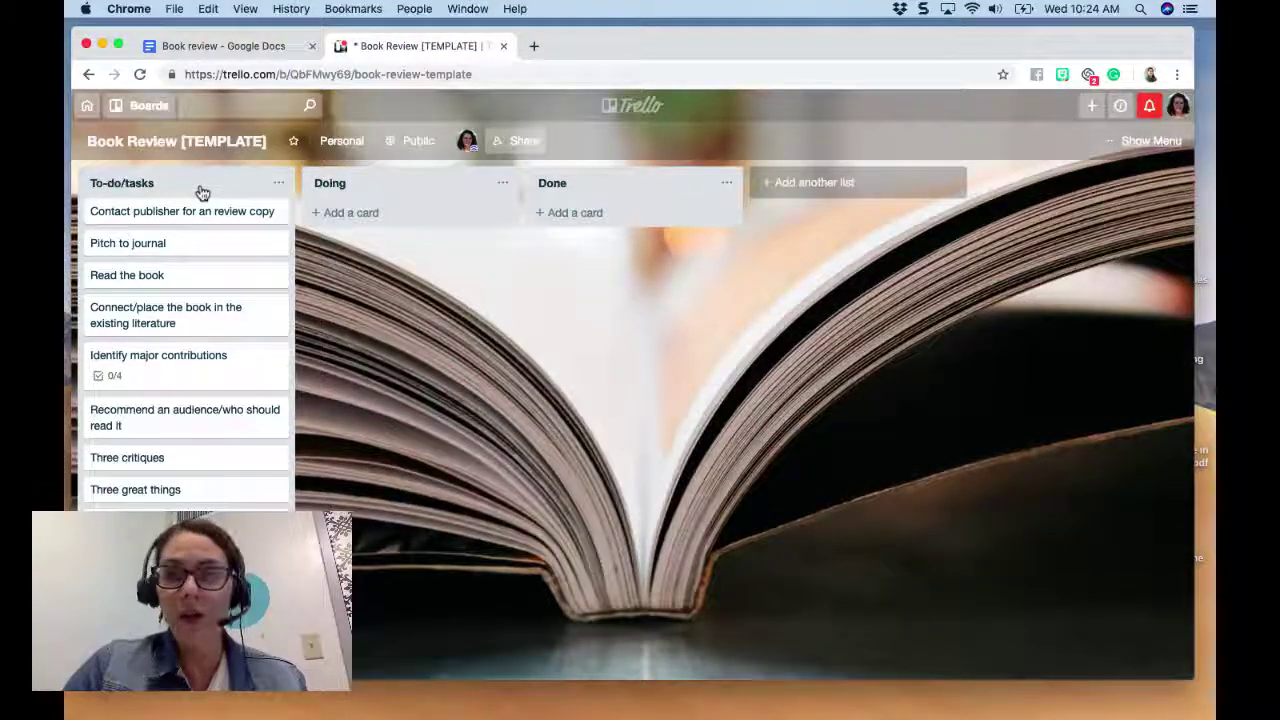
pyautogui.click(180, 585)
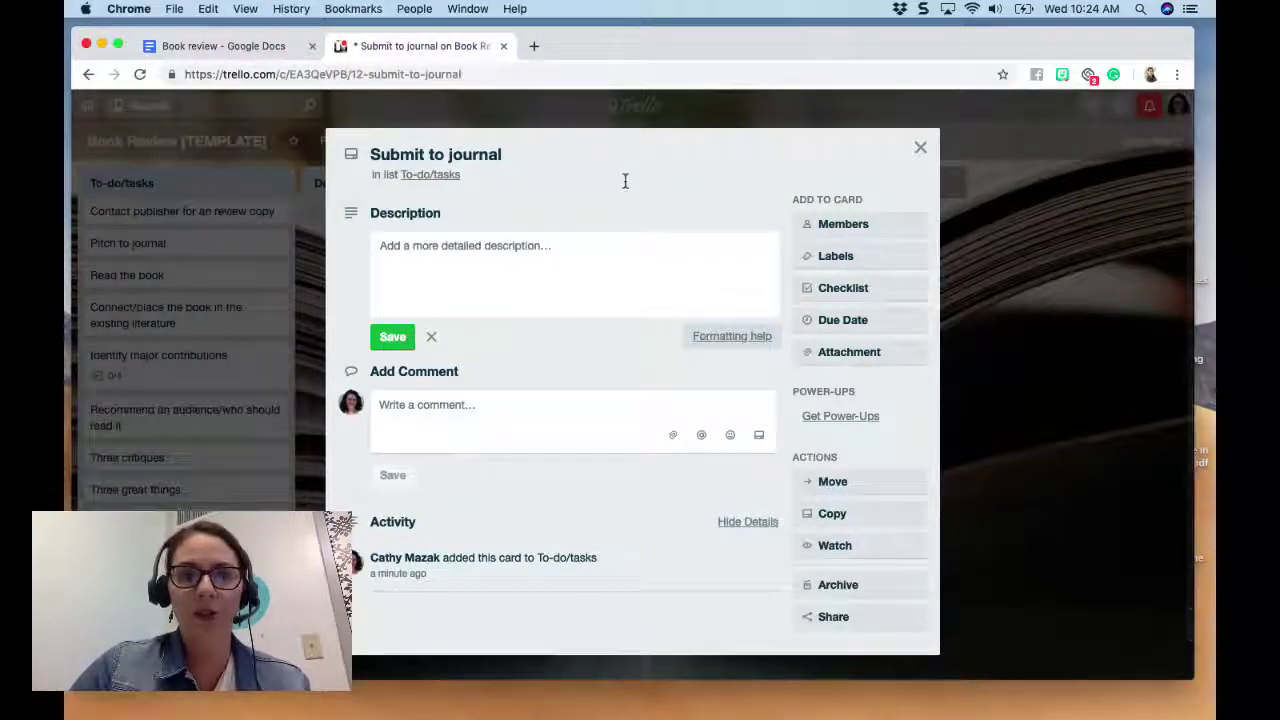
pyautogui.click(846, 320)
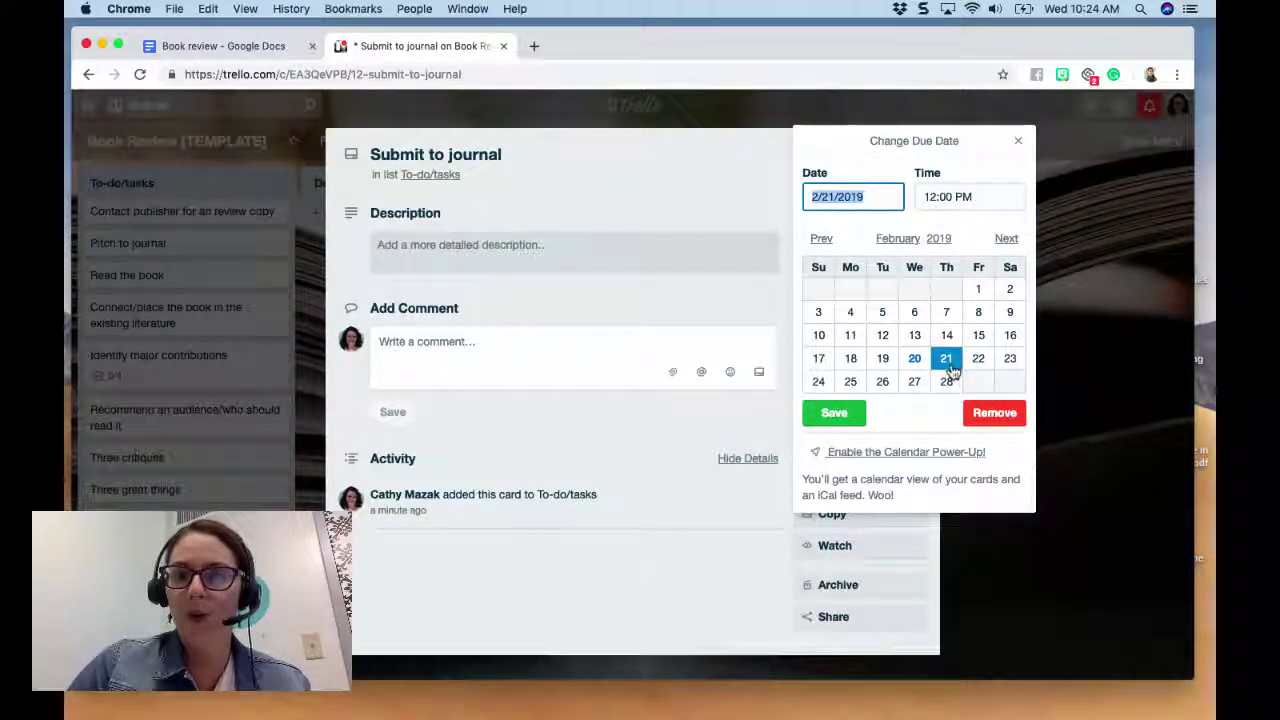
pyautogui.click(947, 383)
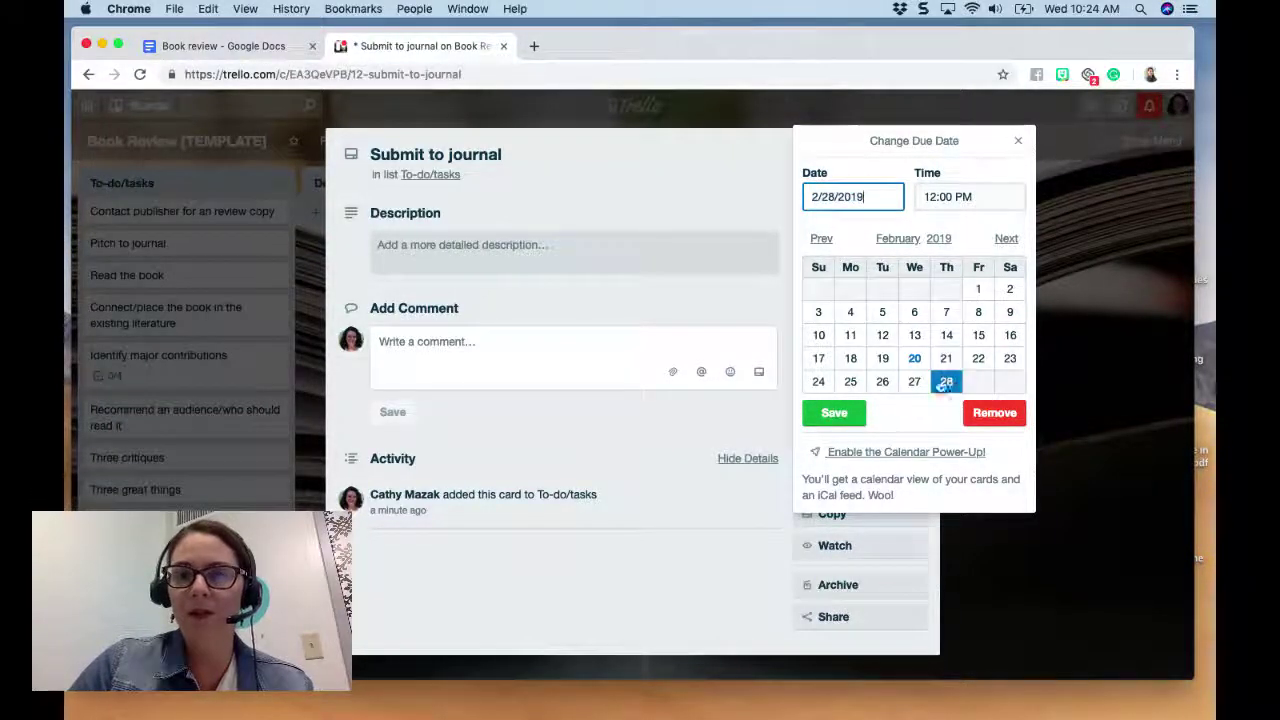
pyautogui.click(832, 413)
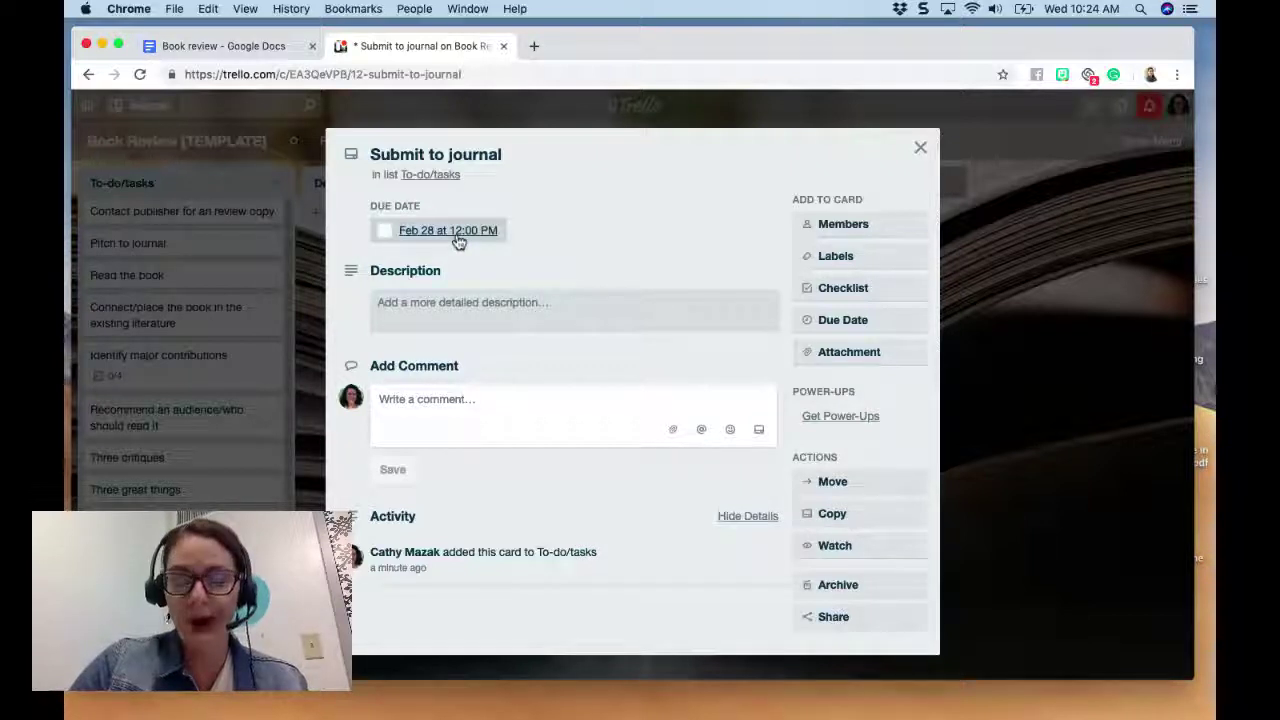
# Mark the "Submit to journal" card's due date complete, set it back to incomplete, and close the card
pyautogui.click(384, 233)
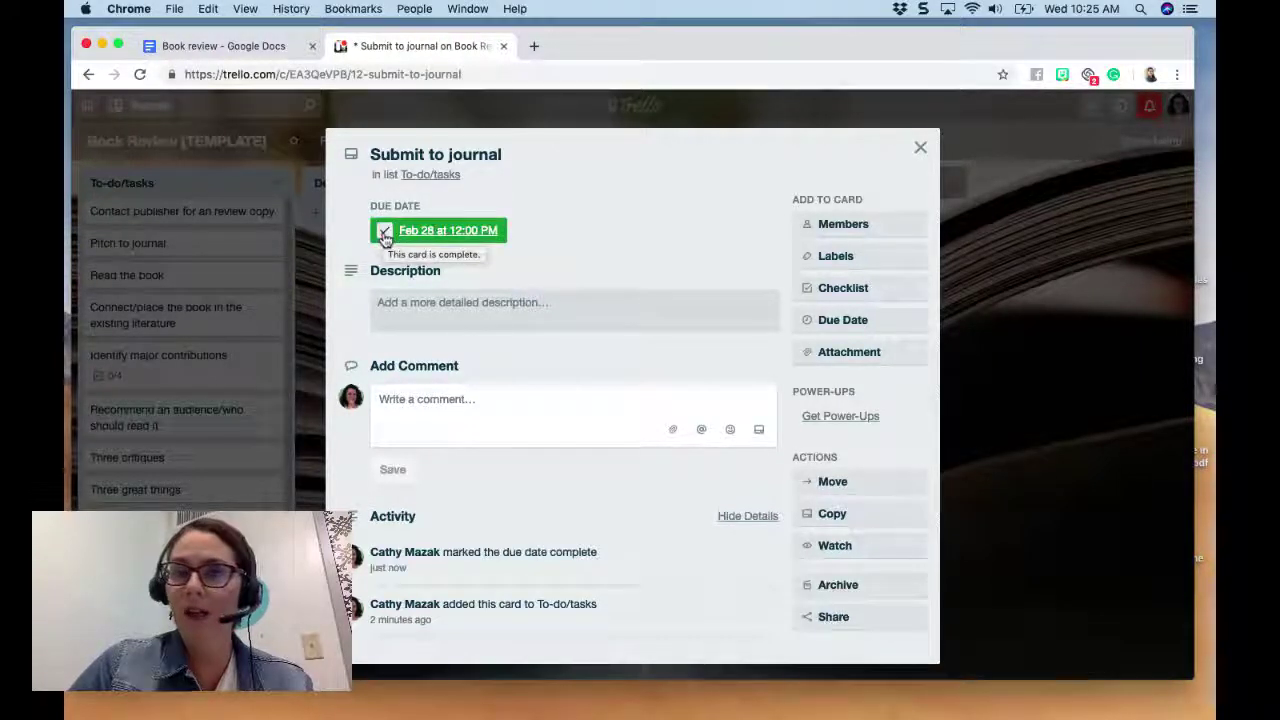
pyautogui.click(384, 233)
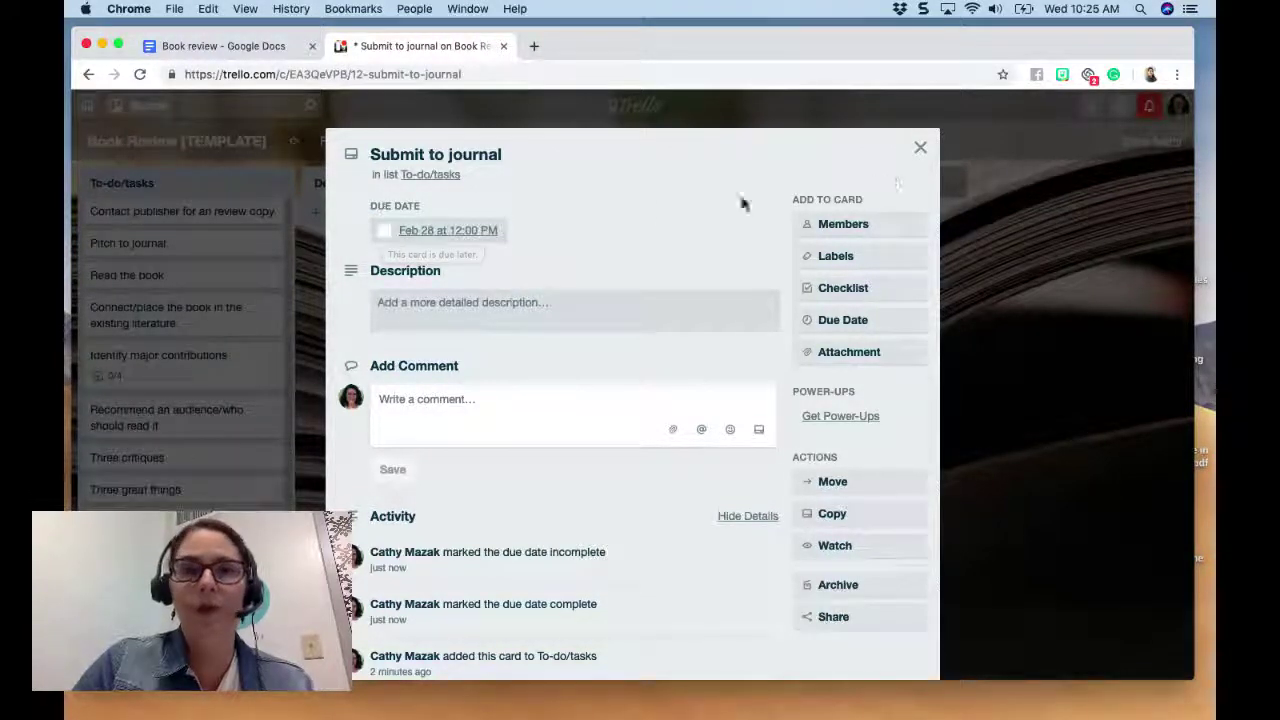
pyautogui.click(385, 232)
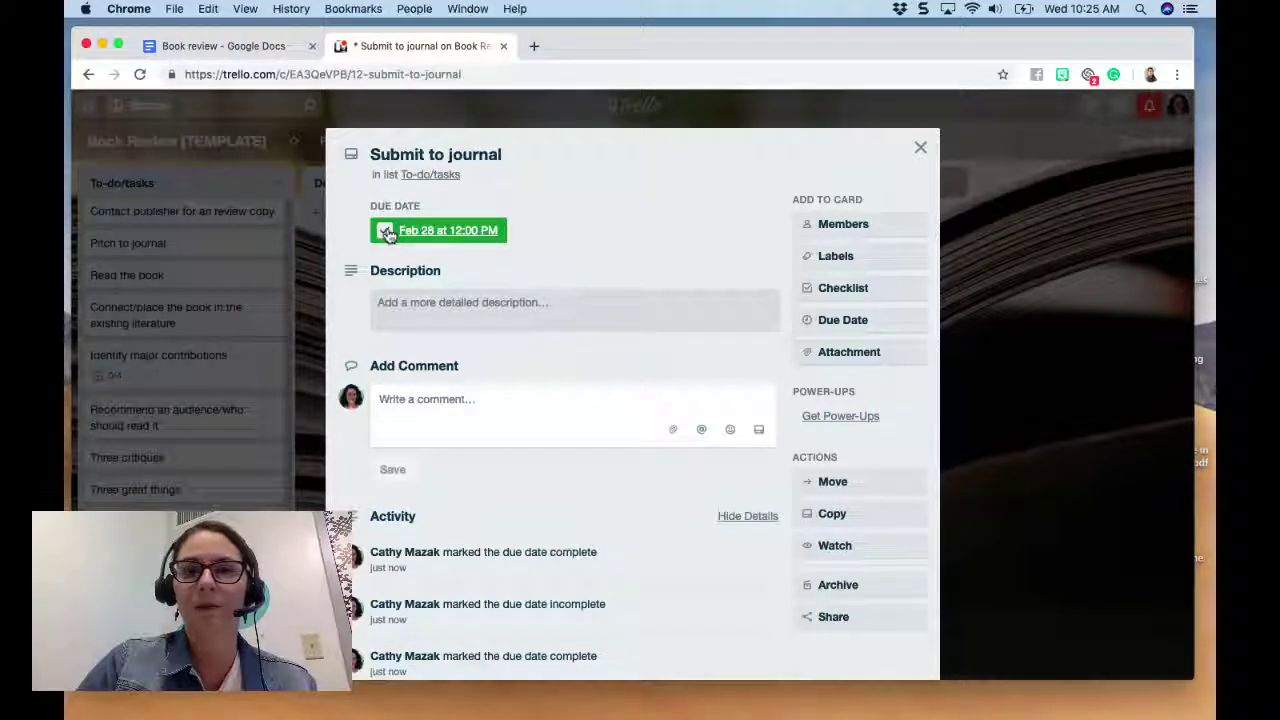
pyautogui.click(385, 232)
pyautogui.click(920, 147)
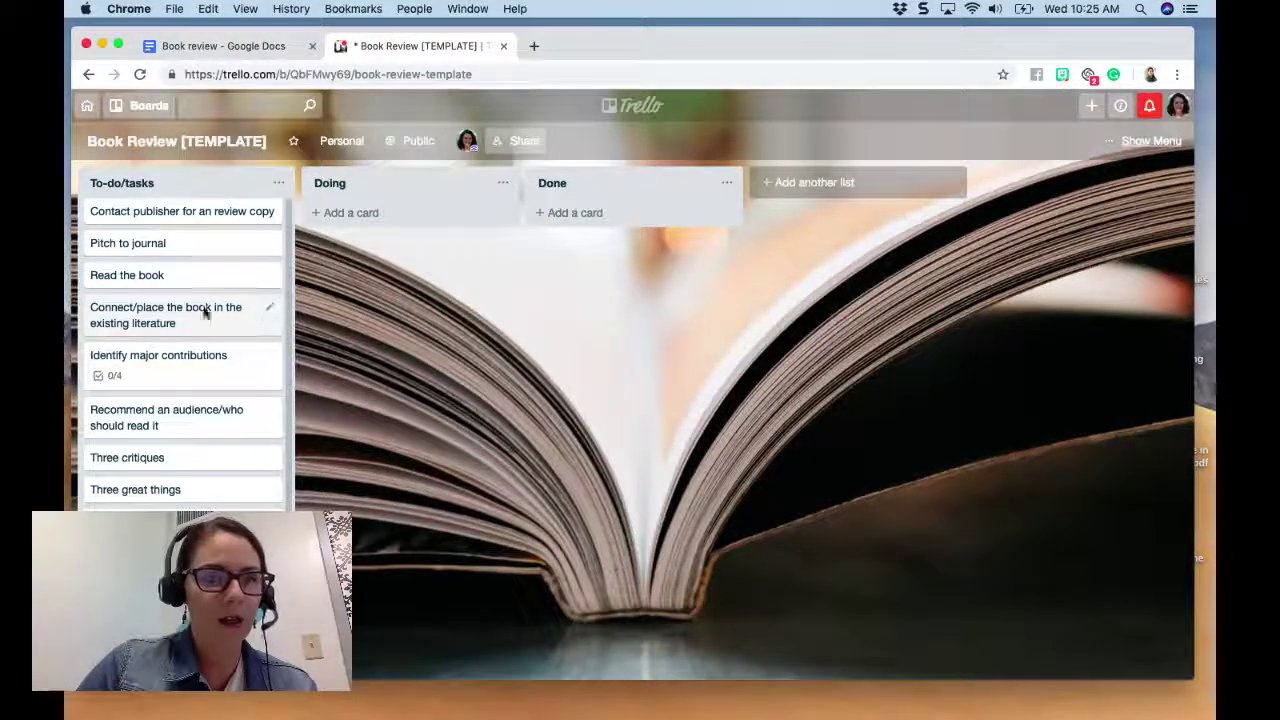
# View the description area and checklist of the "Identify major contributions" card and close the card
pyautogui.click(181, 371)
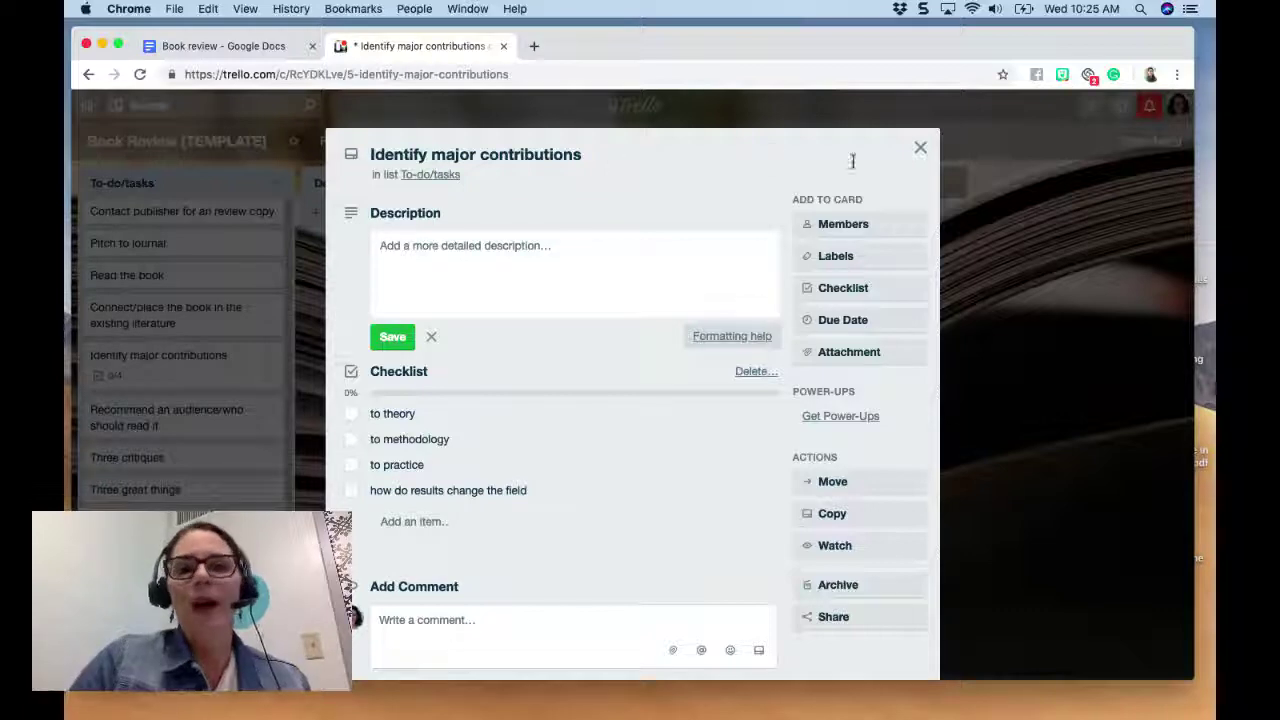
pyautogui.click(920, 148)
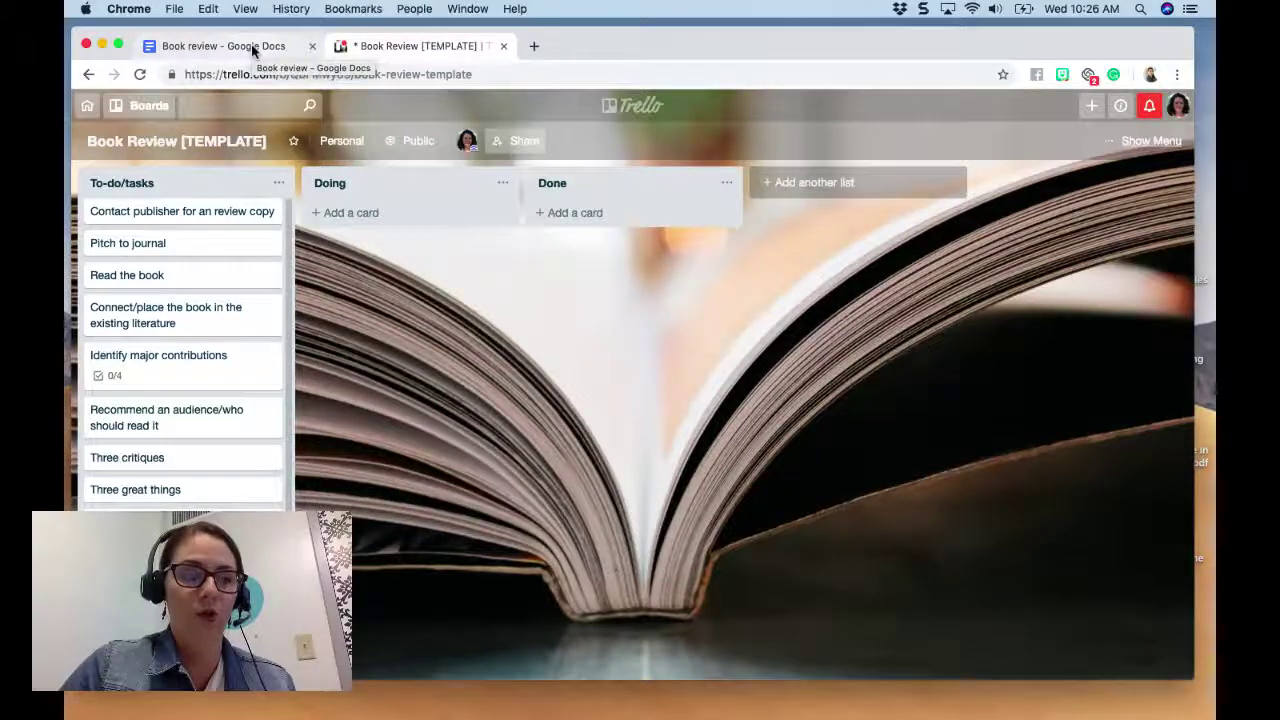
# Switch to the "Book review" Google Doc, turn on link sharing so anyone with the link can edit, and copy the link
pyautogui.click(251, 44)
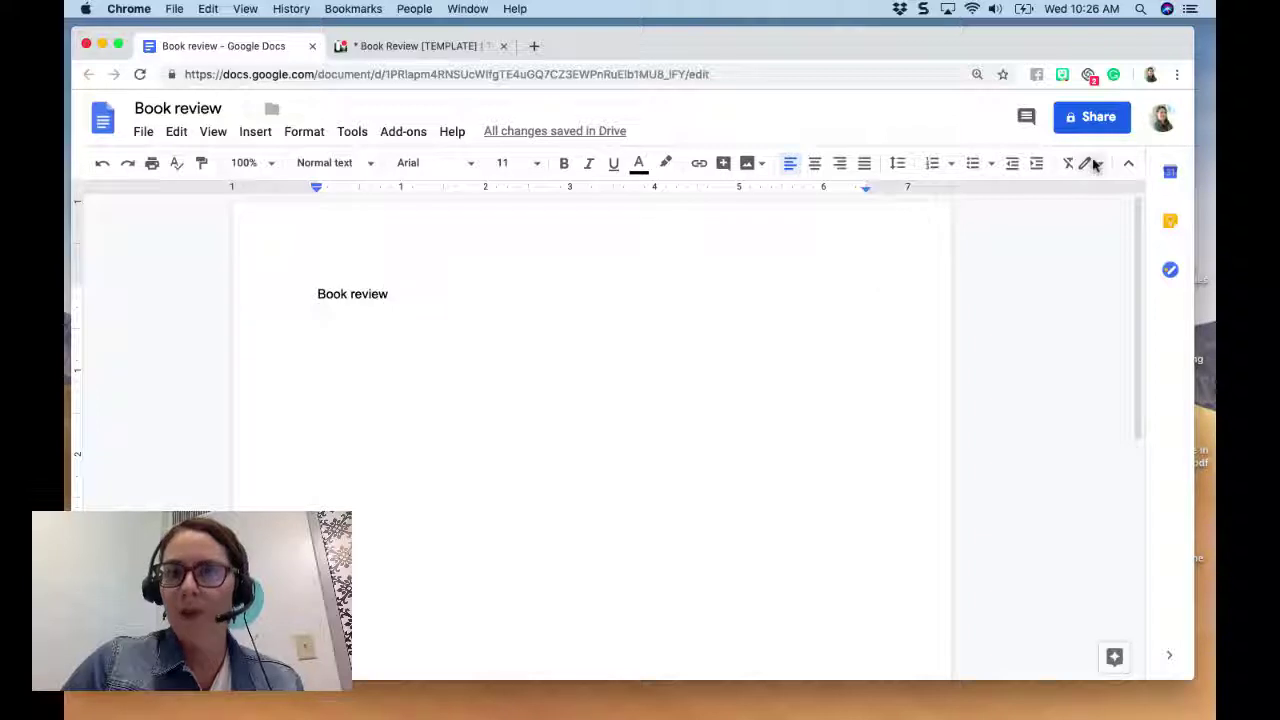
pyautogui.click(1108, 120)
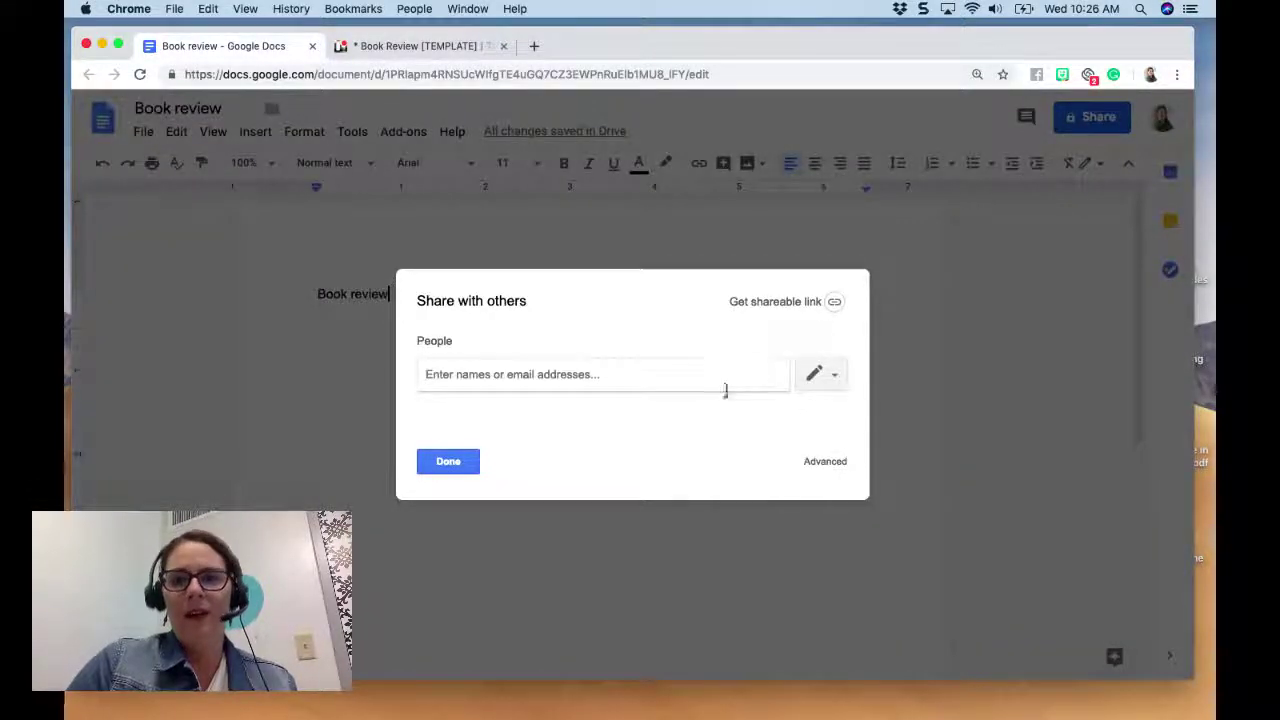
pyautogui.click(831, 383)
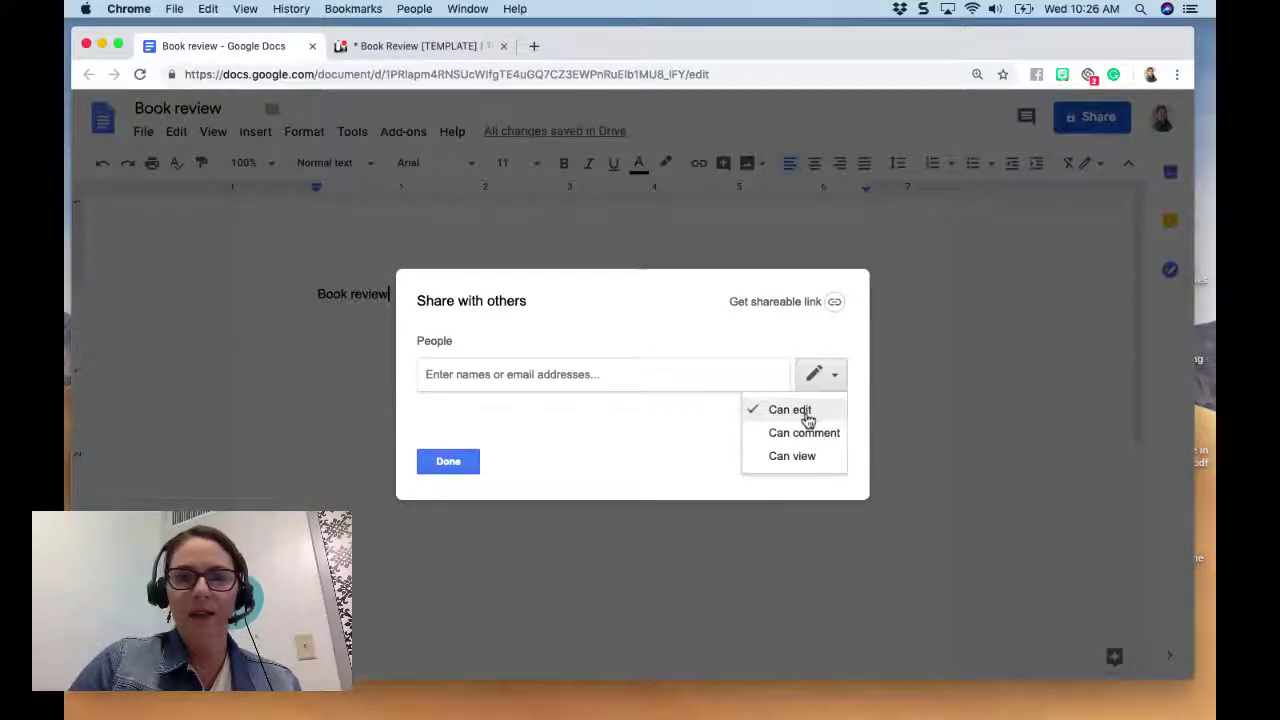
pyautogui.click(806, 412)
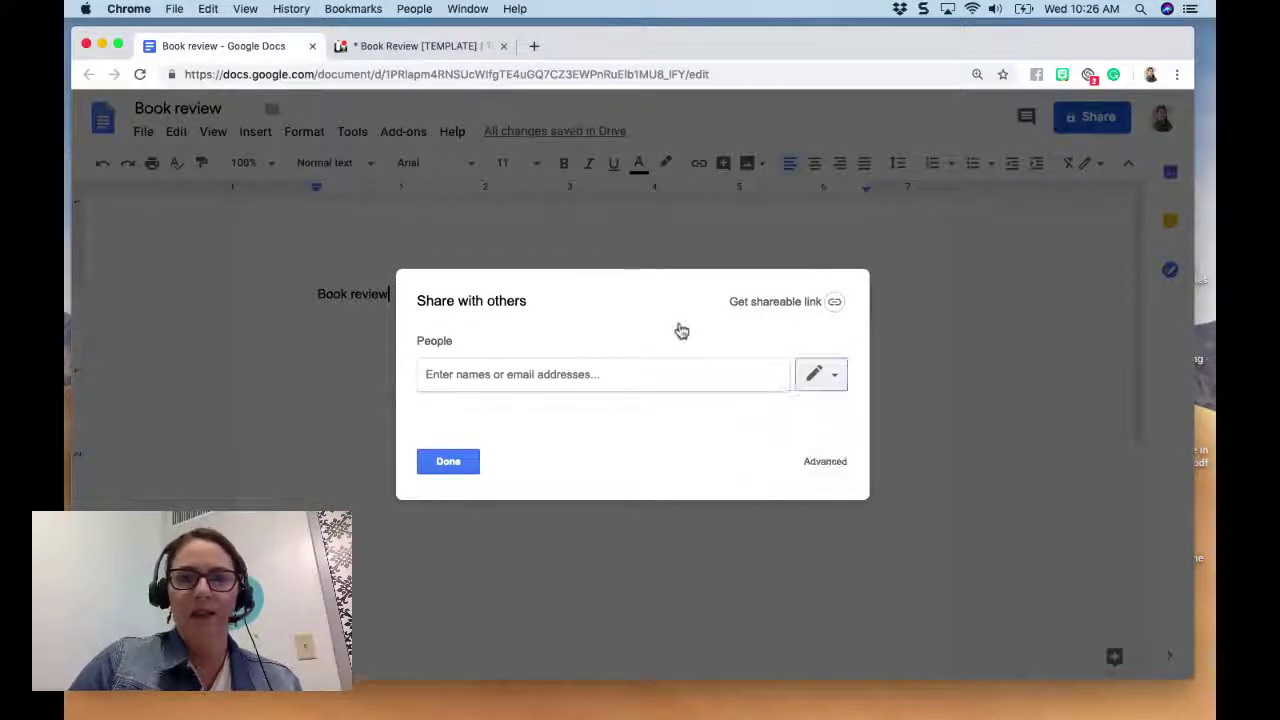
pyautogui.click(746, 306)
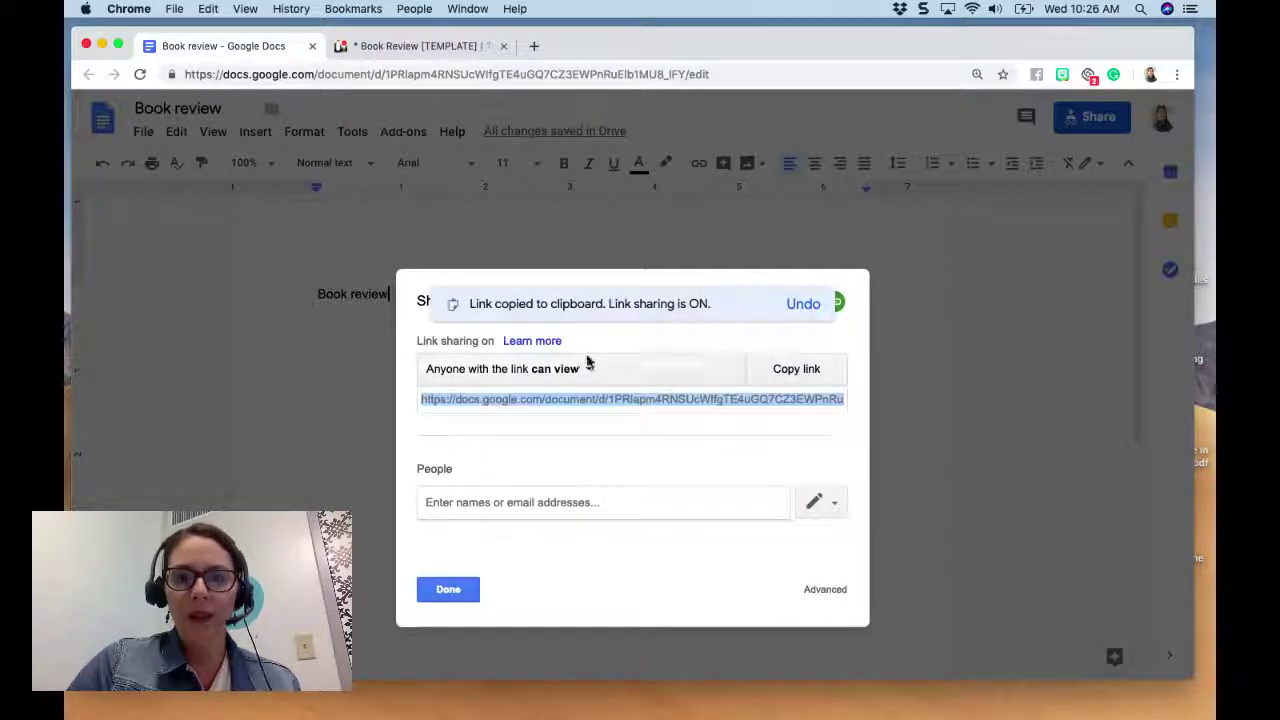
pyautogui.click(581, 372)
pyautogui.click(572, 442)
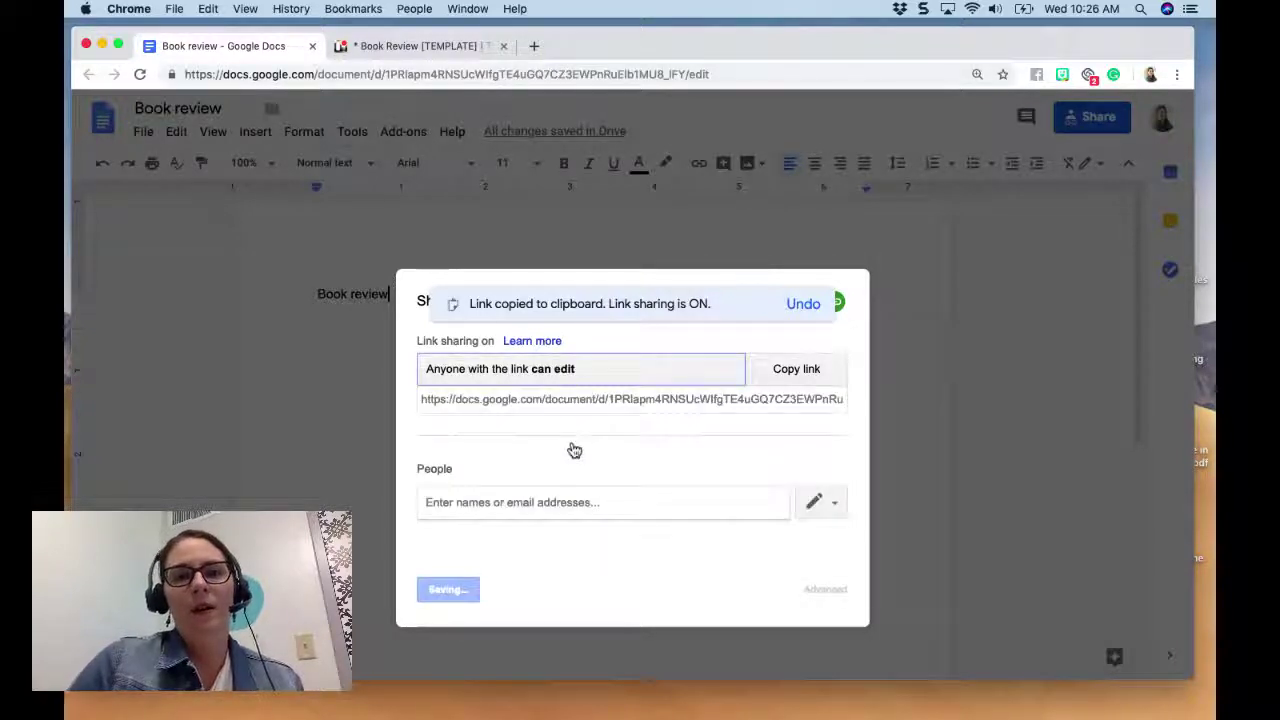
pyautogui.click(787, 372)
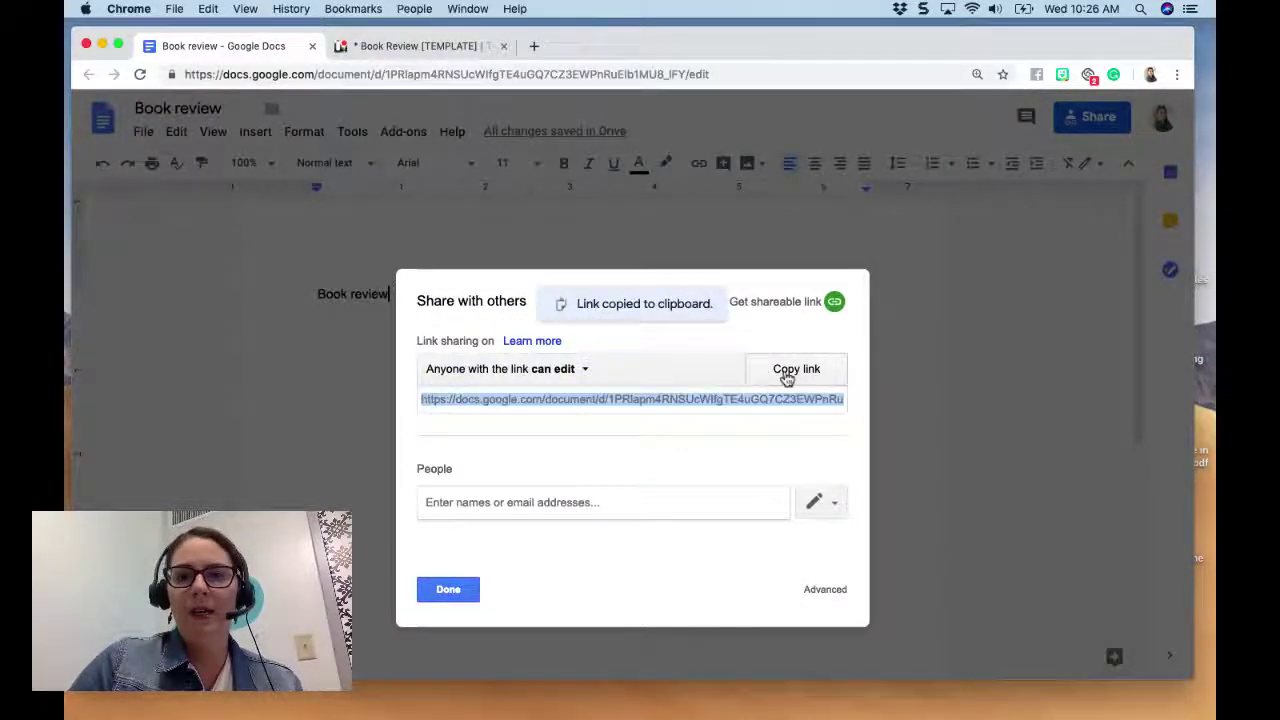
# Switch to Trello, save the copied document link as the "Identify major contributions" card's description, and close the card
pyautogui.click(405, 46)
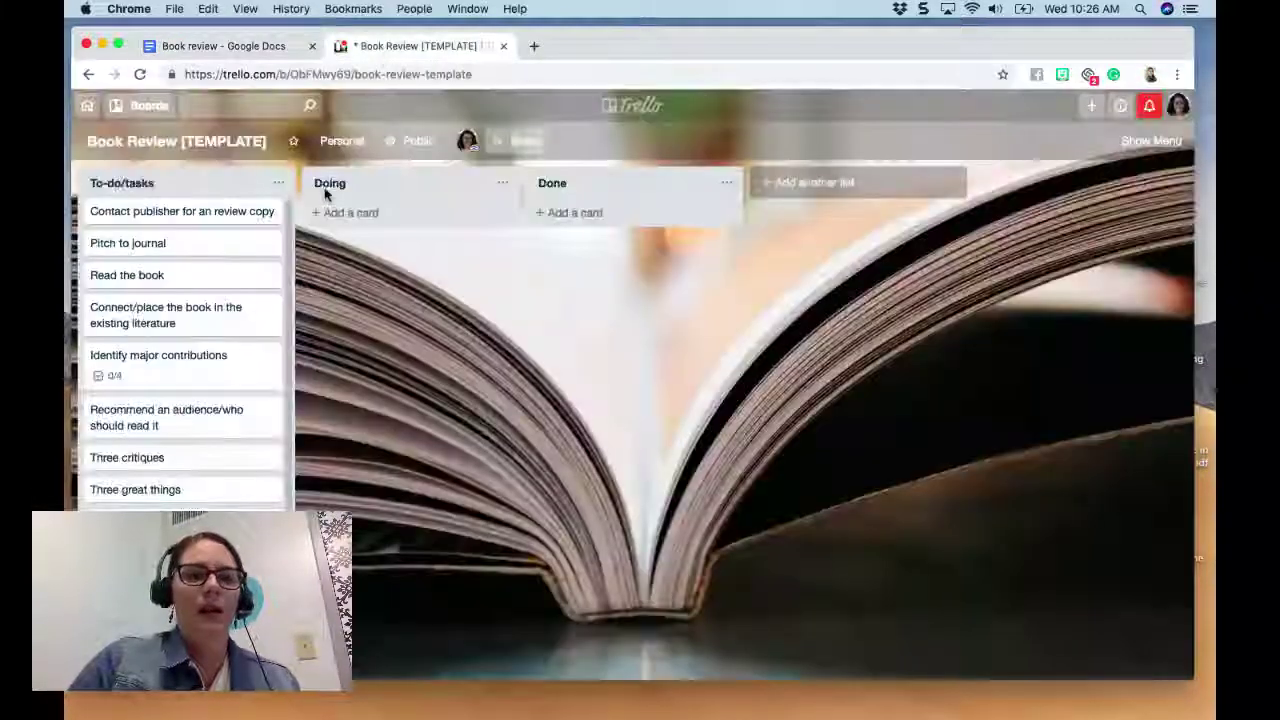
pyautogui.click(191, 370)
pyautogui.click(423, 251)
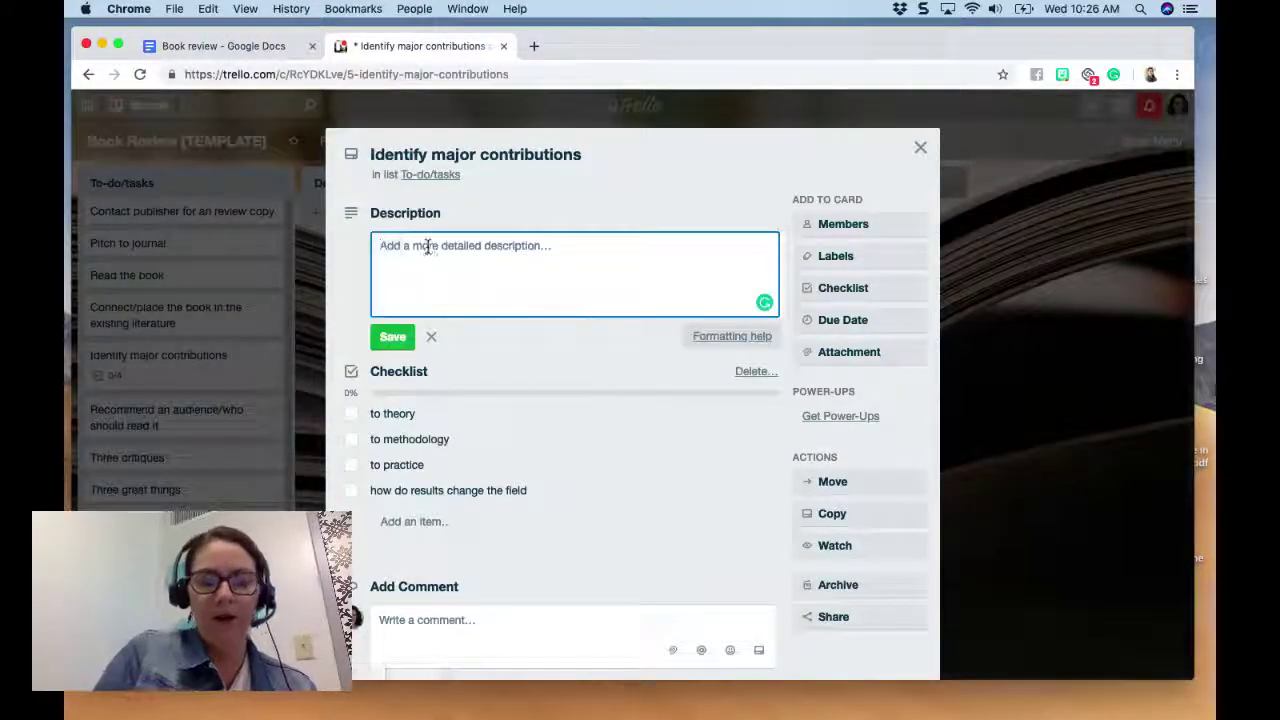
pyautogui.press('super+v')
pyautogui.click(392, 337)
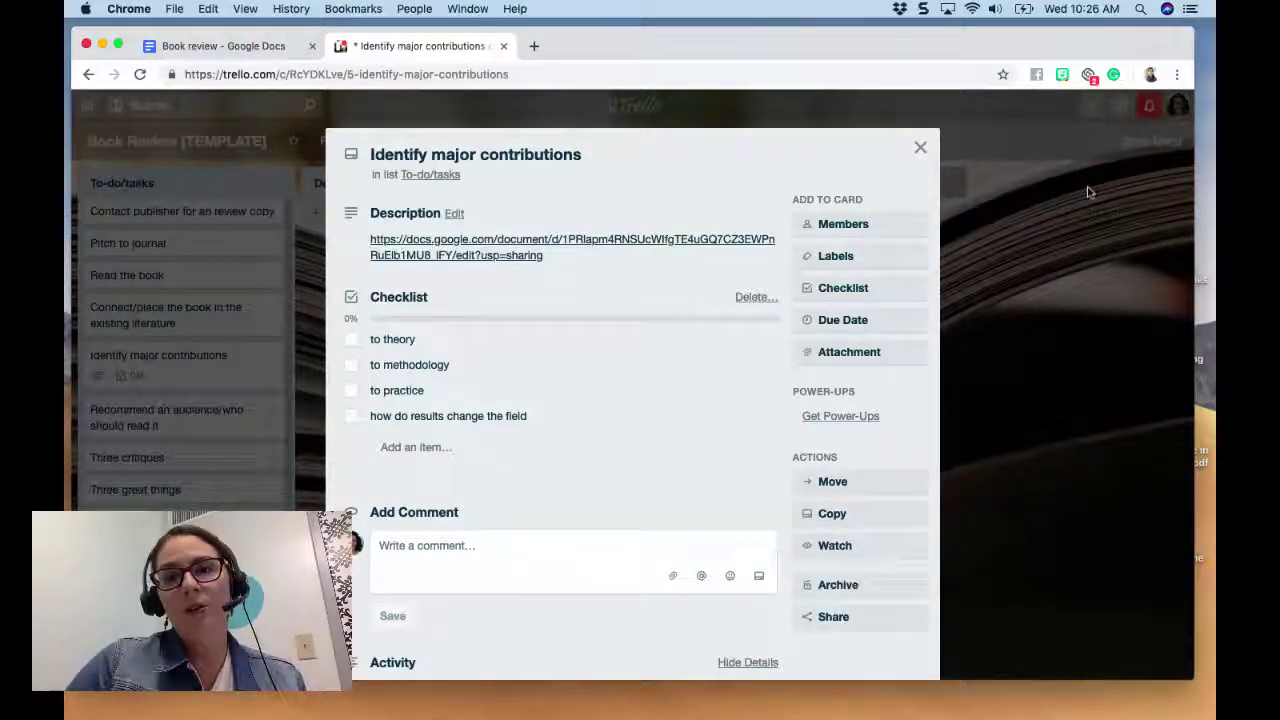
pyautogui.click(920, 147)
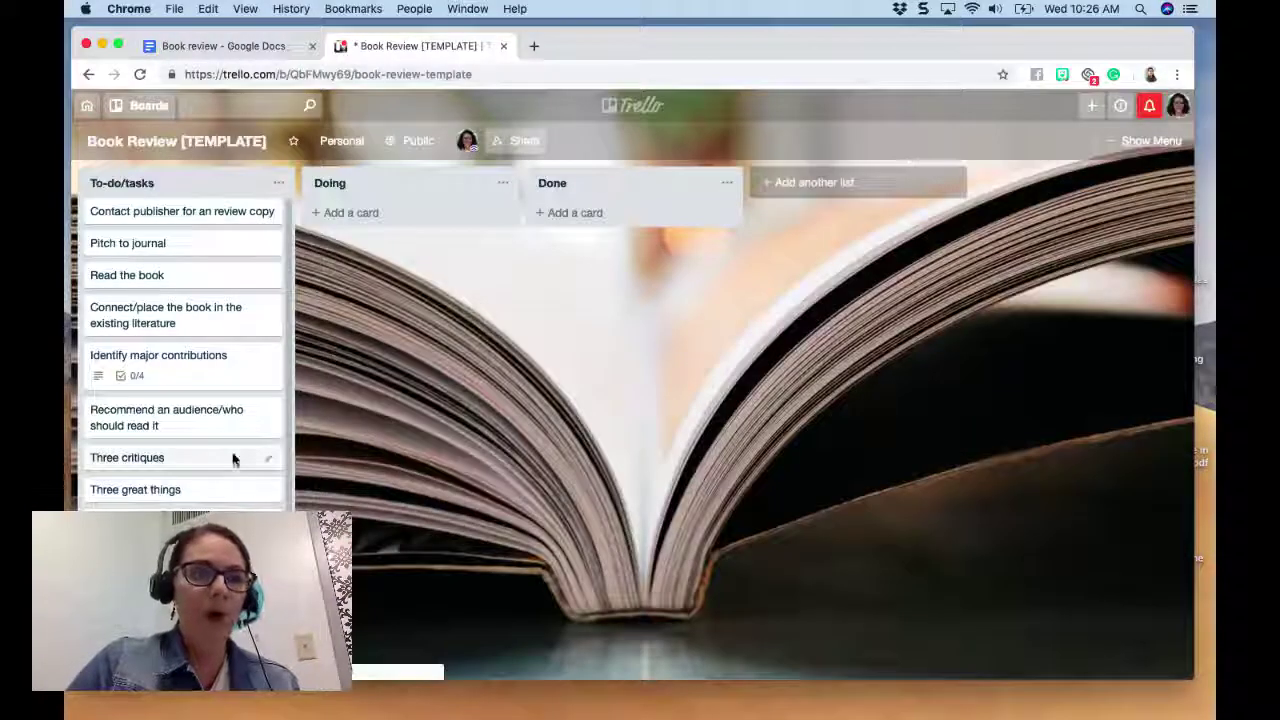
# Examine the attachment sources and the Google Drive file picker for the "Identify major contributions" card without attaching anything
pyautogui.click(195, 380)
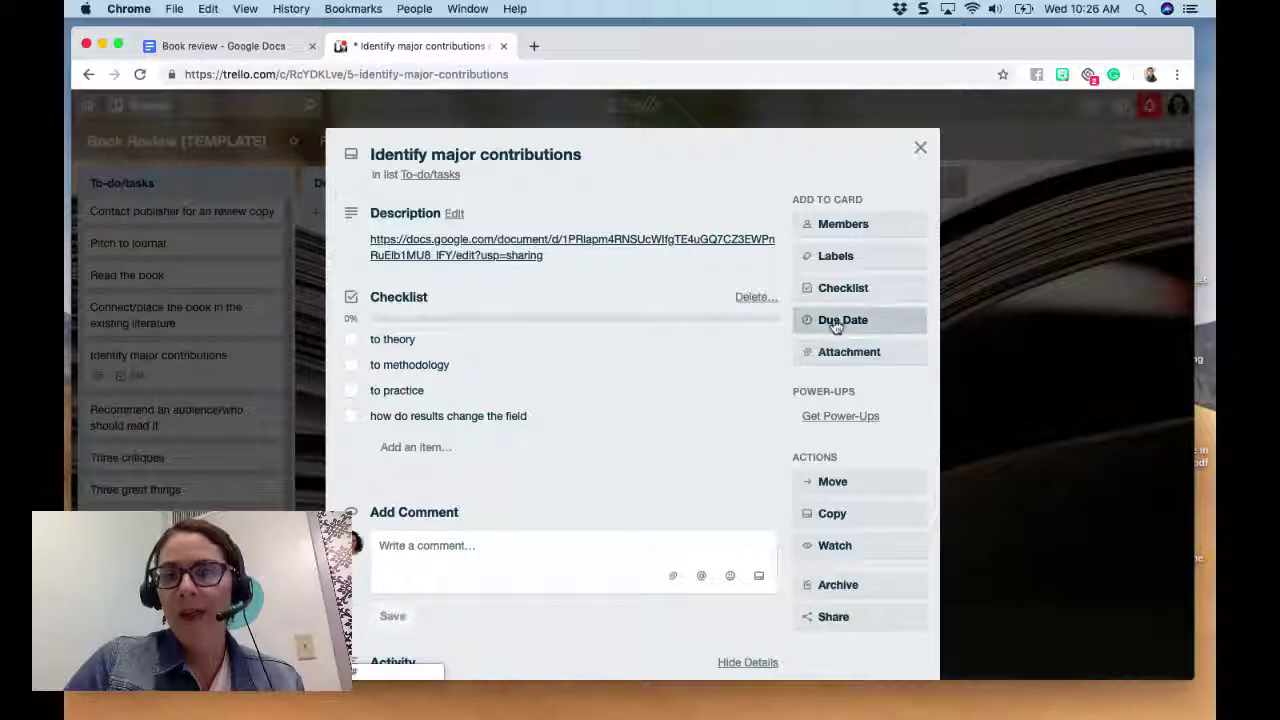
pyautogui.click(838, 364)
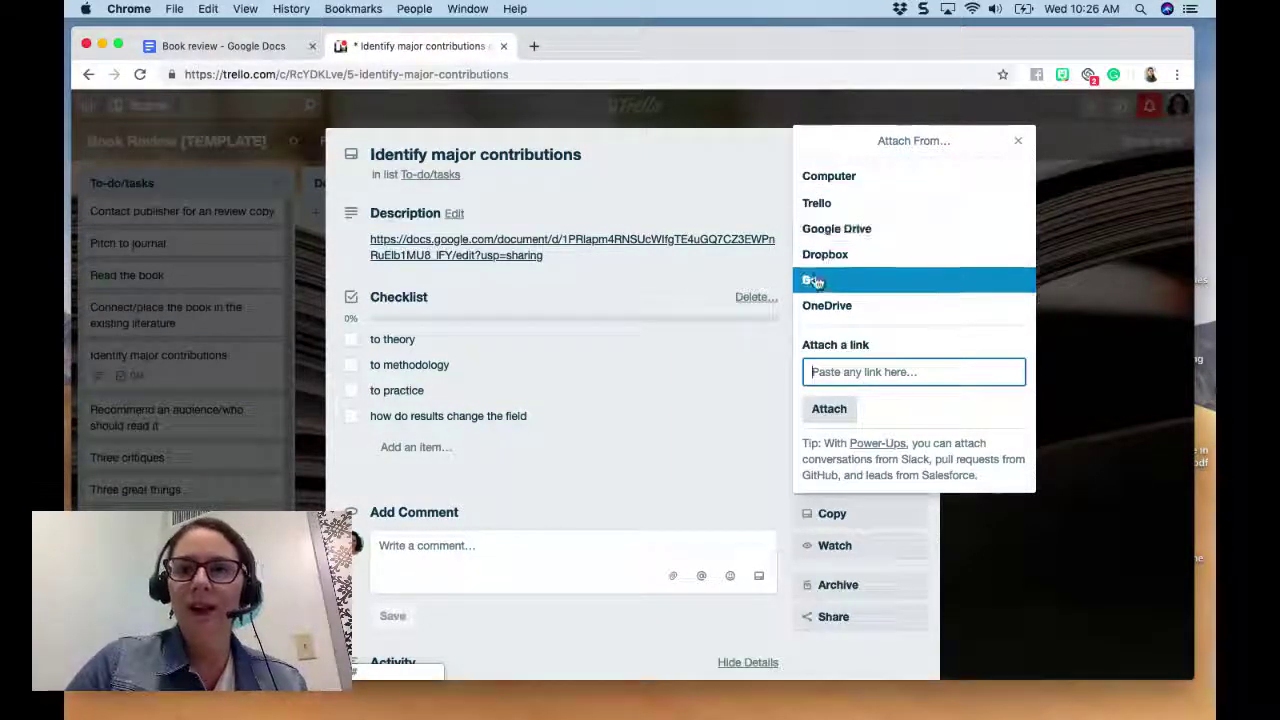
pyautogui.click(833, 232)
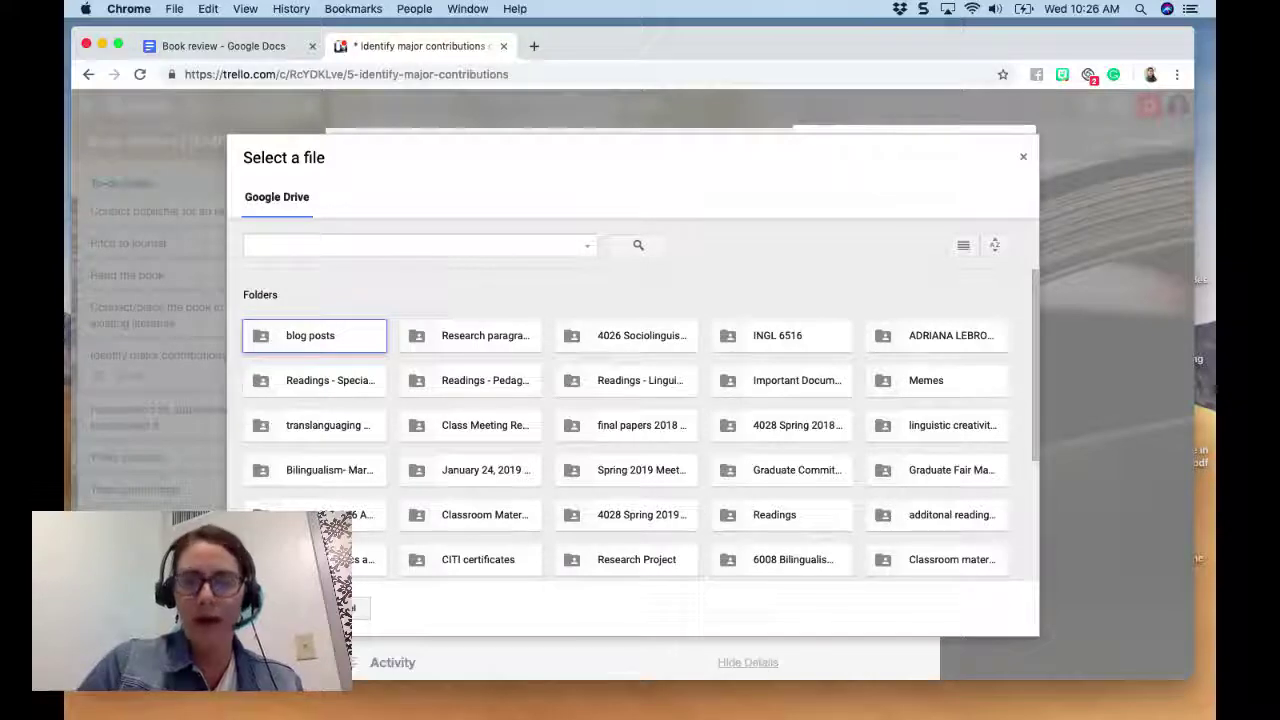
pyautogui.press('Escape')
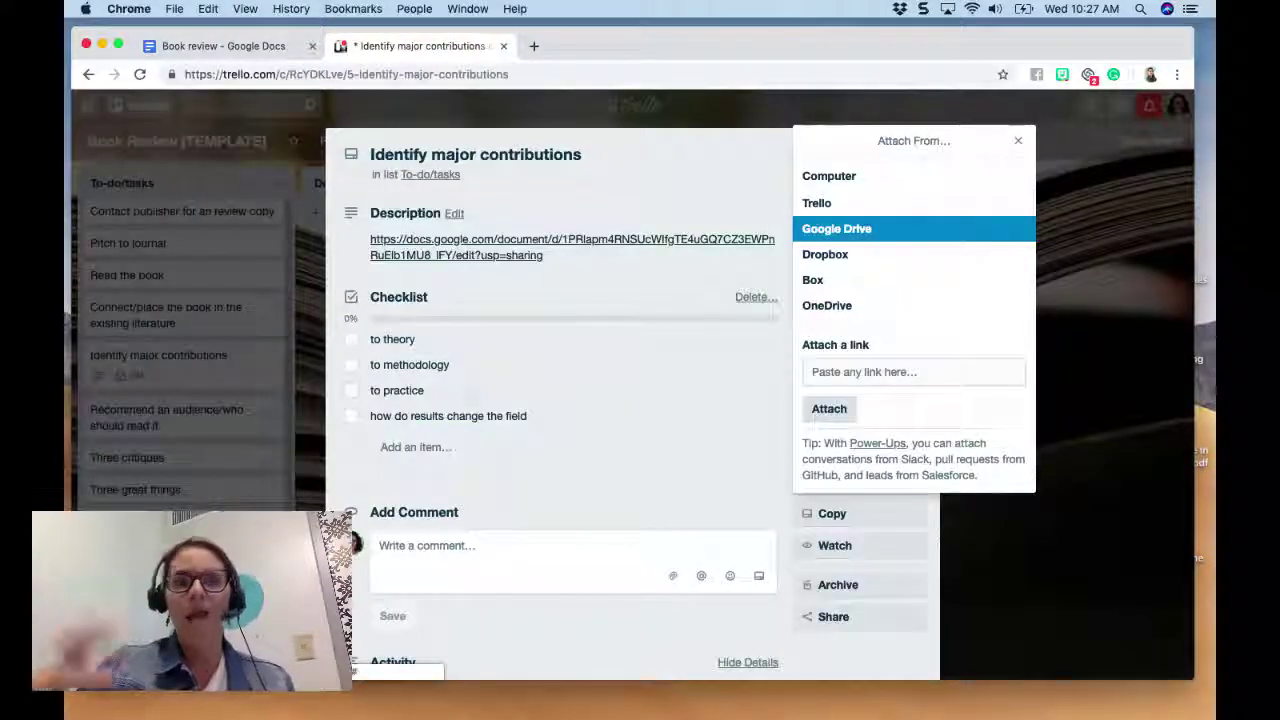
pyautogui.click(695, 195)
pyautogui.click(918, 147)
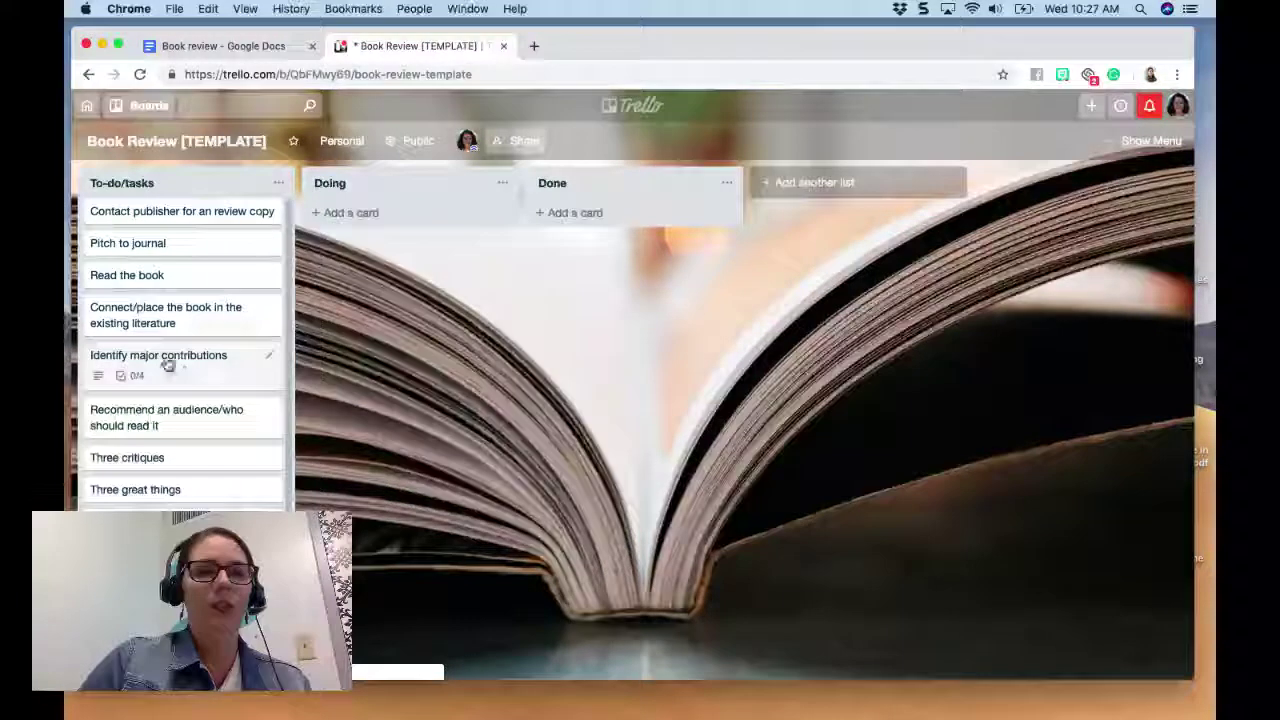
# Move the "Contact publisher for an review copy" card to the Done list and back to the start of To-do/tasks
pyautogui.moveTo(205, 213); pyautogui.dragTo(634, 201)
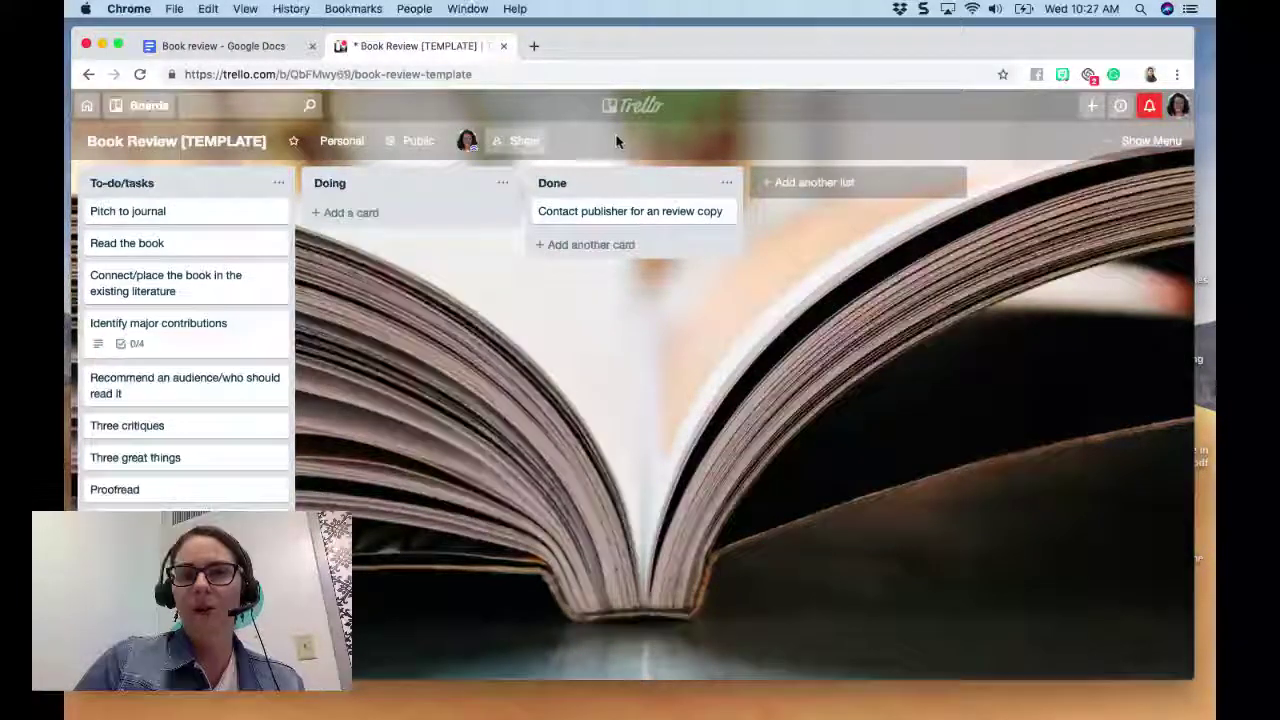
pyautogui.moveTo(586, 209); pyautogui.dragTo(150, 198)
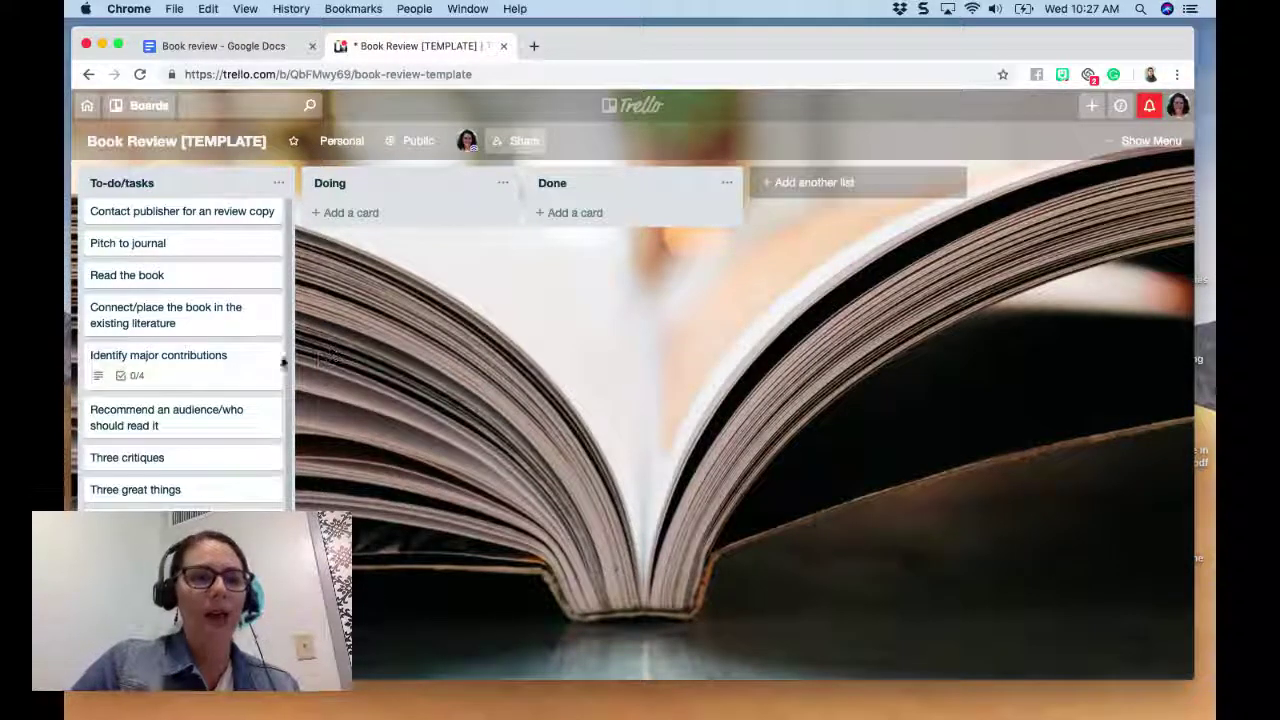
# Remove the document link from the "Identify major contributions" card's description, save the empty description, and close the card
pyautogui.click(218, 372)
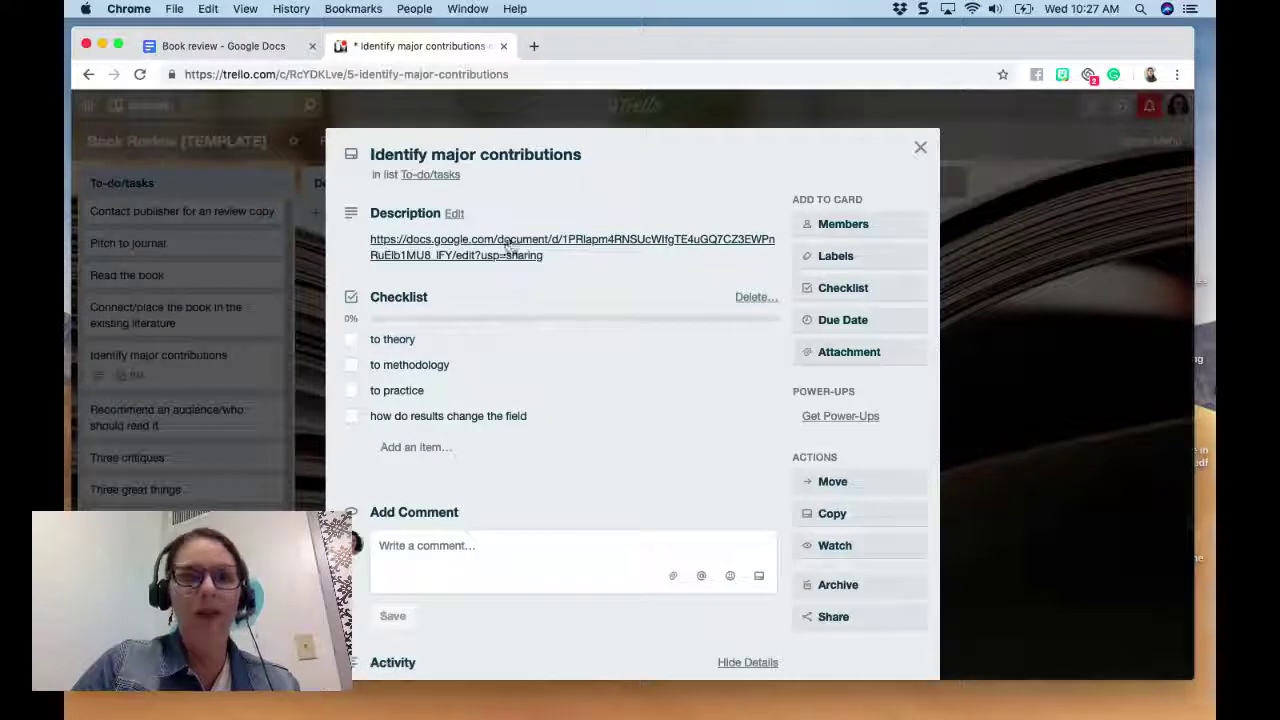
pyautogui.click(452, 214)
pyautogui.press('BackSpace')
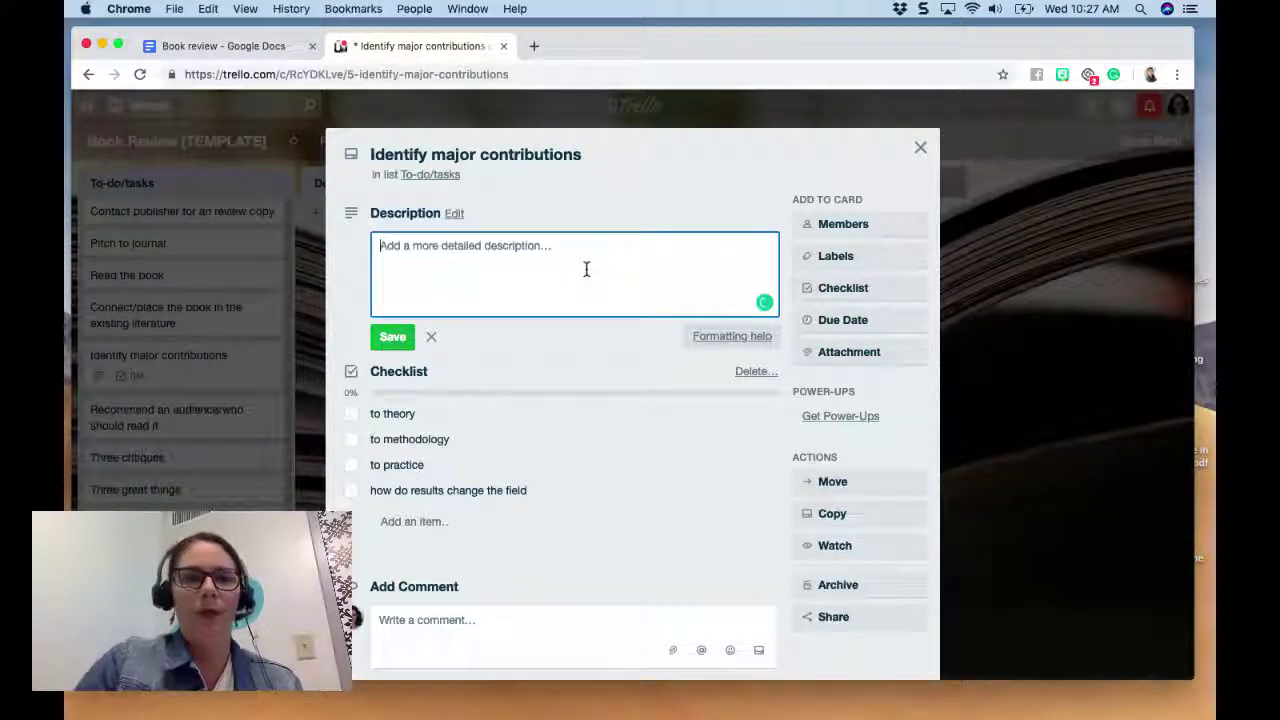
pyautogui.click(393, 337)
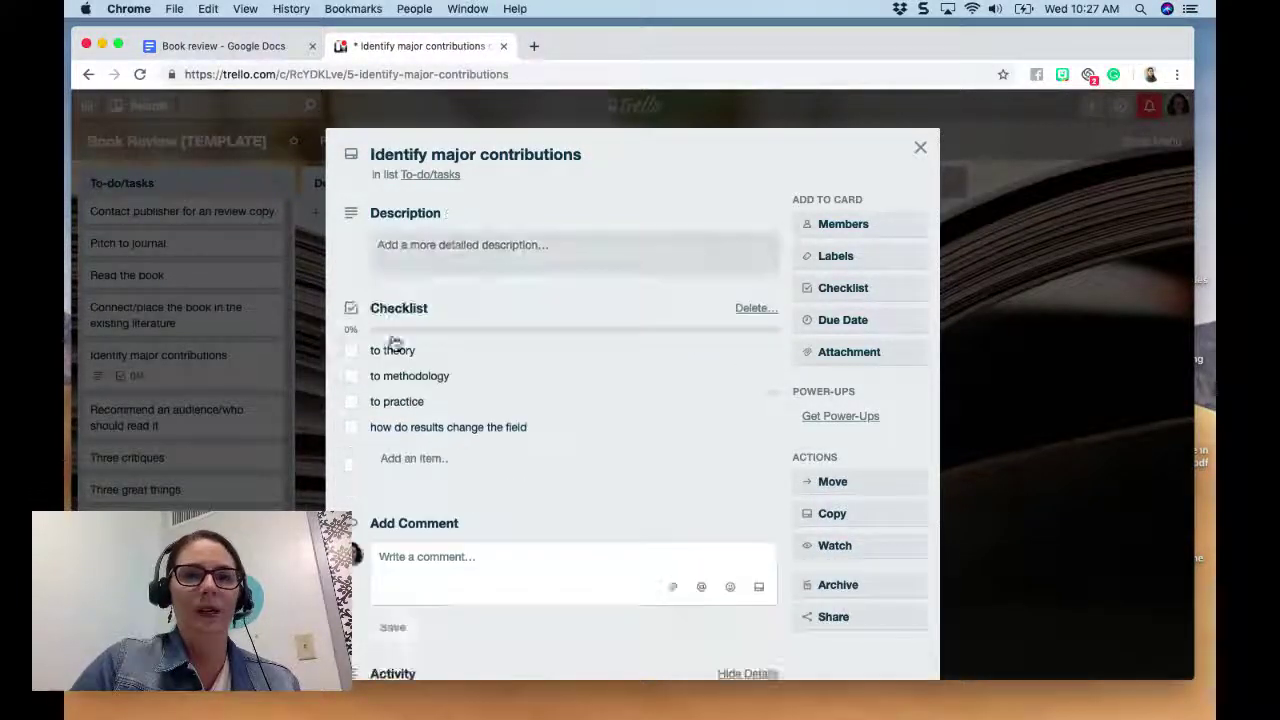
pyautogui.click(921, 148)
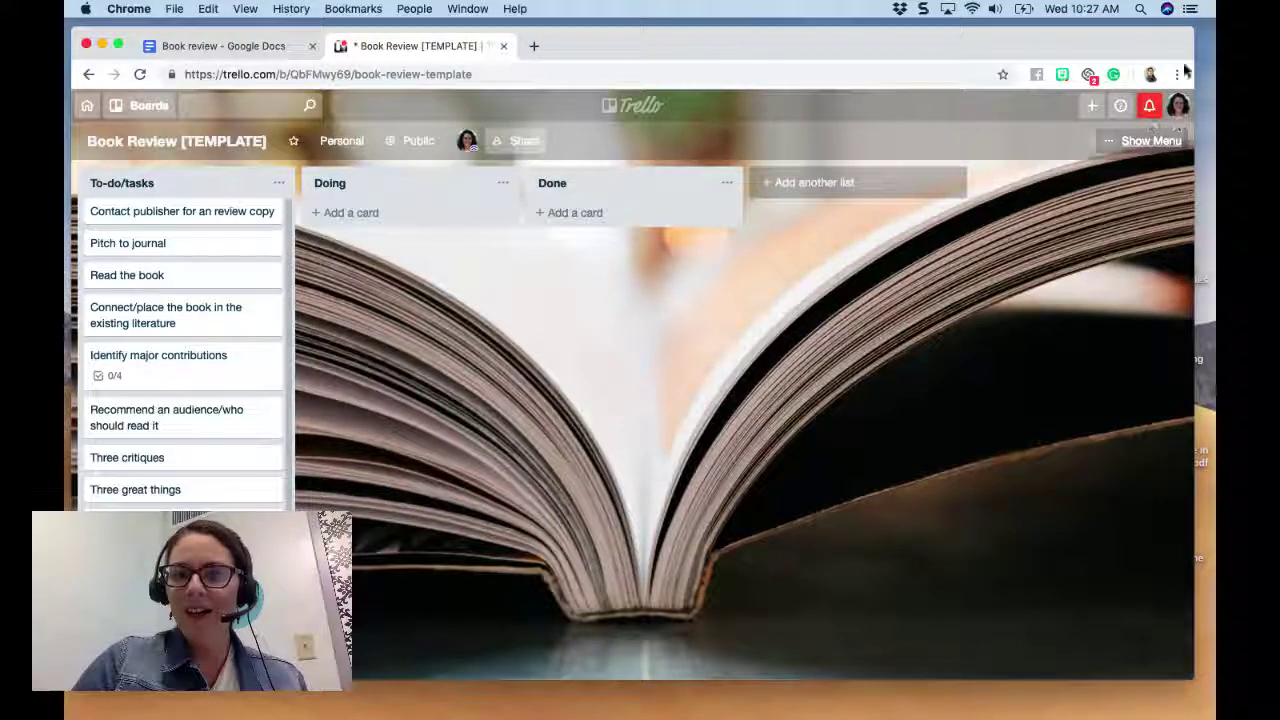
# Copy the template board as a private board titled "Book Review for BLH TITLE", with no team and its cards kept
pyautogui.click(1150, 142)
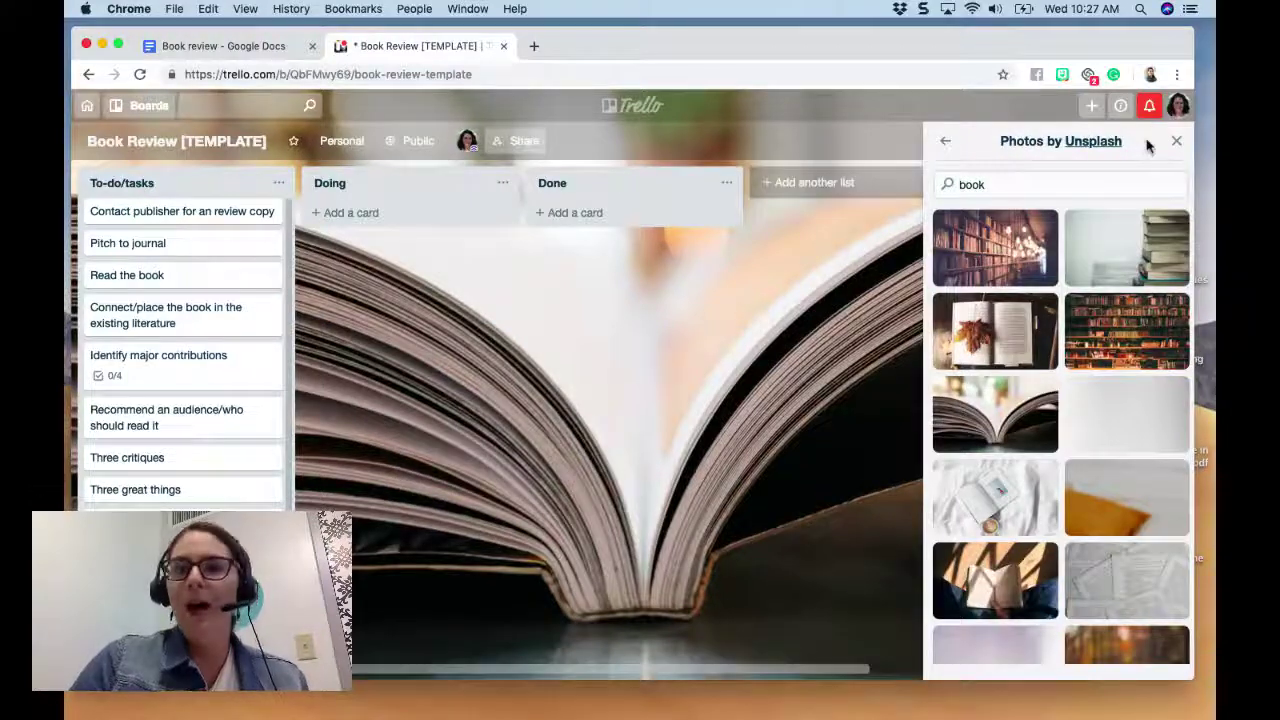
pyautogui.click(947, 144)
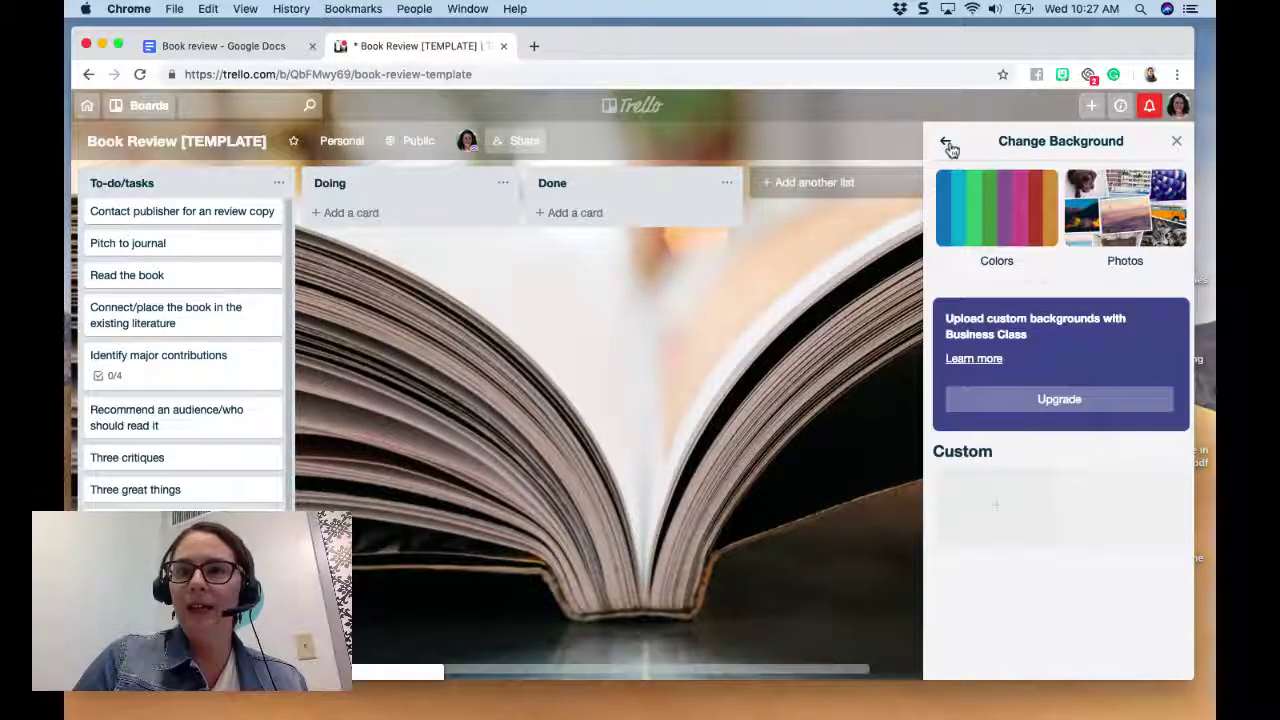
pyautogui.click(949, 146)
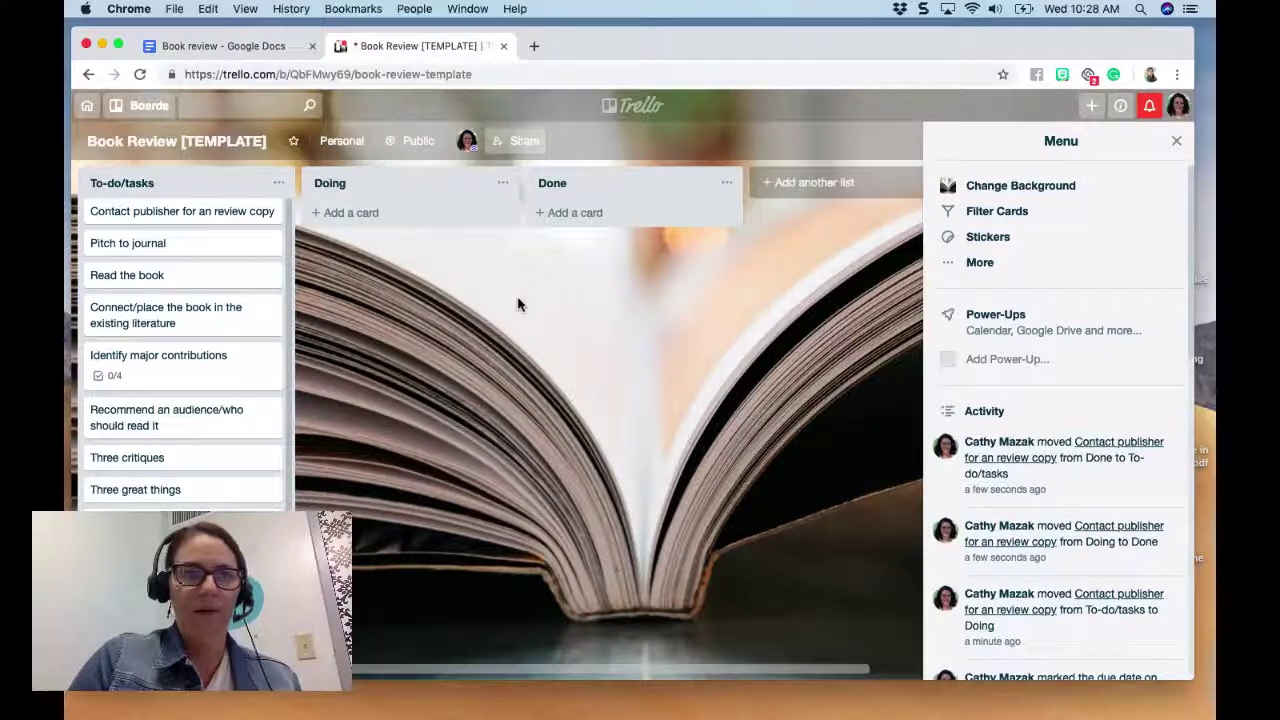
pyautogui.click(979, 263)
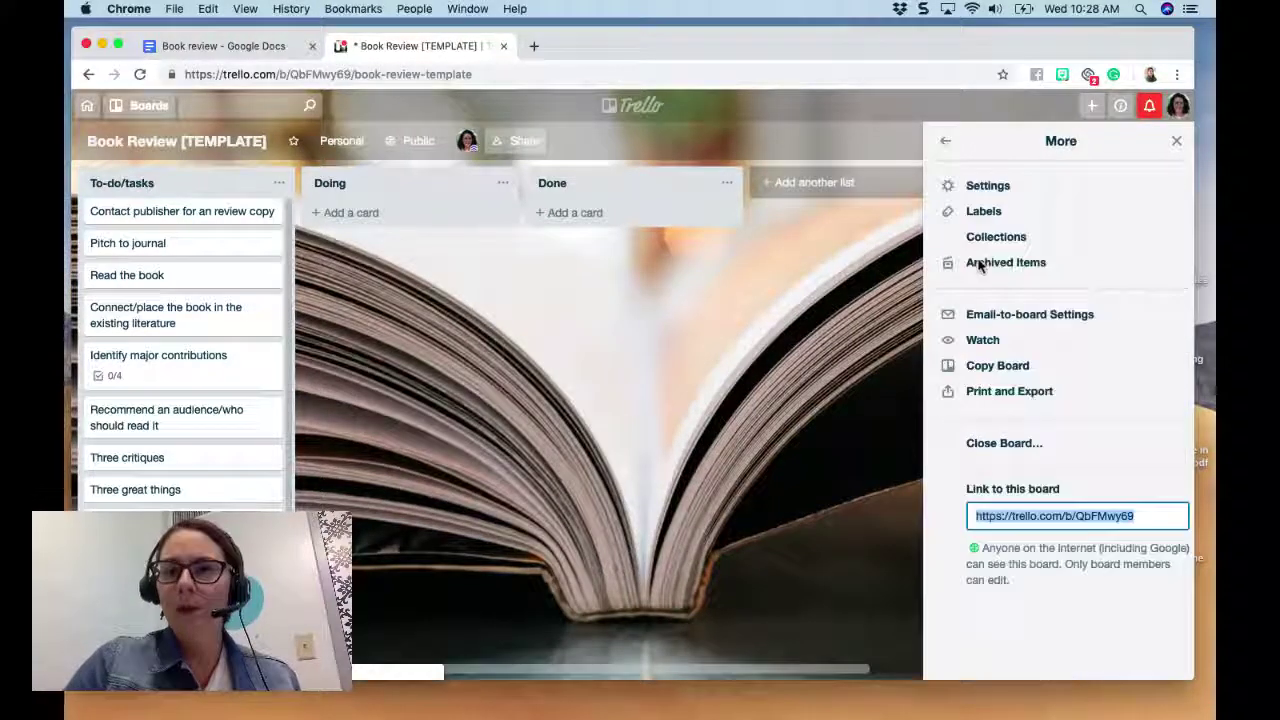
pyautogui.click(967, 370)
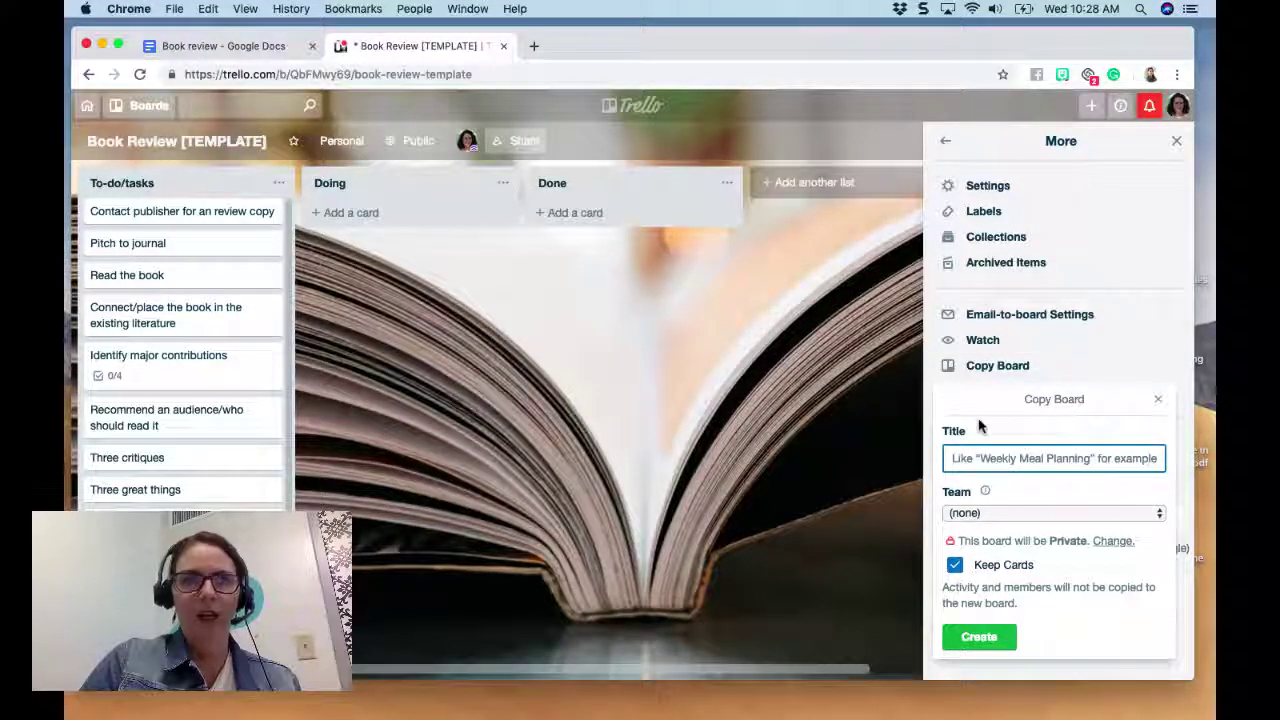
pyautogui.write('Book Review for ')
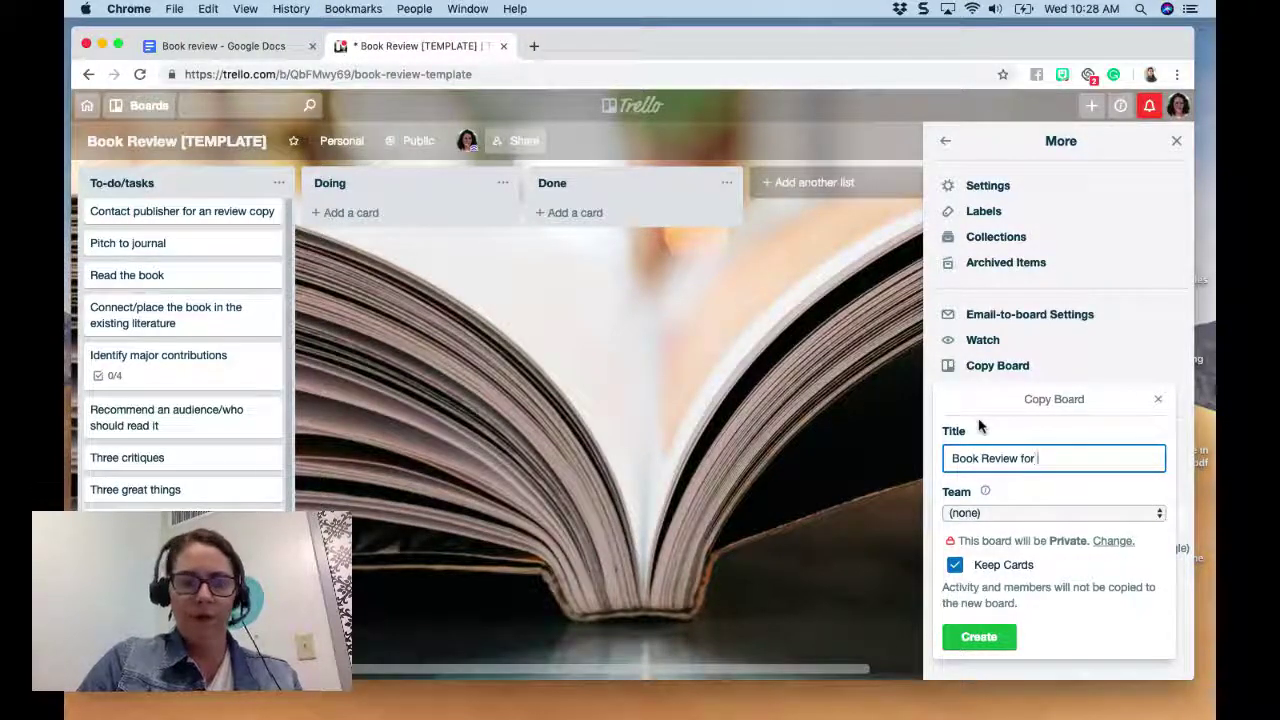
pyautogui.write('BLH ')
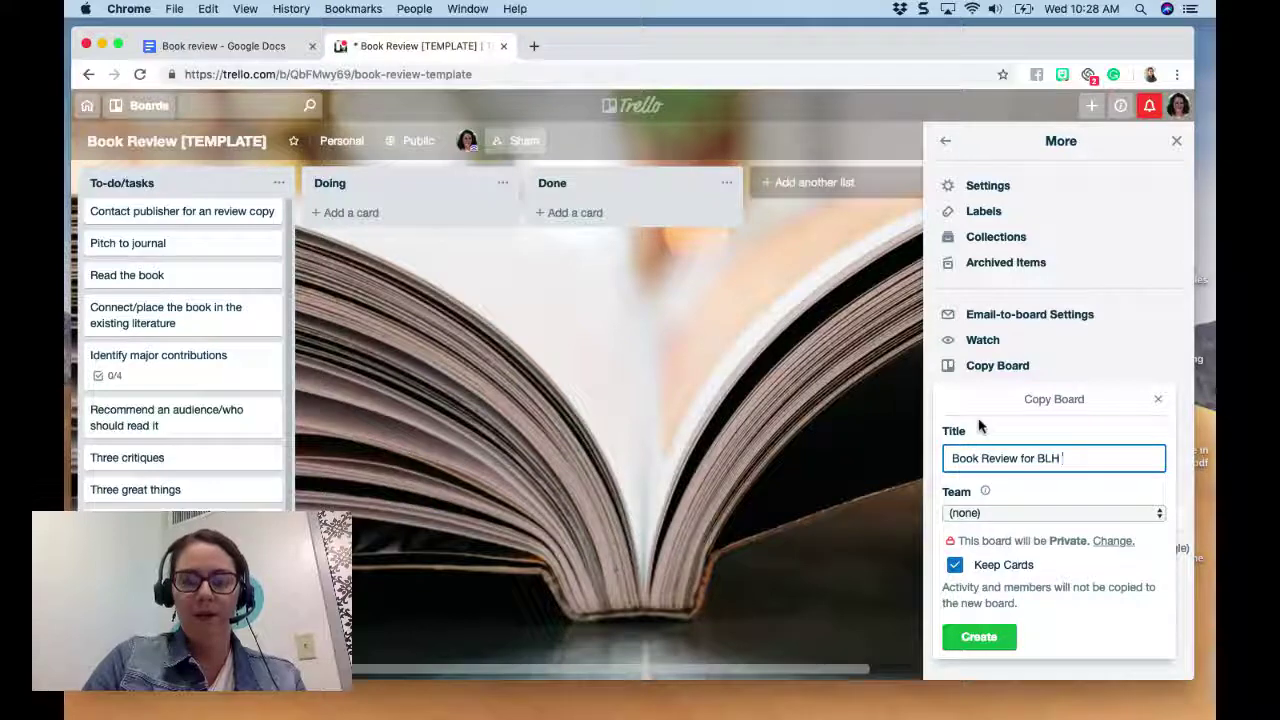
pyautogui.write('TITLE')
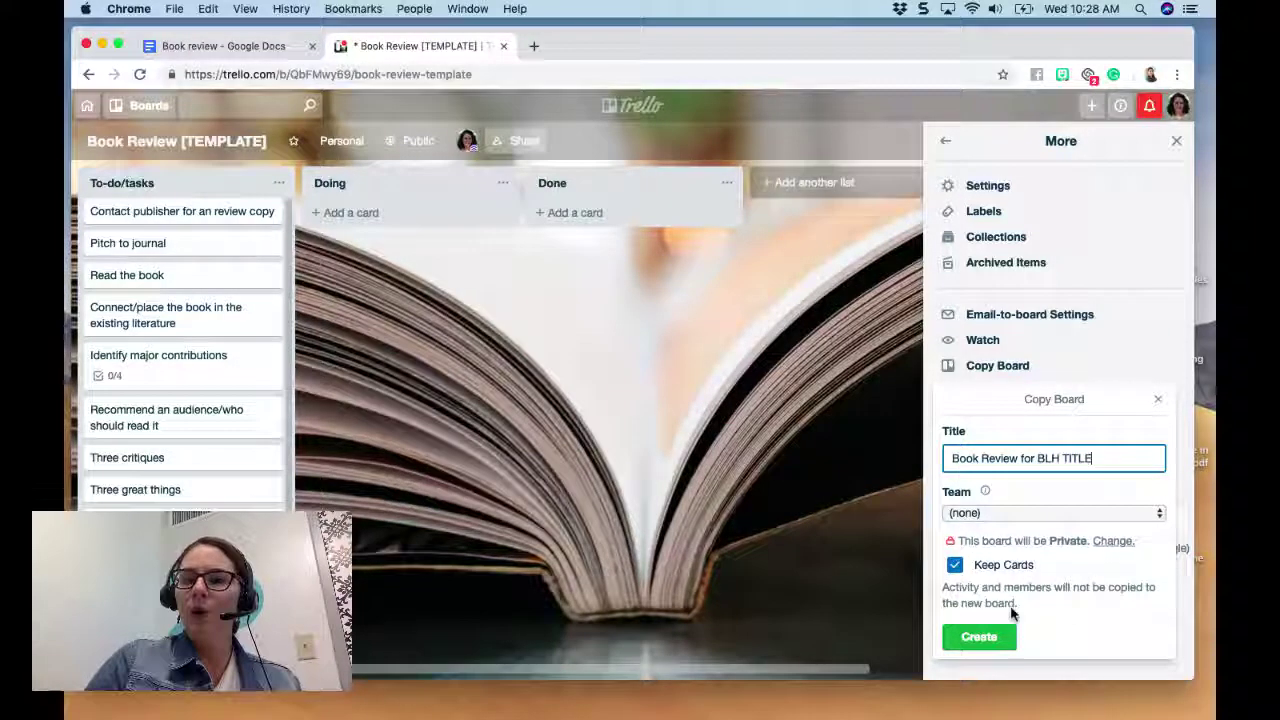
pyautogui.click(979, 636)
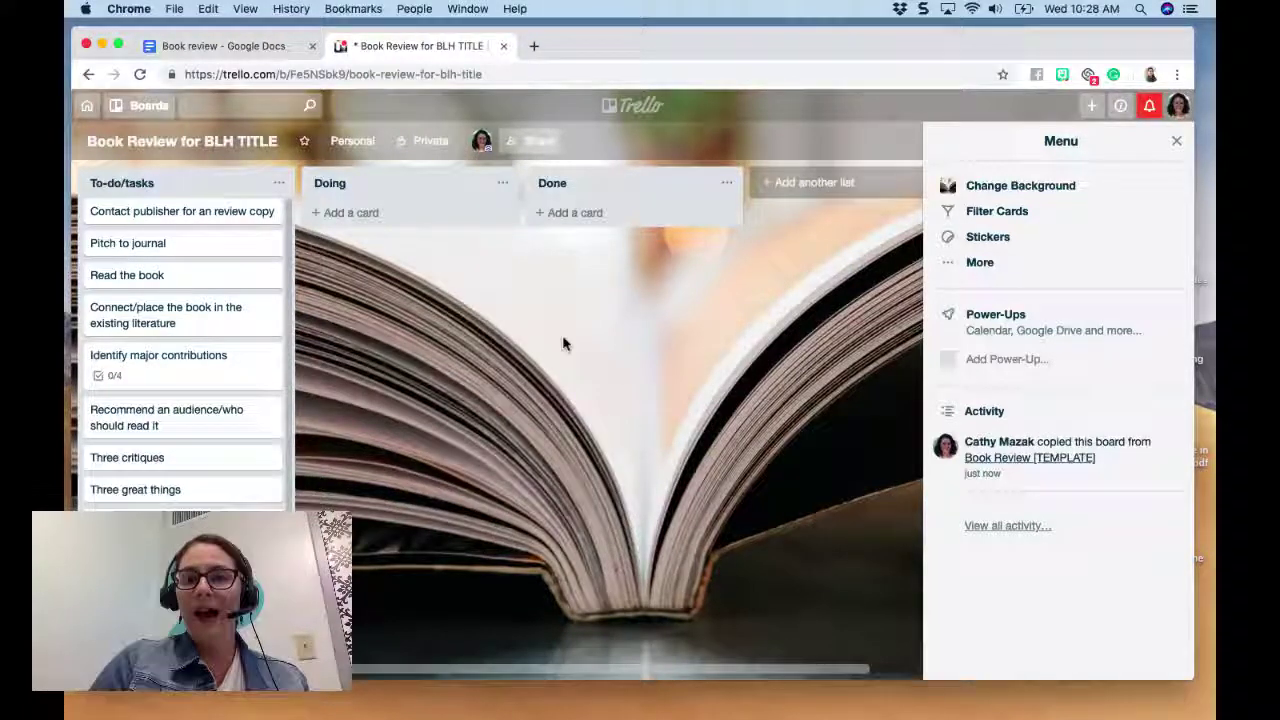
# Look over the boards list and return to the Book Review [TEMPLATE] board
pyautogui.click(150, 107)
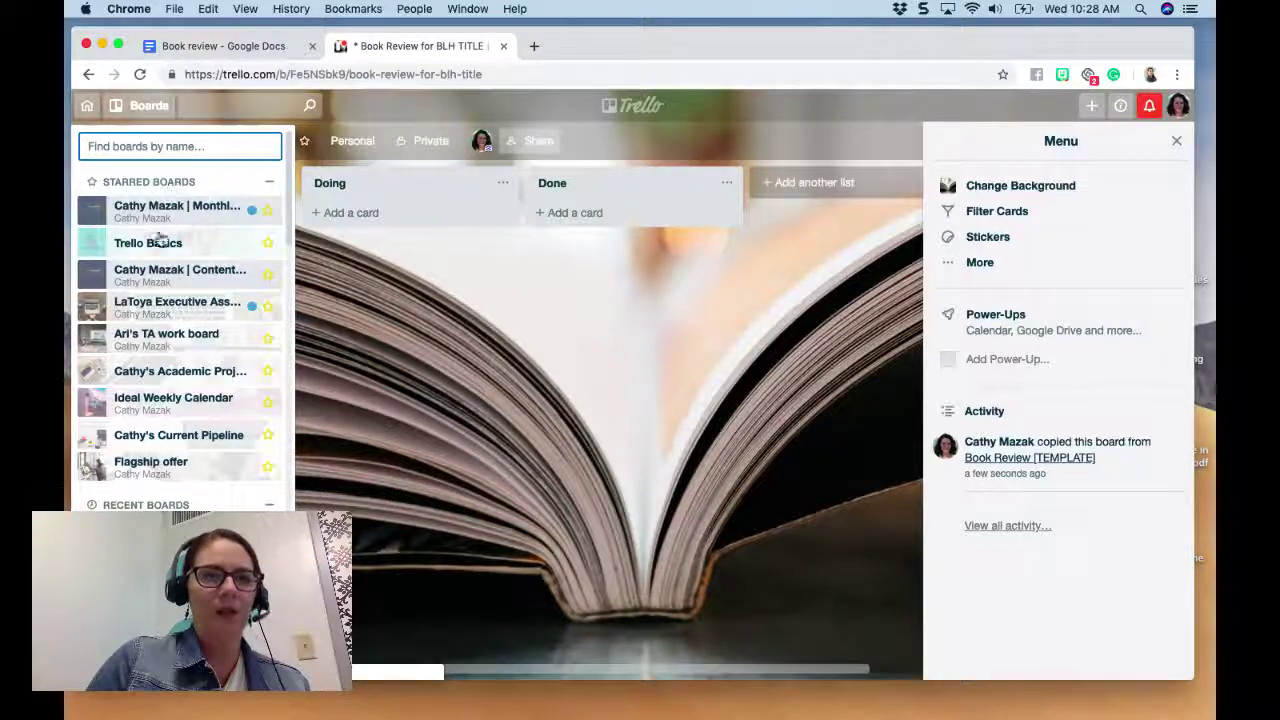
pyautogui.press('super+bracketleft')
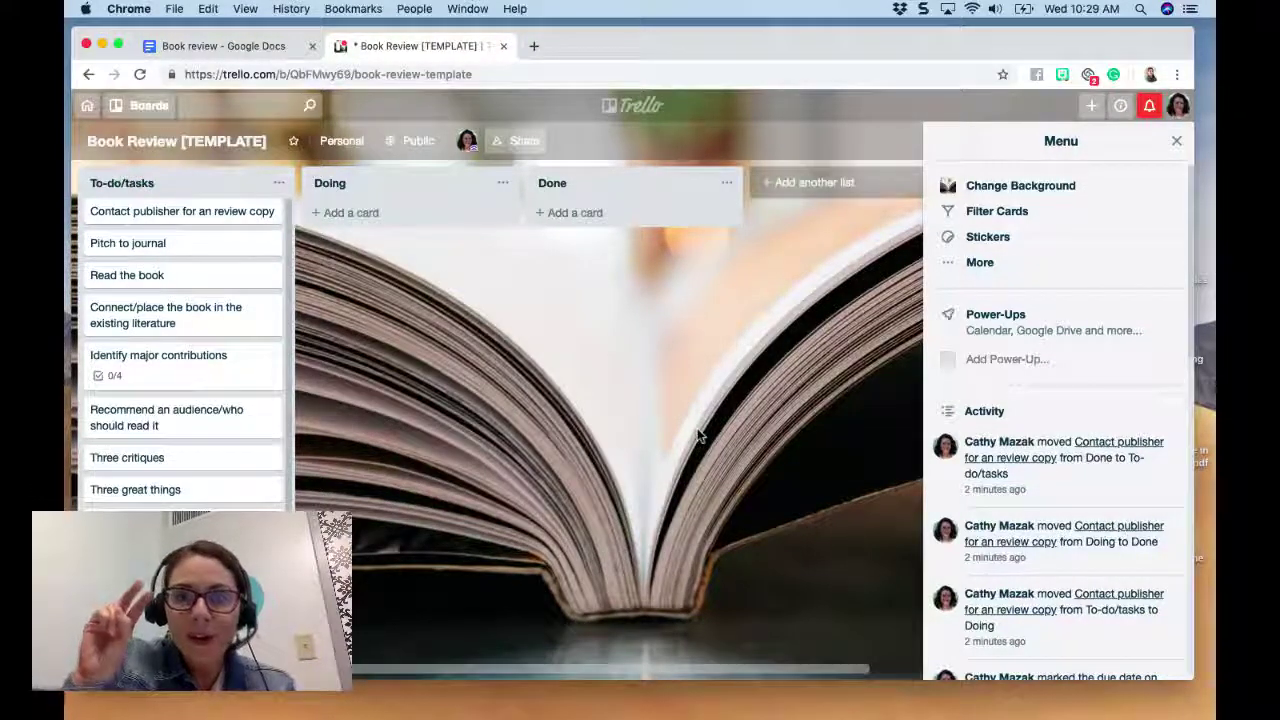
# Switch to Teachable by opening the instructor's school home page in a new browser tab
pyautogui.click(533, 47)
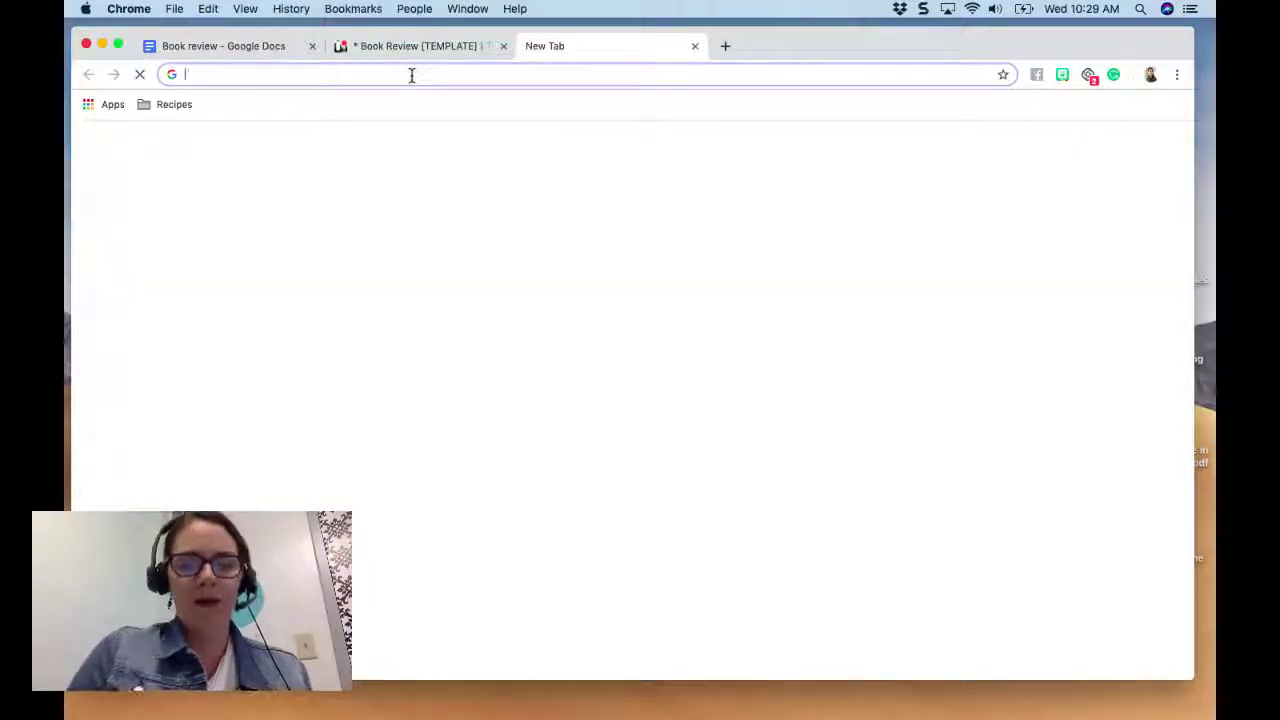
pyautogui.write('cathymazak.teachable/co')
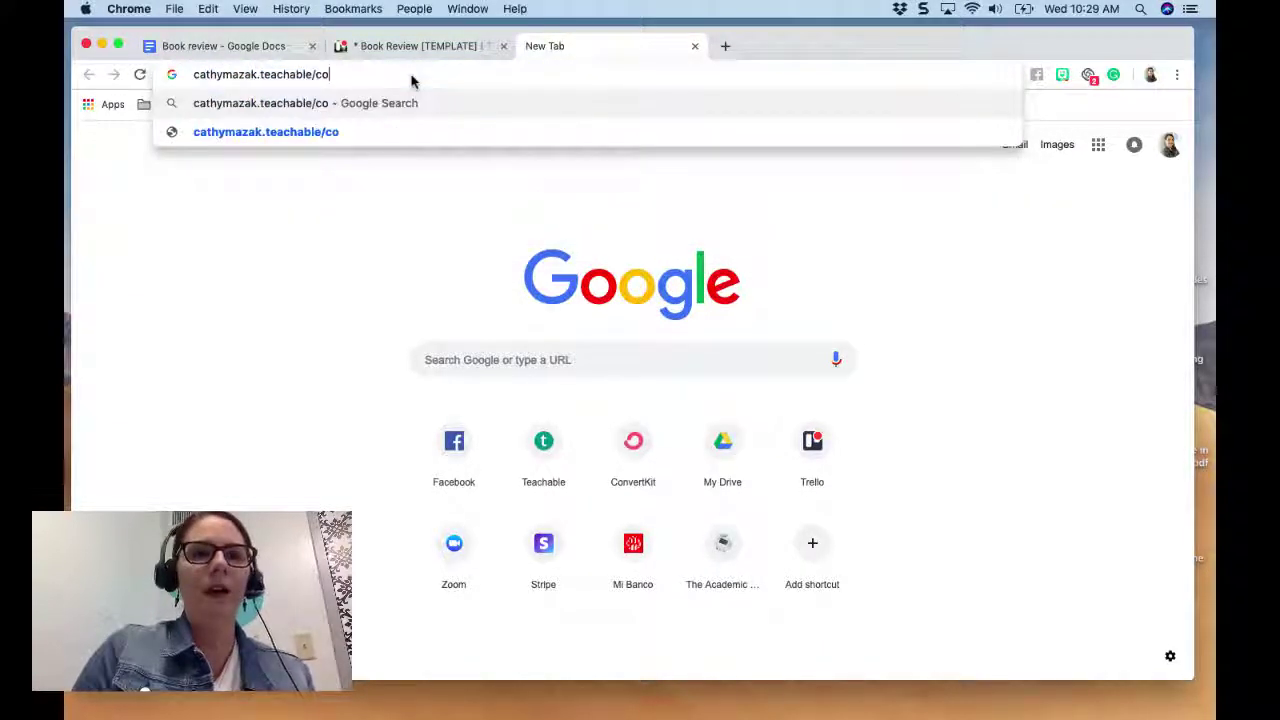
pyautogui.press('BackSpace')
pyautogui.press('BackSpace')
pyautogui.press('BackSpace')
pyautogui.write('.com')
pyautogui.press('Return')
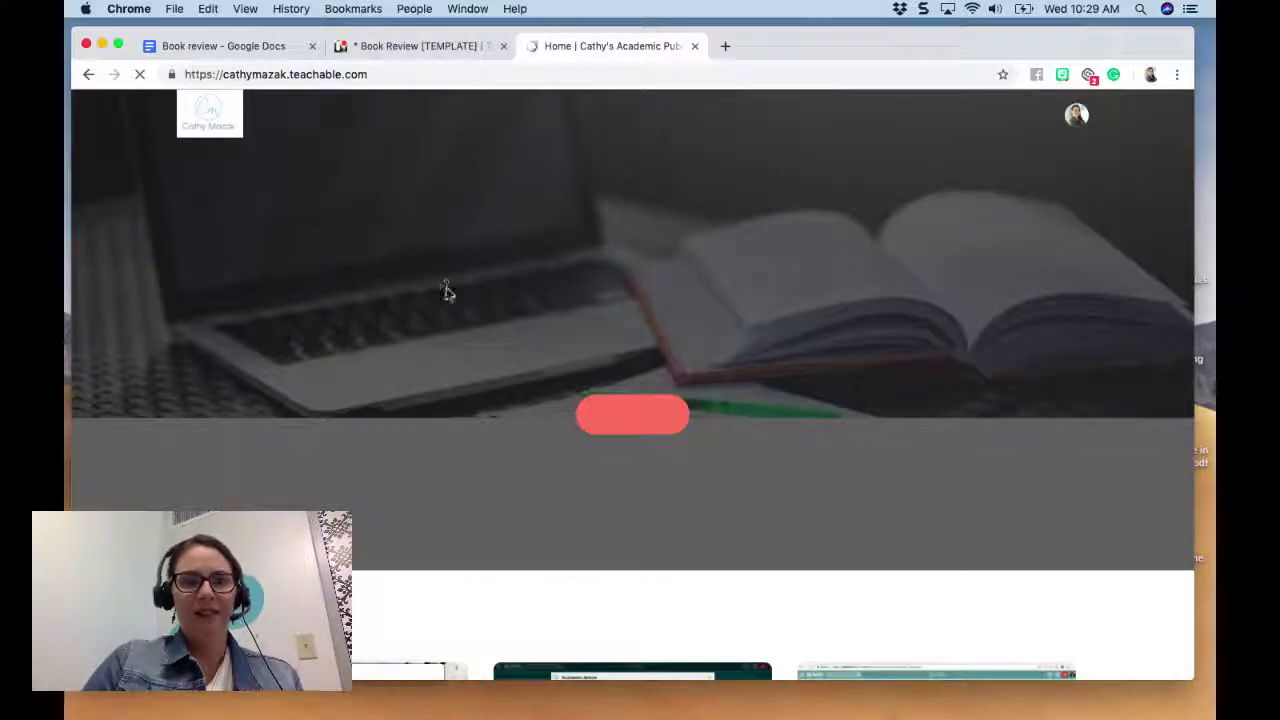
# View the enrolled curriculum of the "Trello Templates for Academic Writing Project Management" course and return to the school home page
pyautogui.scroll(-5, 448, 292)
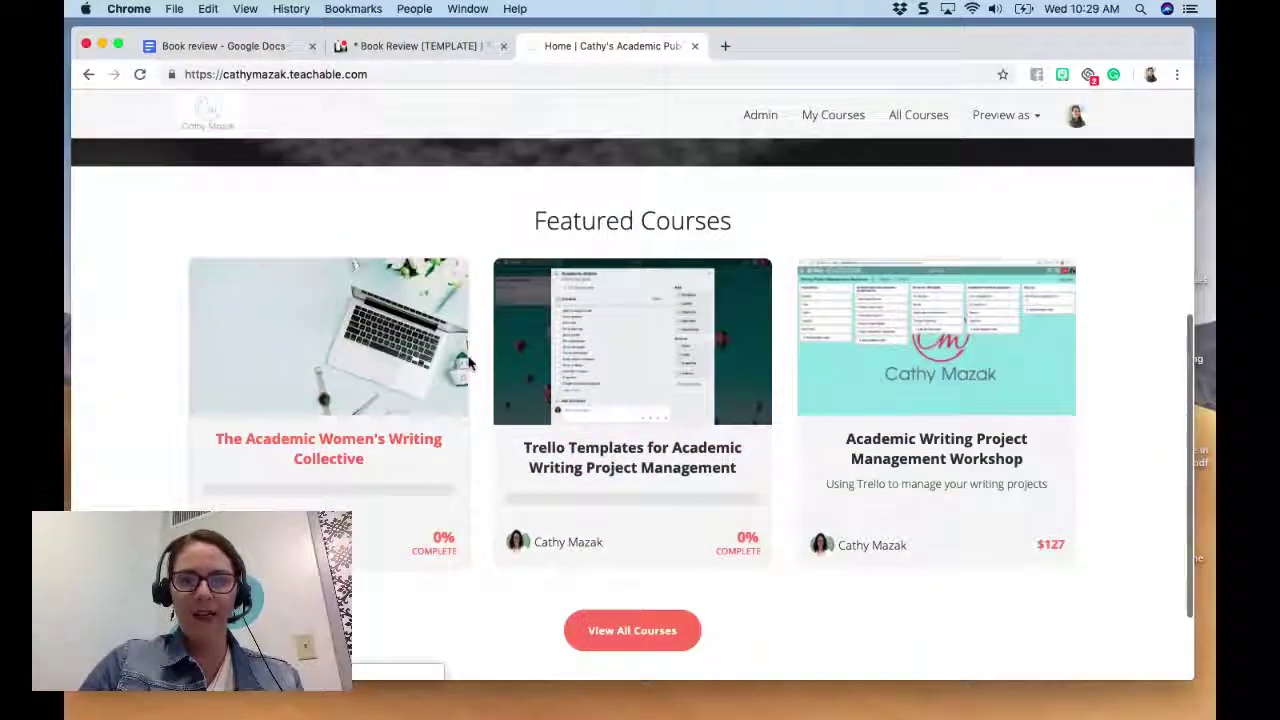
pyautogui.click(556, 375)
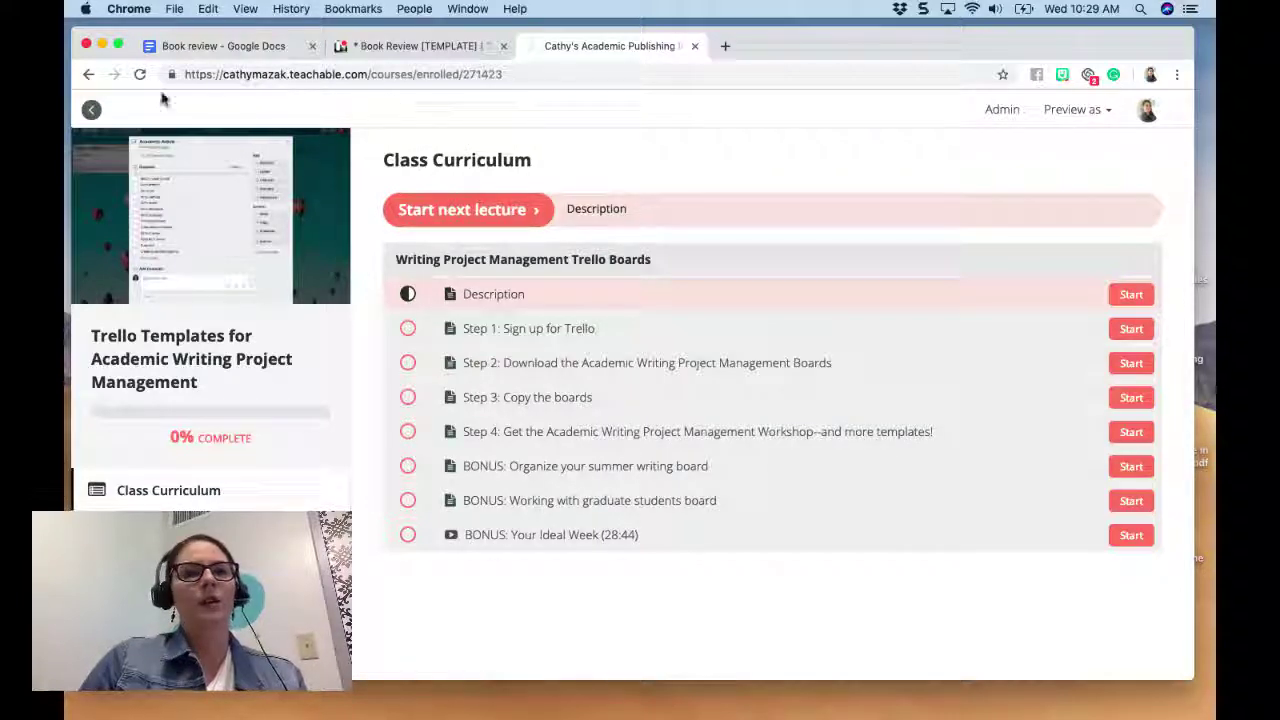
pyautogui.click(88, 75)
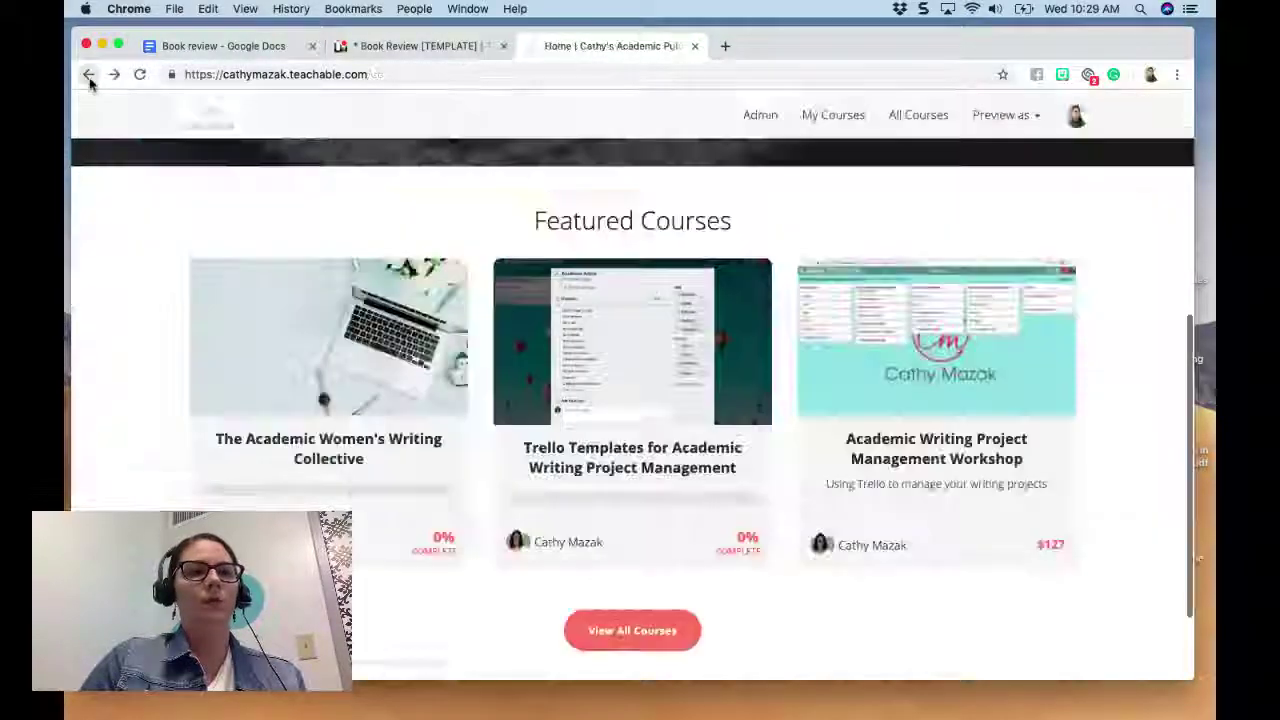
# Copy the web address of the Teachable school home page
pyautogui.click(216, 76)
pyautogui.press('super+c')
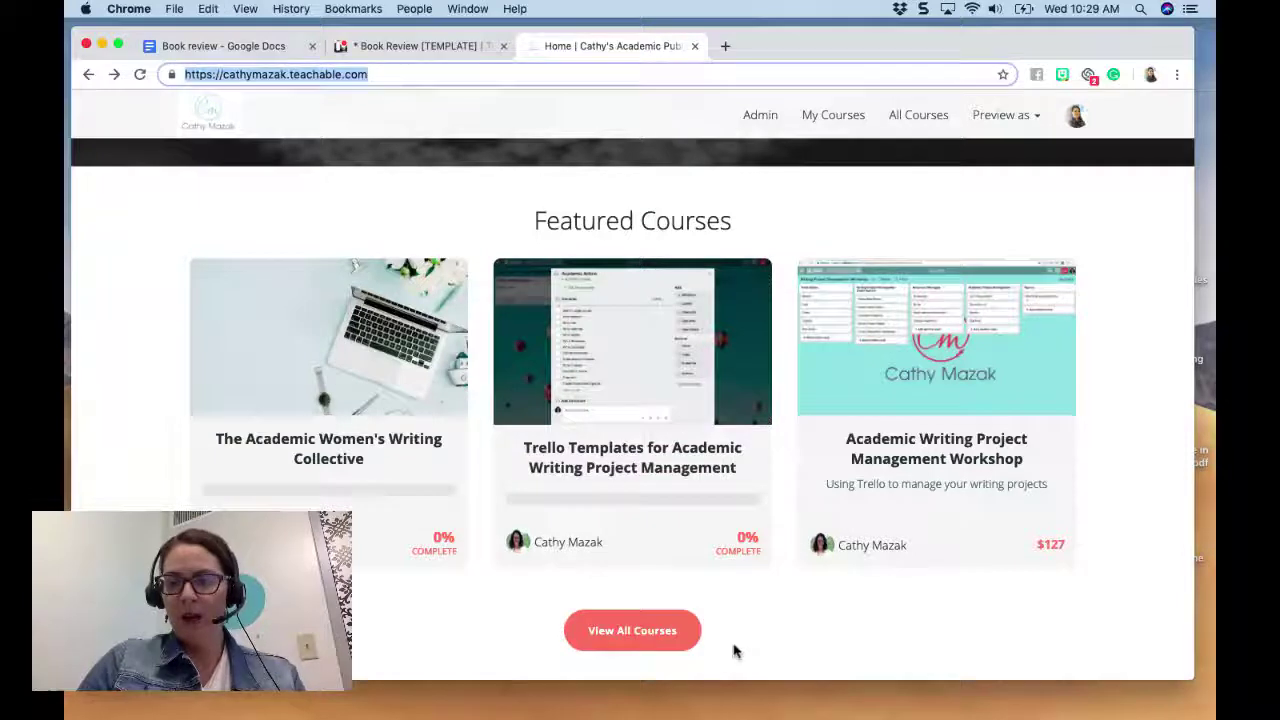
pyautogui.click(997, 658)
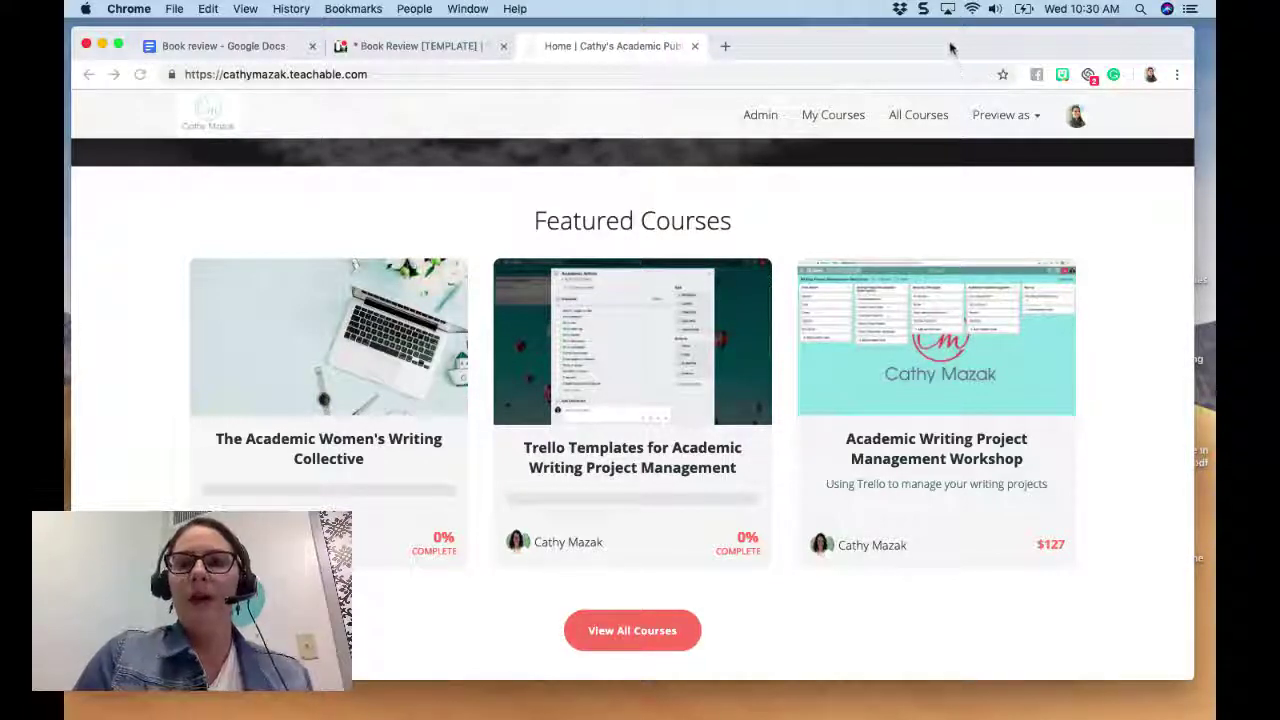
# Log out of the Teachable account, moving the browser window aside to reach the profile options and back again
pyautogui.moveTo(950, 48); pyautogui.dragTo(774, 88)
pyautogui.click(898, 157)
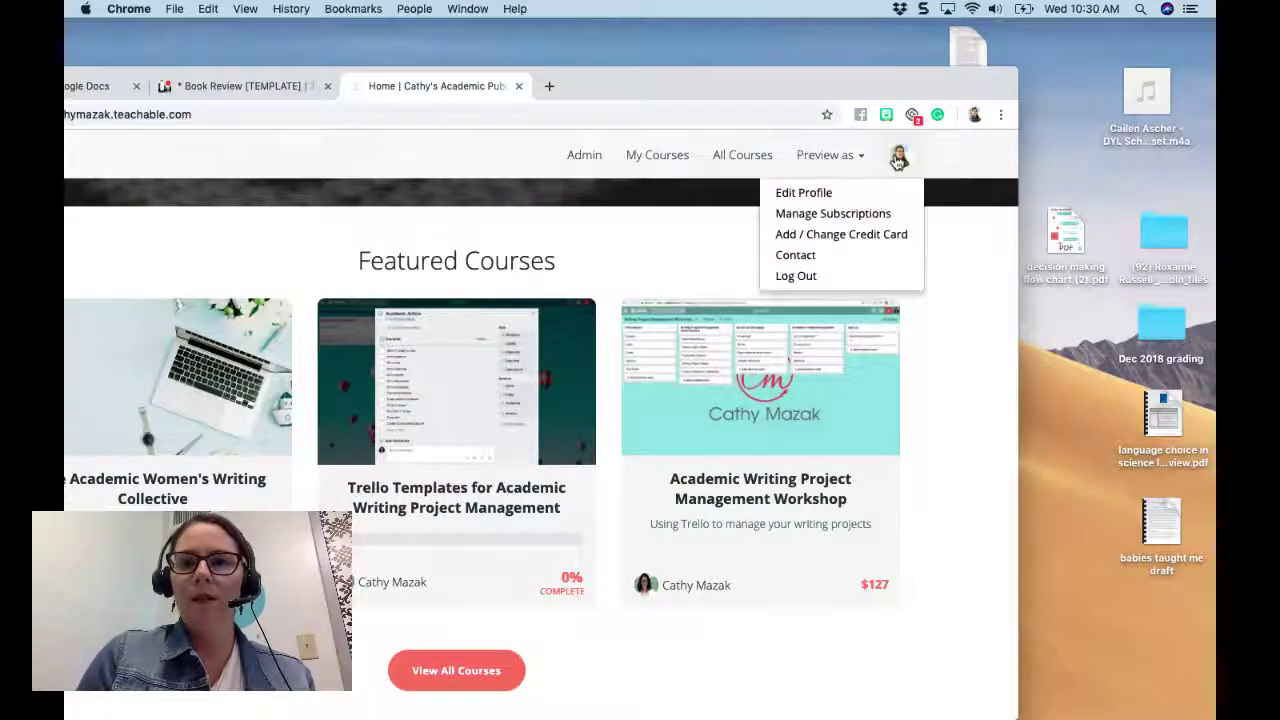
pyautogui.click(800, 278)
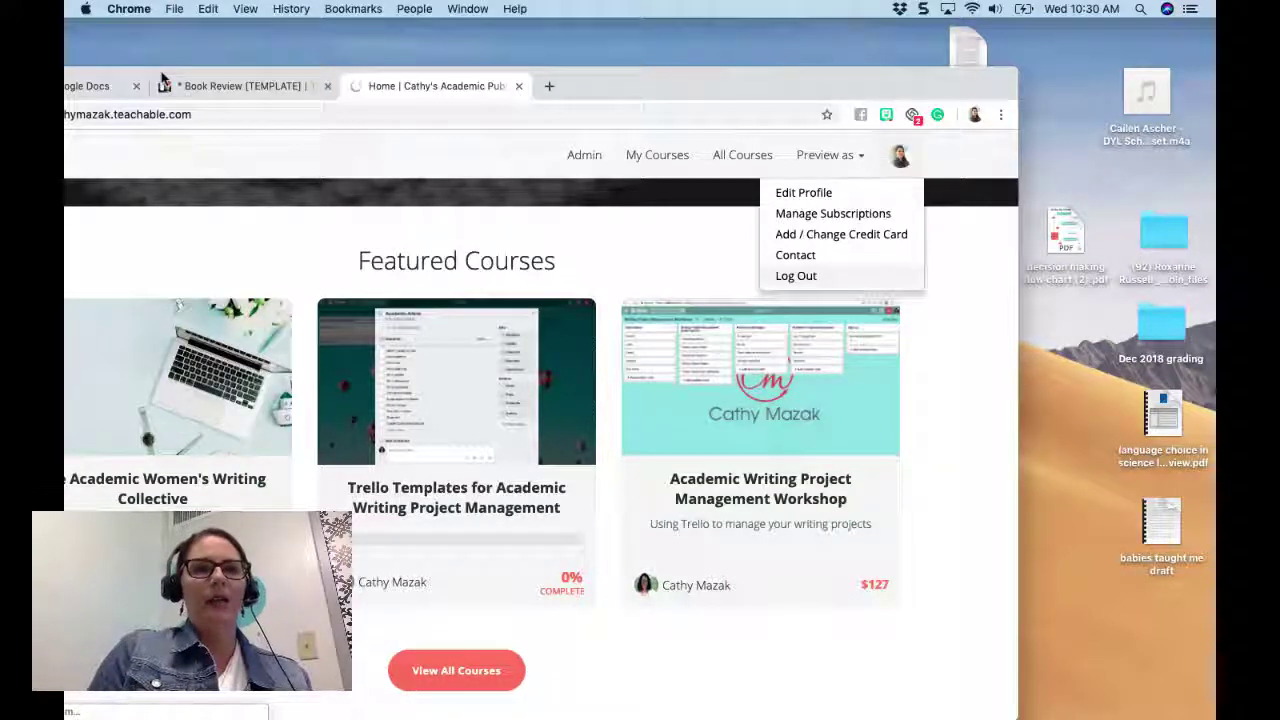
pyautogui.moveTo(133, 77); pyautogui.dragTo(262, 10)
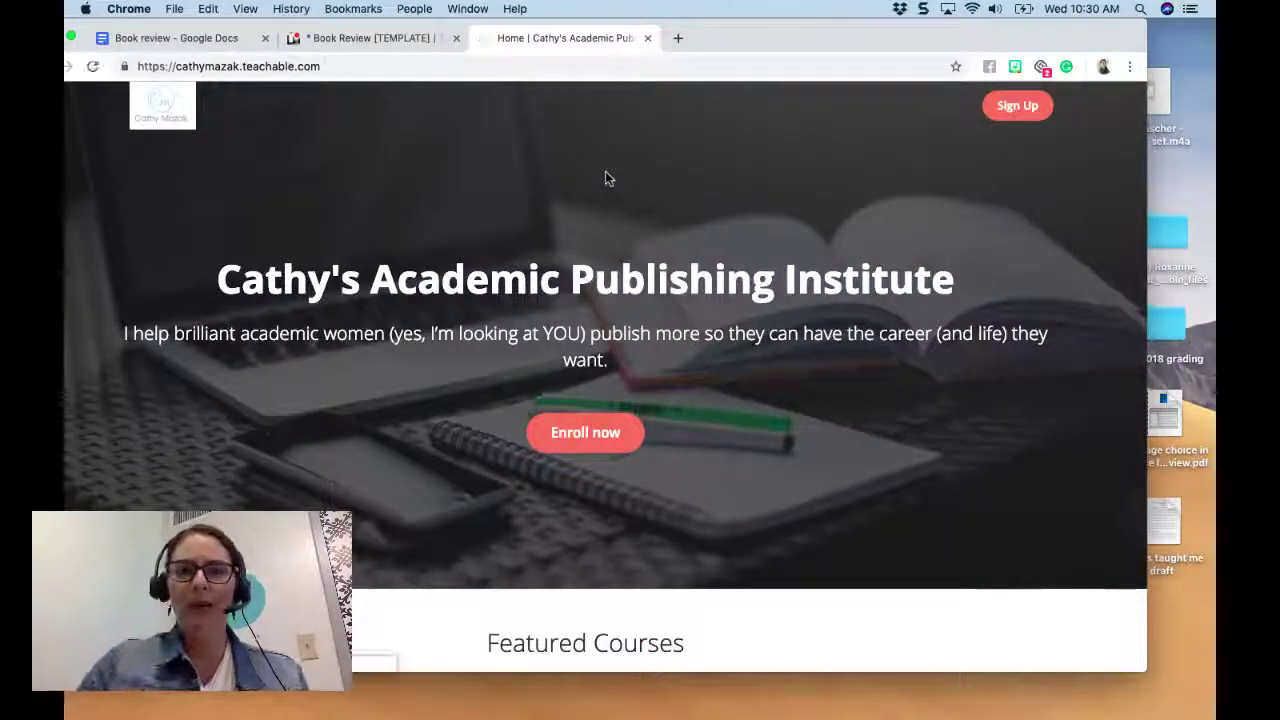
# Open the public page of the free "Trello Templates for Academic Writing Project Management" course and select its full web address
pyautogui.scroll(-3, 472, 268)
pyautogui.scroll(-3, 566, 294)
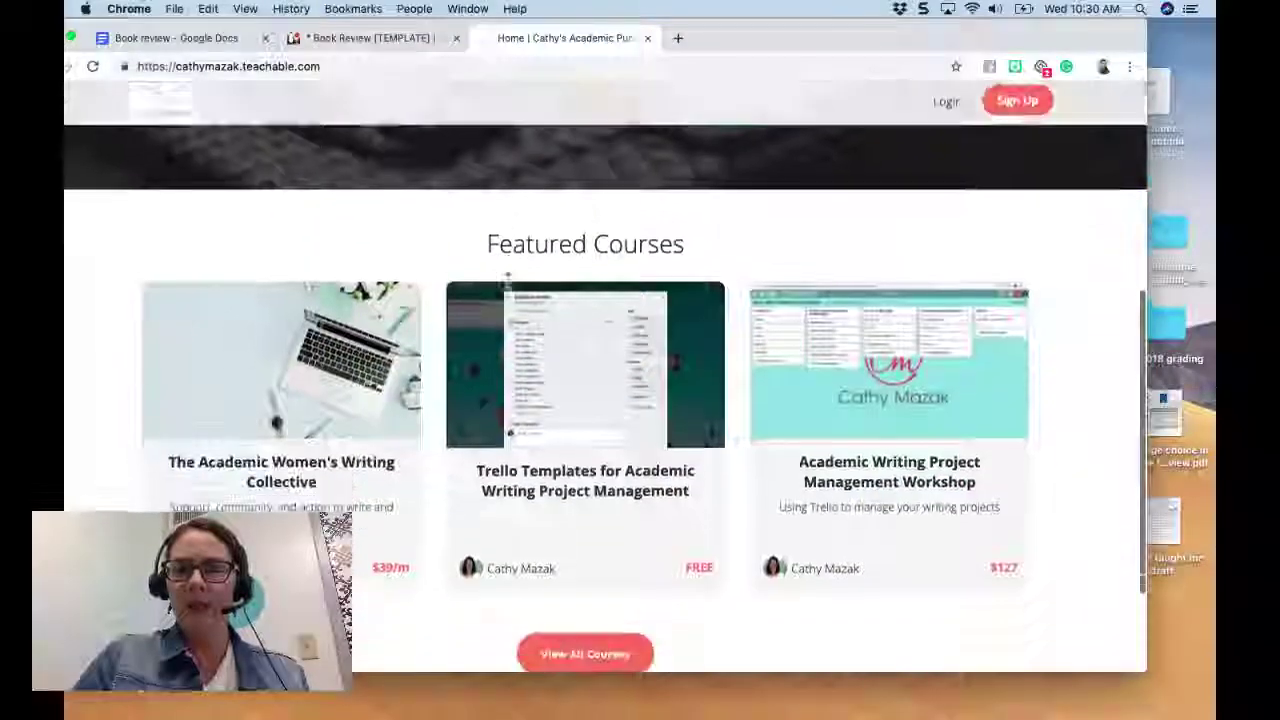
pyautogui.click(571, 300)
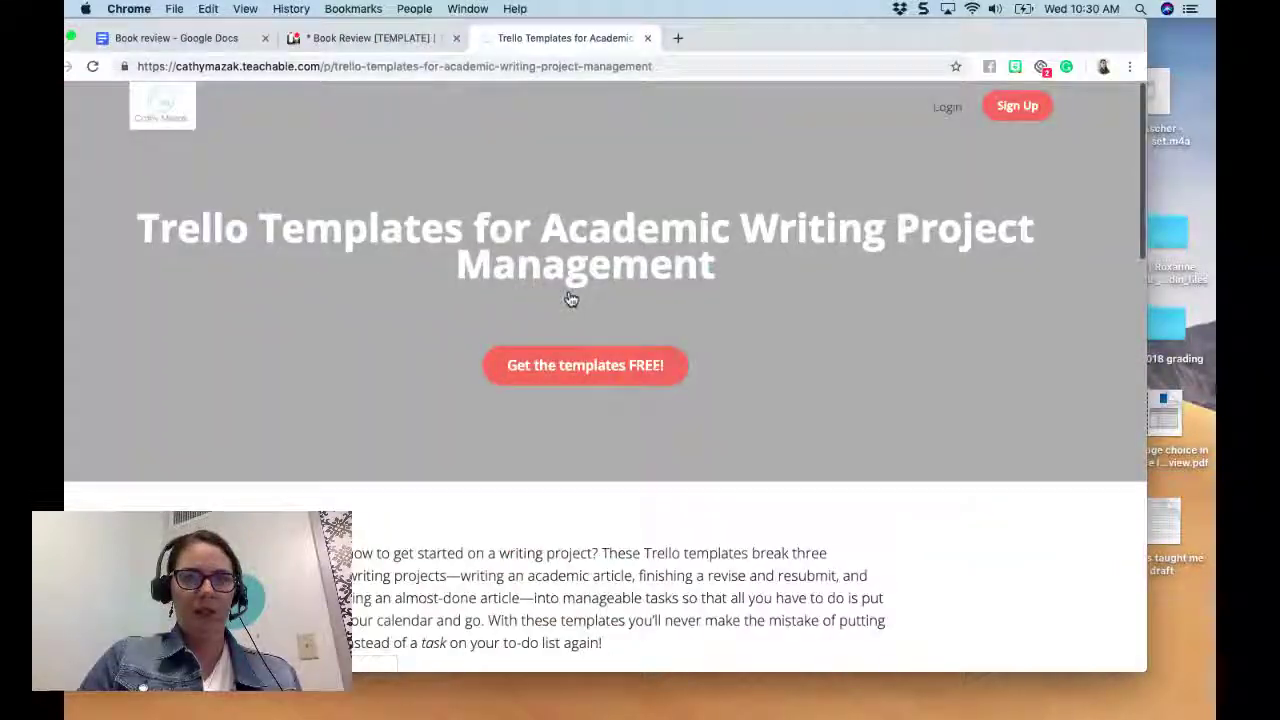
pyautogui.click(508, 66)
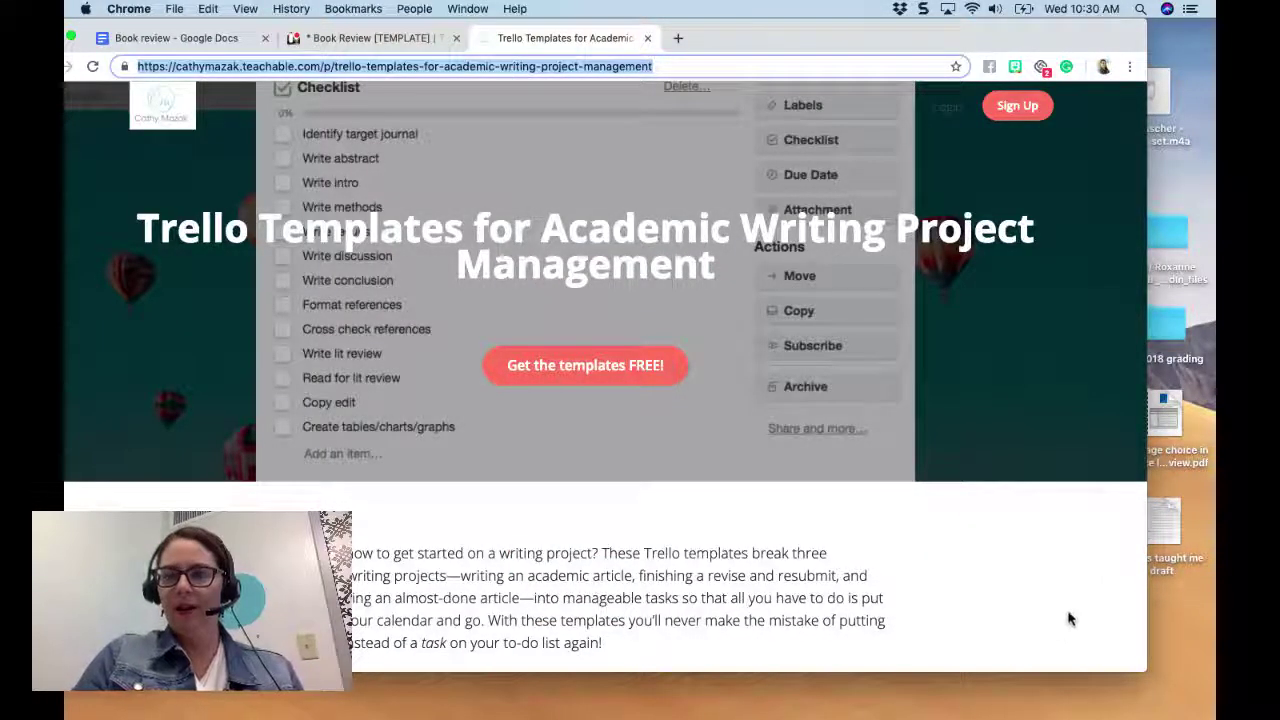
pyautogui.click(1035, 662)
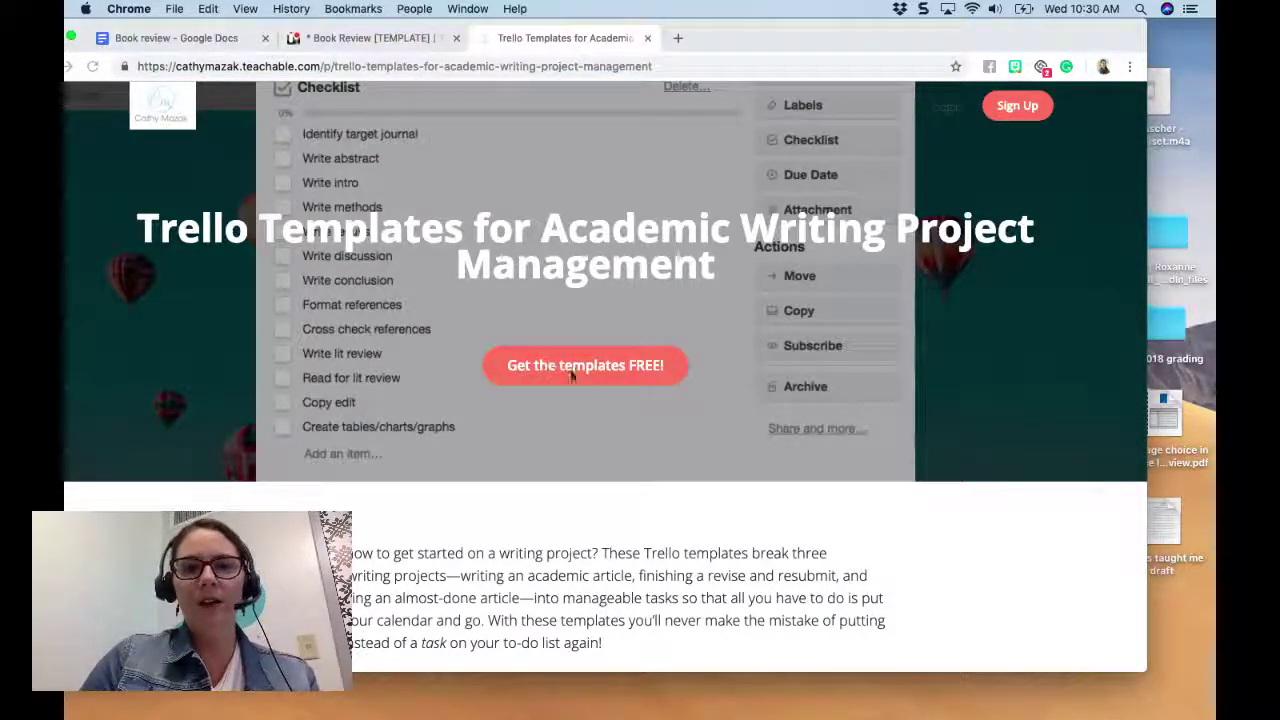
# Examine the course page's description and class curriculum, and return to the start of the page
pyautogui.scroll(-15, 563, 437)
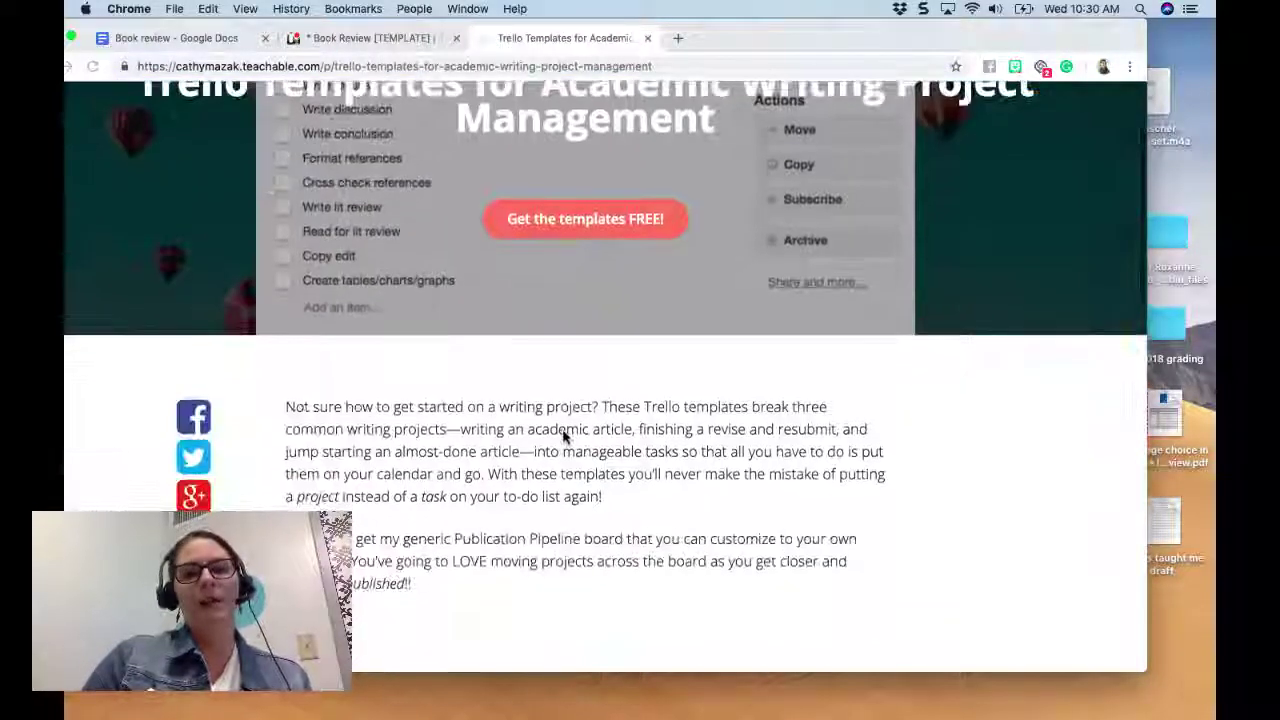
pyautogui.scroll(1, 563, 434)
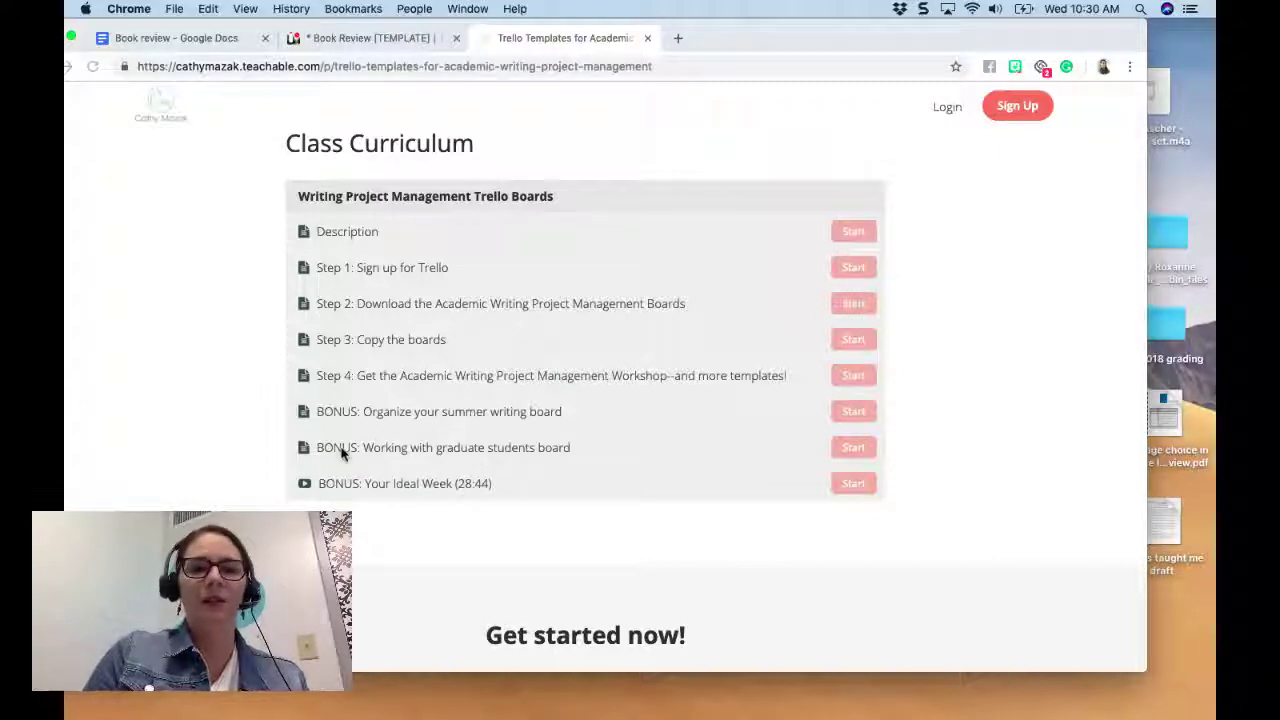
pyautogui.scroll(15, 63, 388)
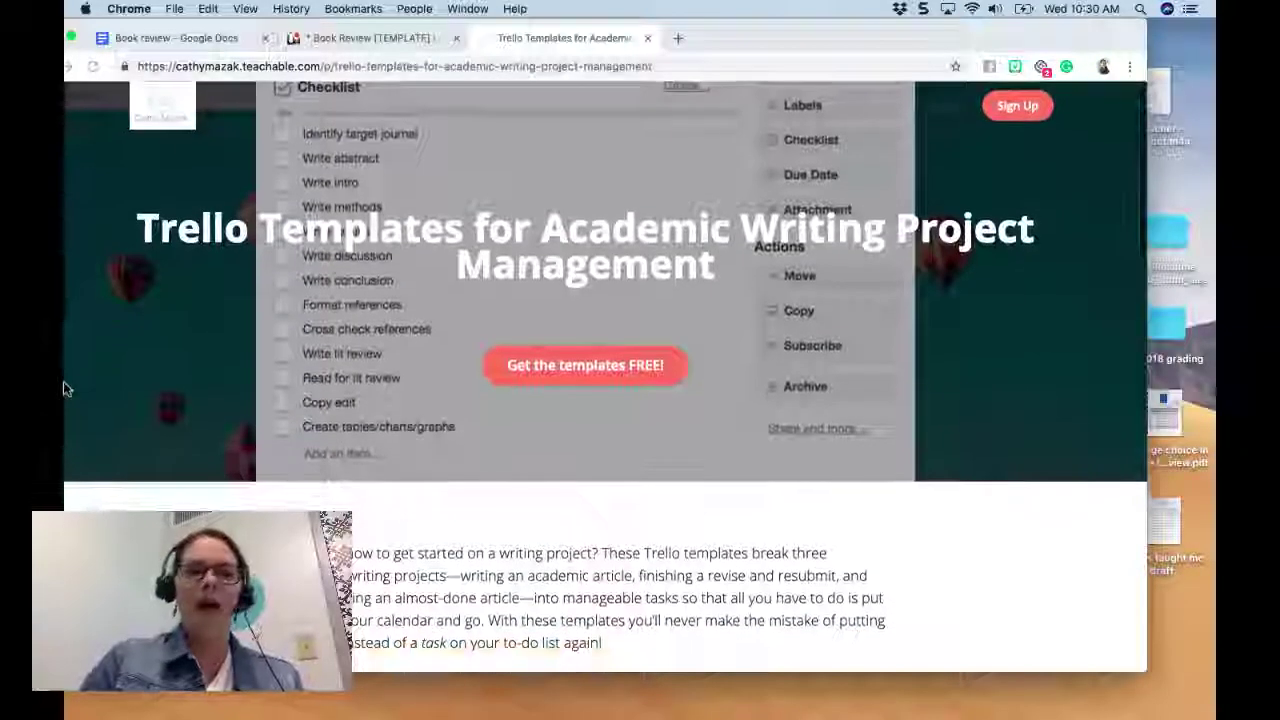